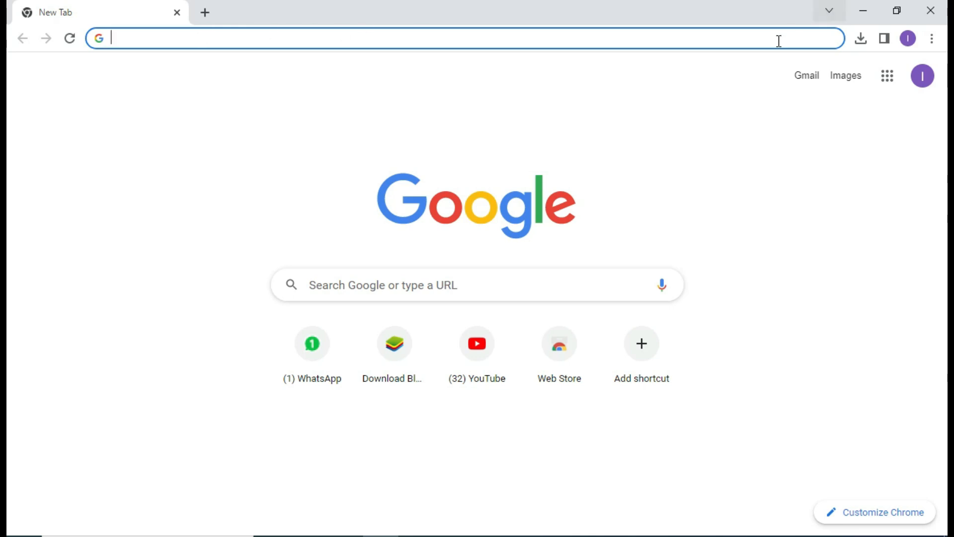
- Open the Windows taskbar search over Chrome's New Tab page
click(147, 535)
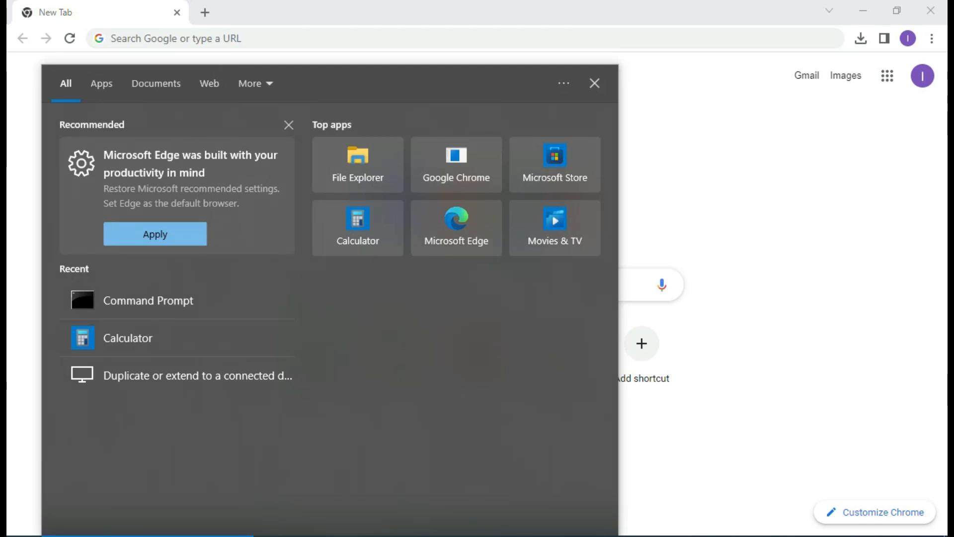
- Run 'javac' in Command Prompt to check for Java, then close the window
text(cmd)
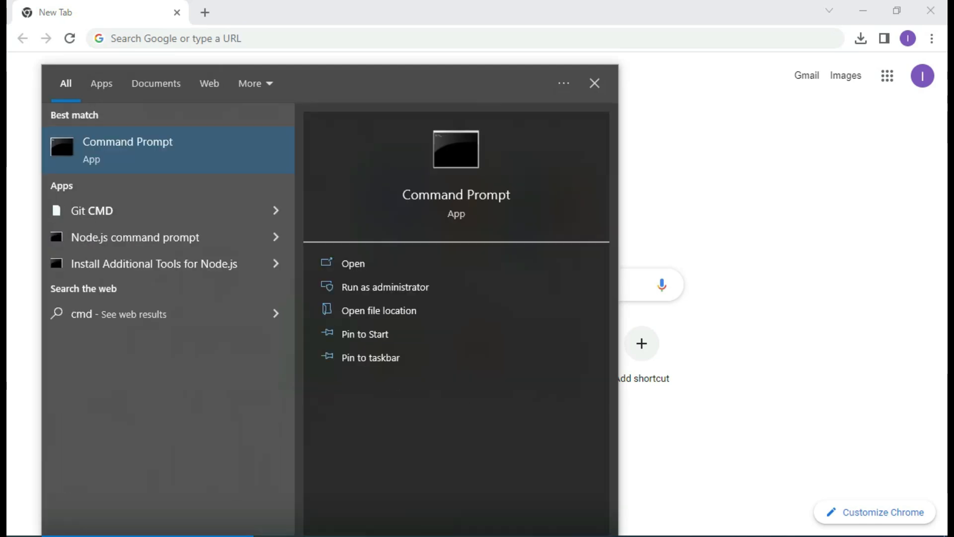
key(Return)
text(javac)
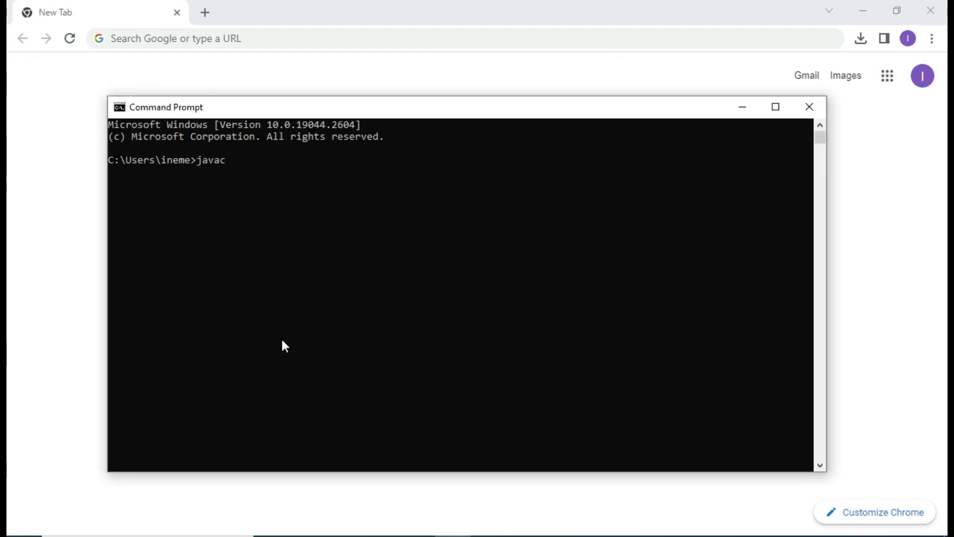
key(Return)
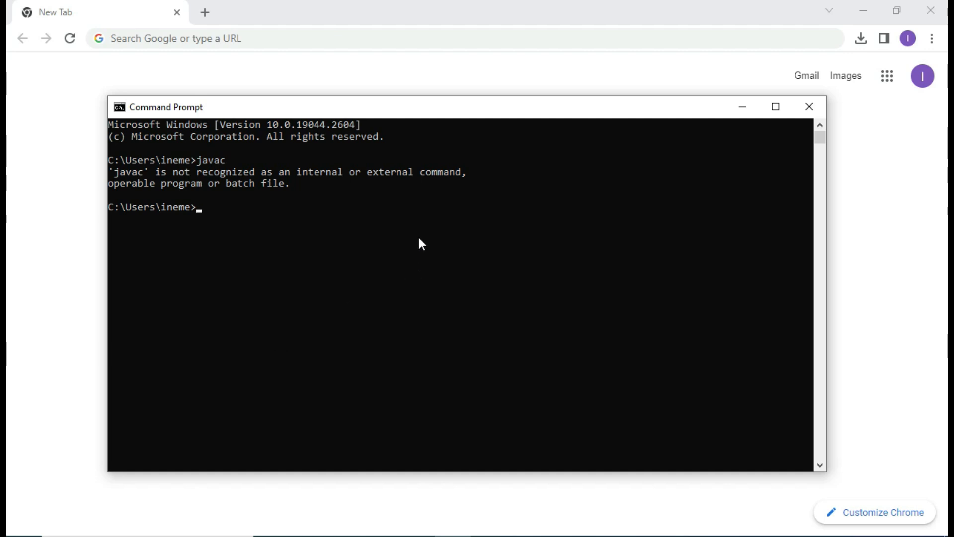
click(809, 107)
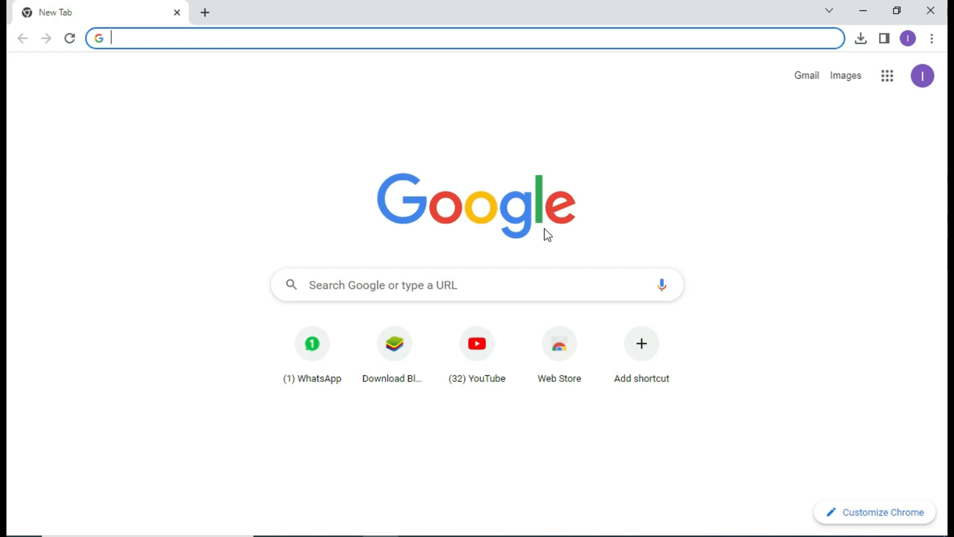
- Search Google for 'jdk download' and browse Oracle's Java Downloads page
text(j)
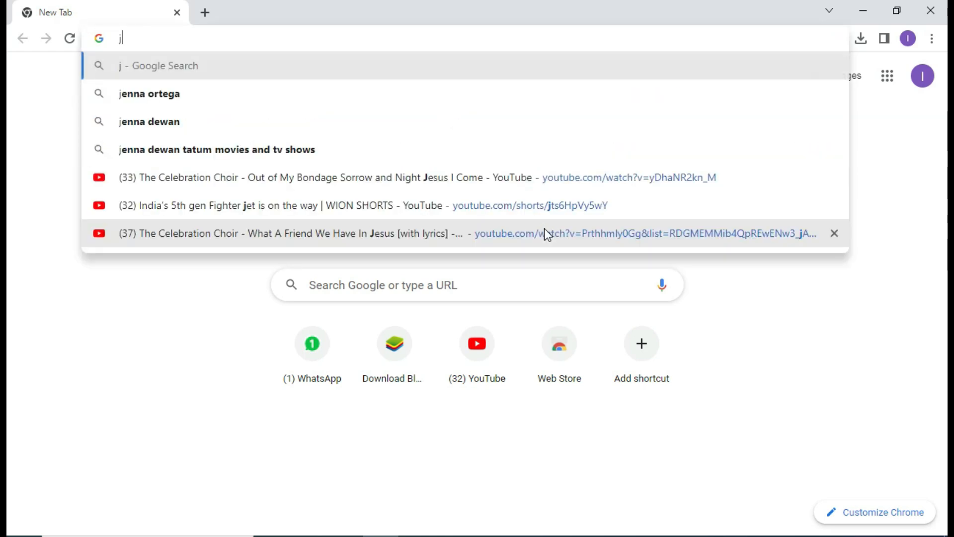
text(dk d)
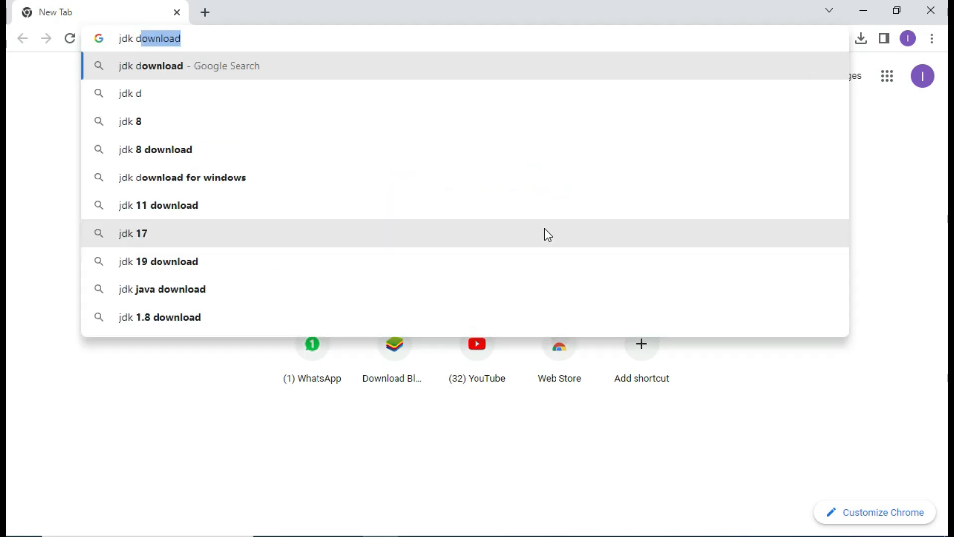
text(ownload)
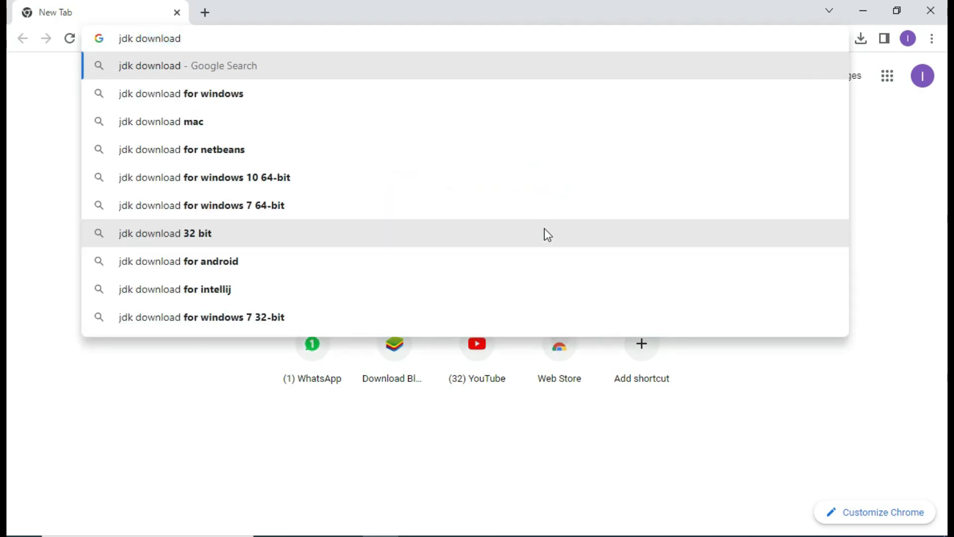
key(Return)
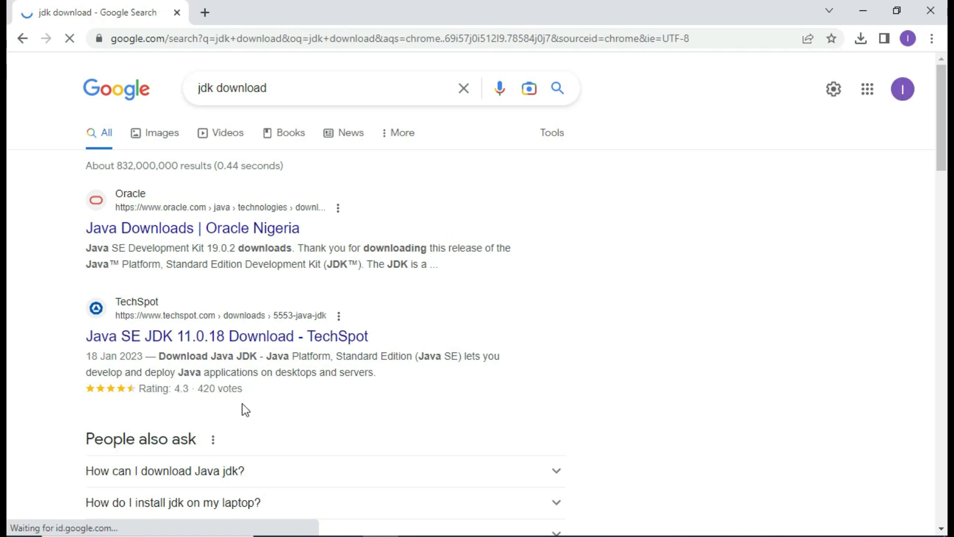
click(248, 228)
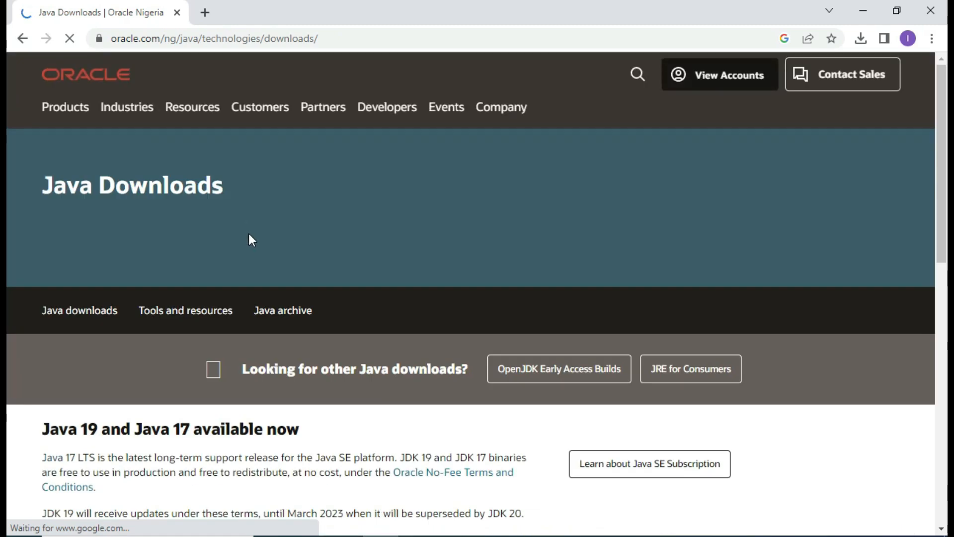
scroll(348, 275, down, 2)
scroll(348, 275, down, 4)
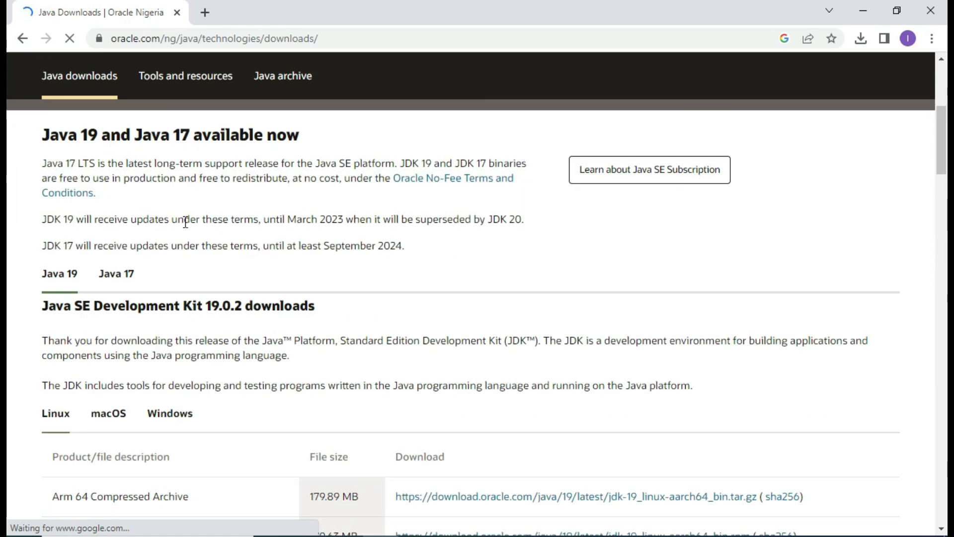
click(17, 38)
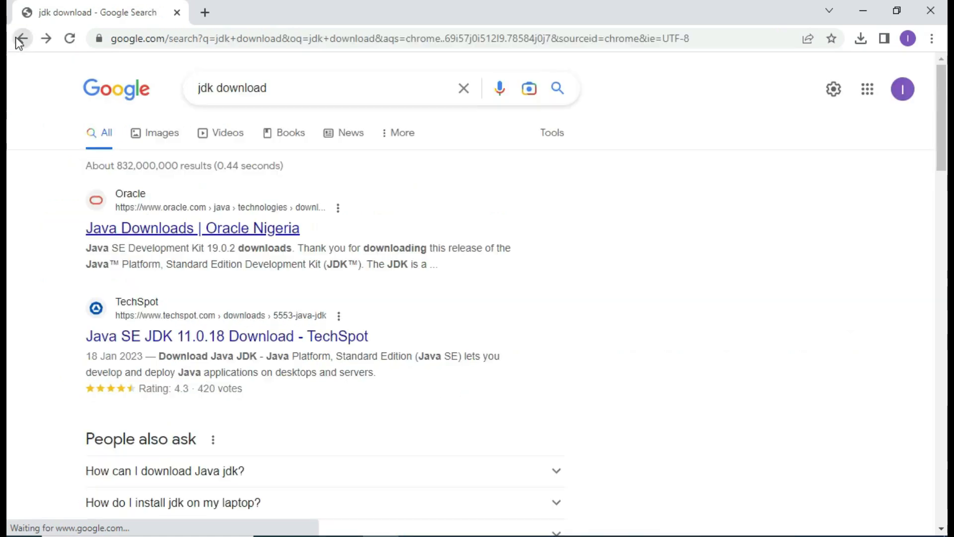
- Reopen Oracle's Java Downloads page, review the Windows JDK 19 files, and return to the results
click(187, 230)
scroll(351, 298, down, 10)
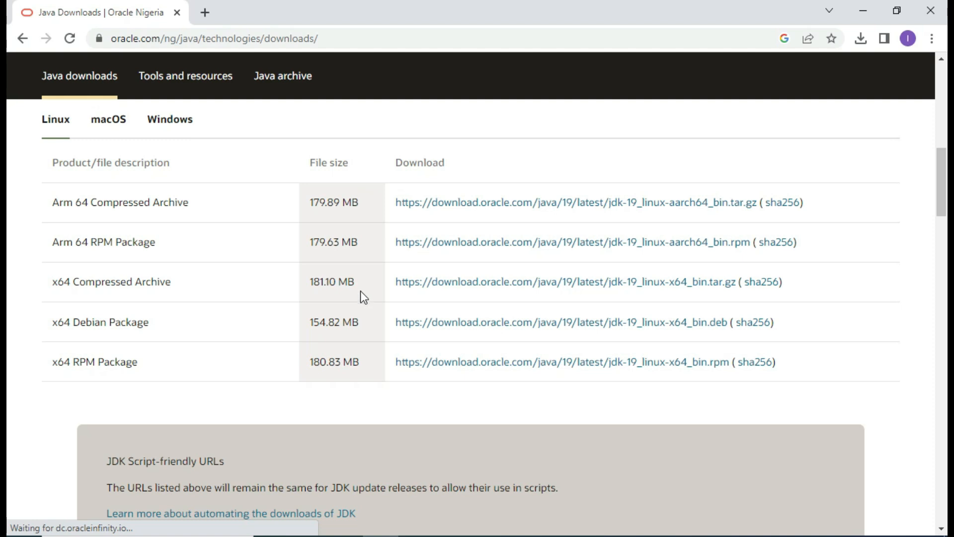
scroll(359, 291, down, 5)
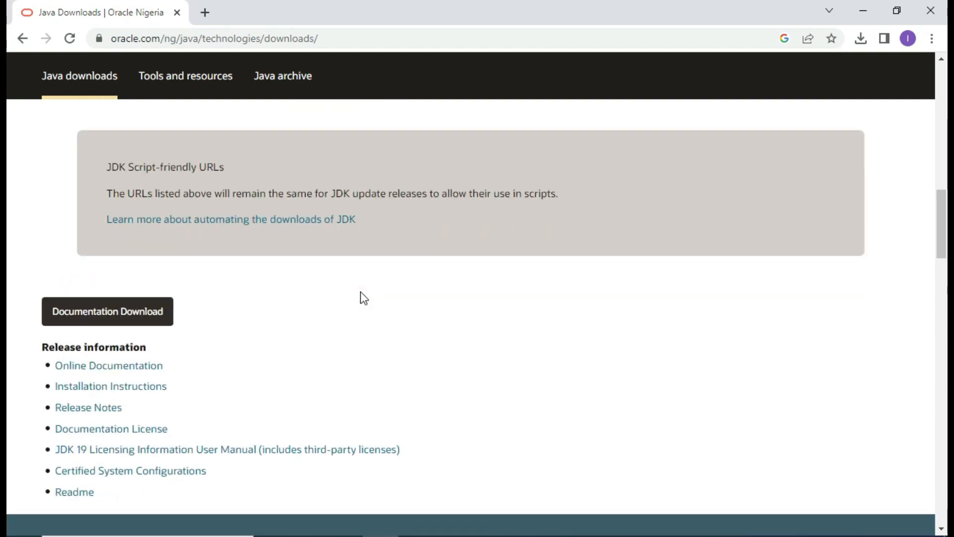
scroll(359, 291, up, 6)
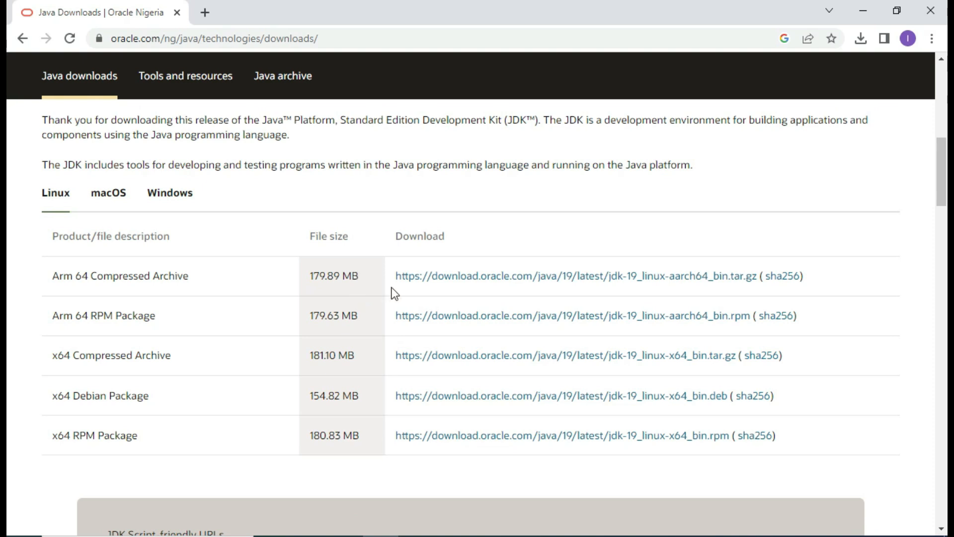
click(188, 196)
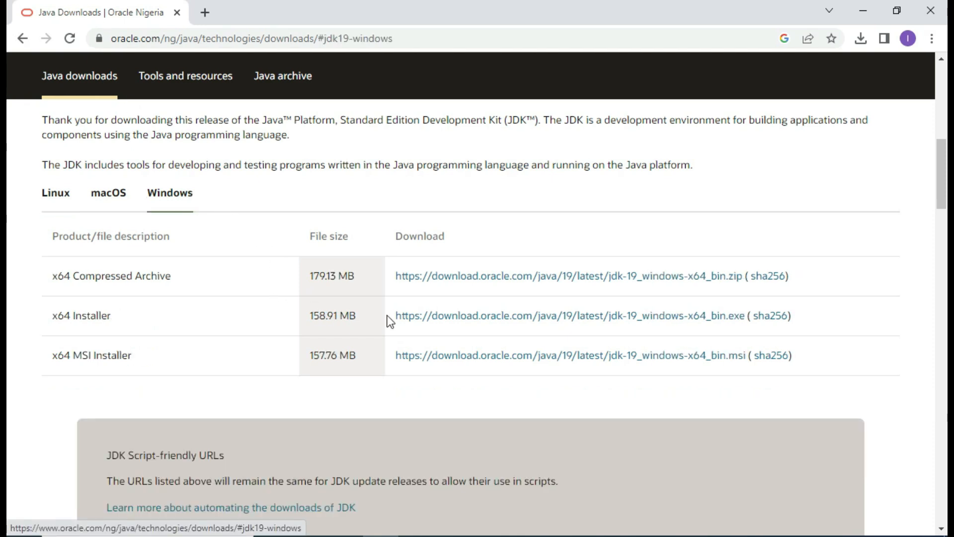
scroll(215, 219, up, 5)
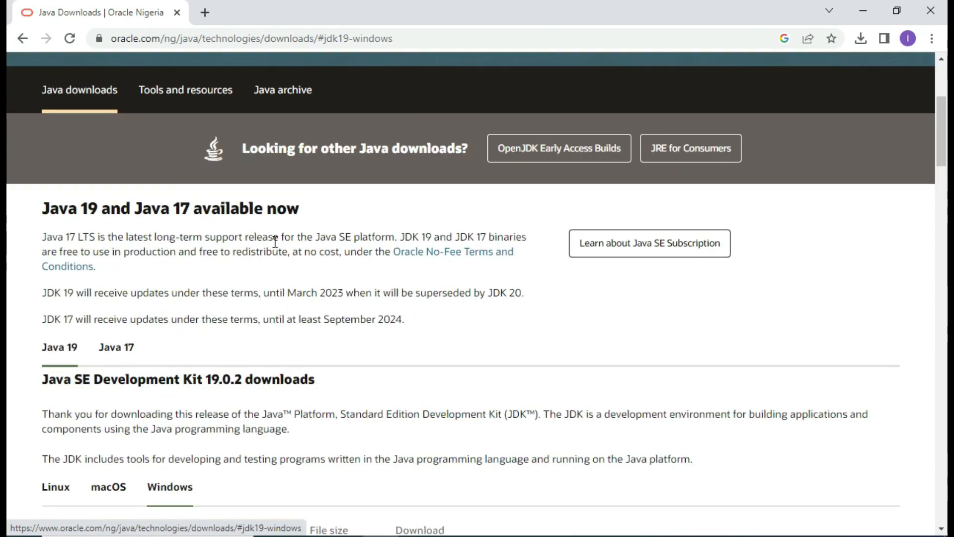
scroll(269, 284, down, 4)
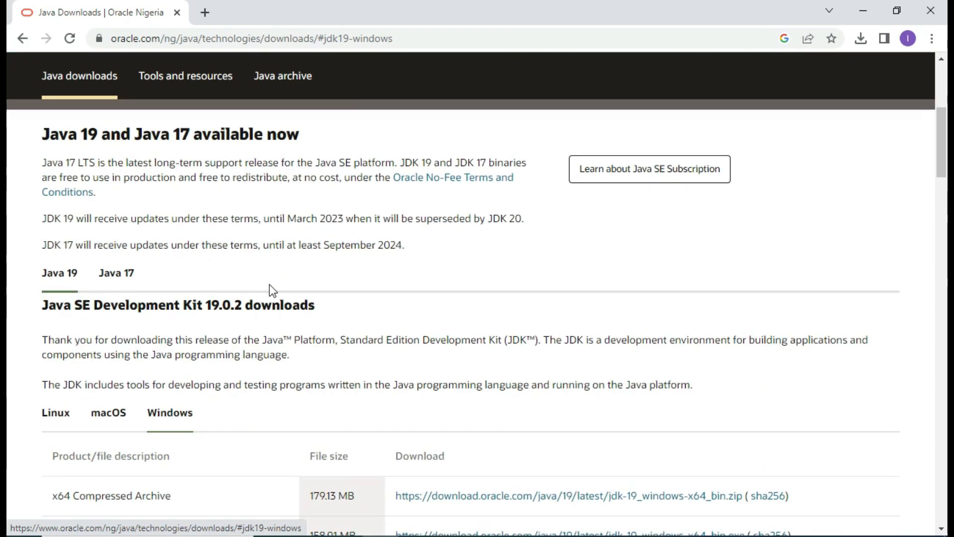
scroll(269, 284, up, 5)
scroll(271, 277, down, 4)
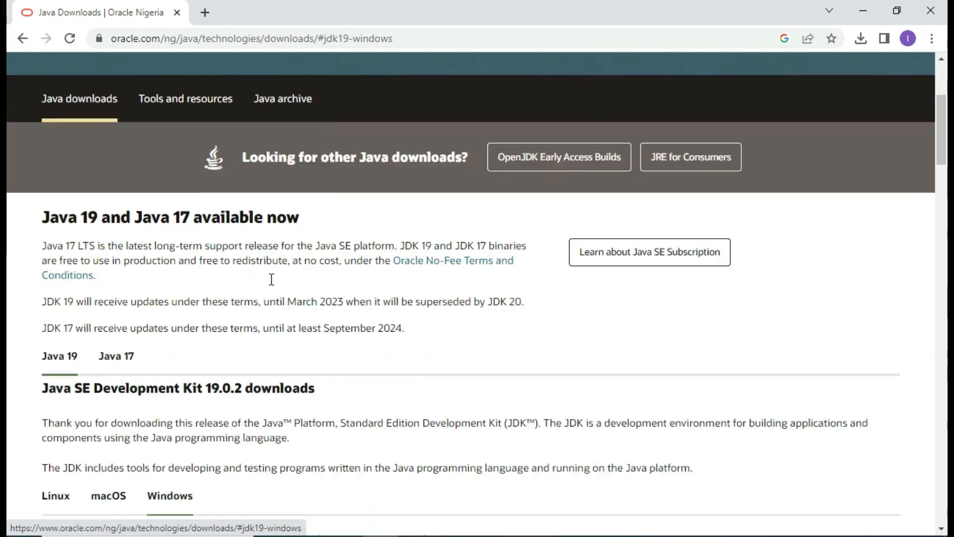
scroll(271, 277, up, 4)
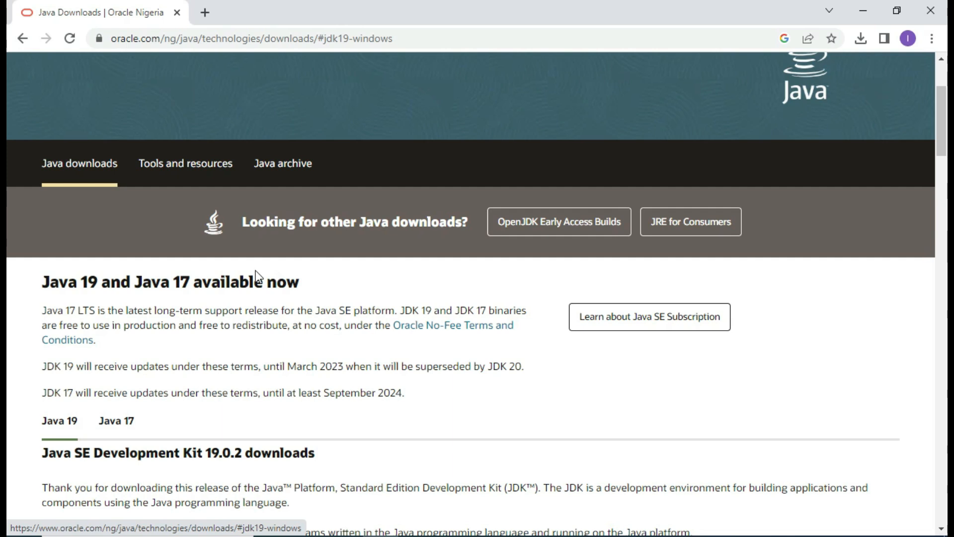
click(22, 38)
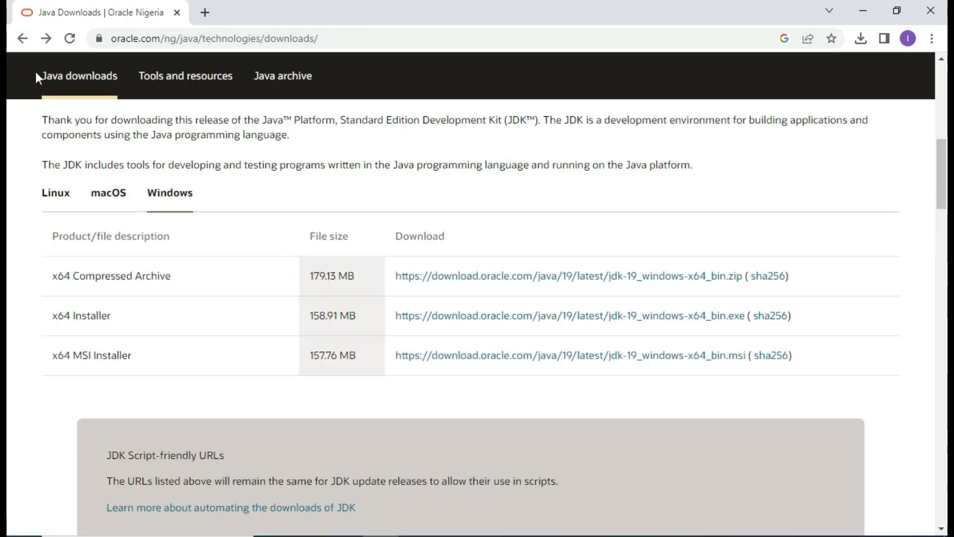
click(13, 45)
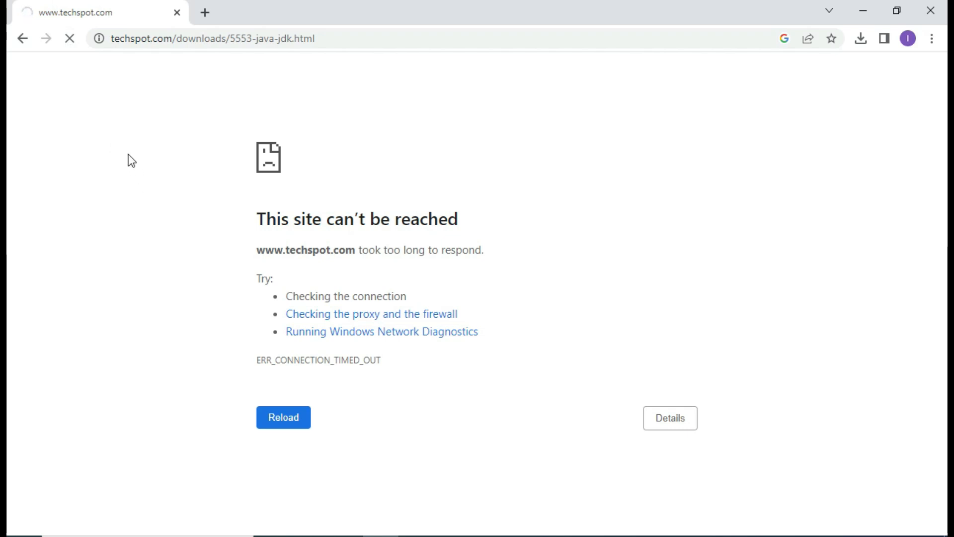
- Stop and reload the timed-out TechSpot JDK download page
click(70, 38)
click(69, 39)
- Return to the 'jdk download' results, briefly revisiting the Oracle Java Downloads page
click(22, 39)
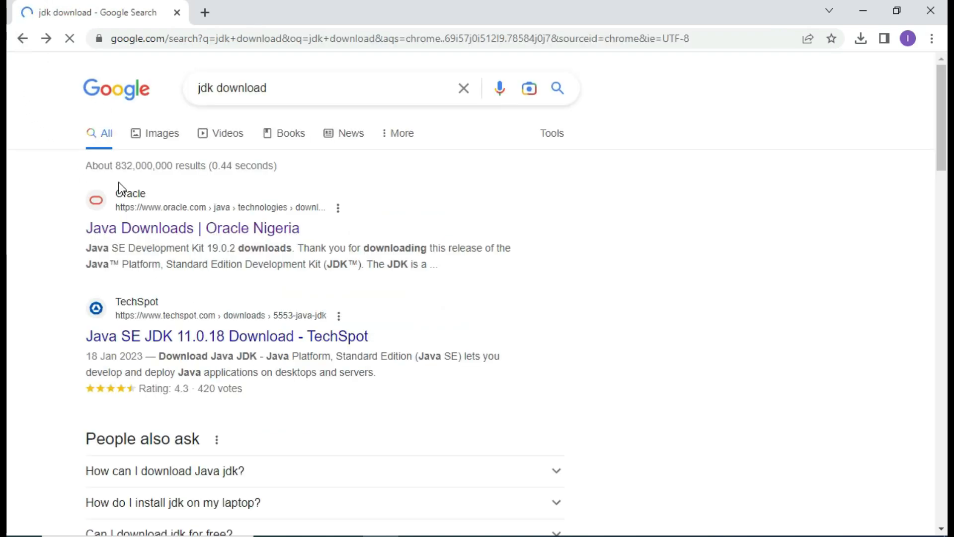
click(154, 230)
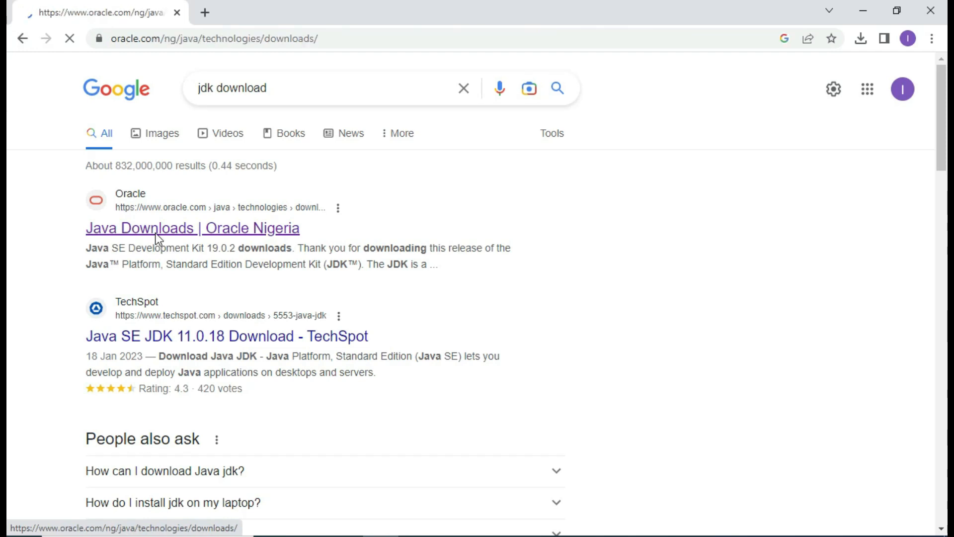
click(20, 41)
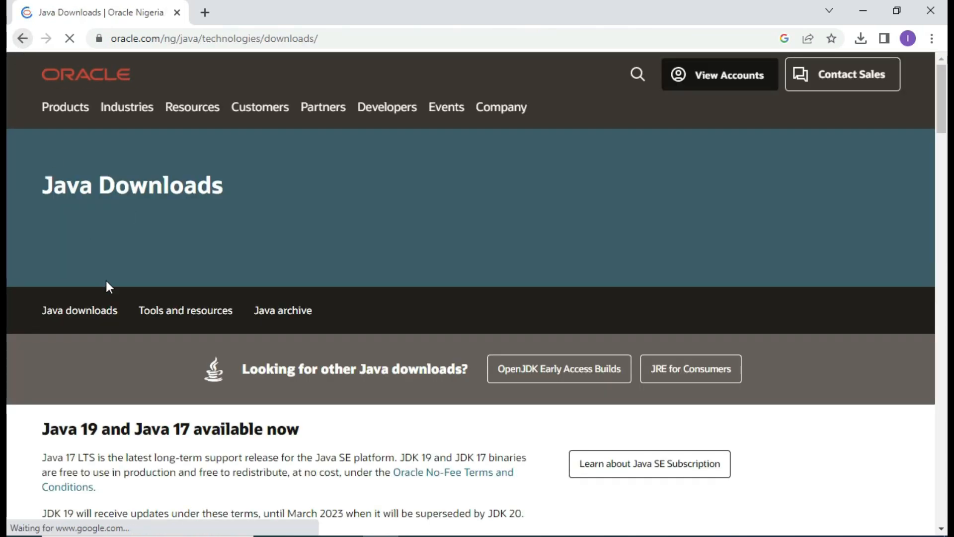
scroll(196, 343, down, 5)
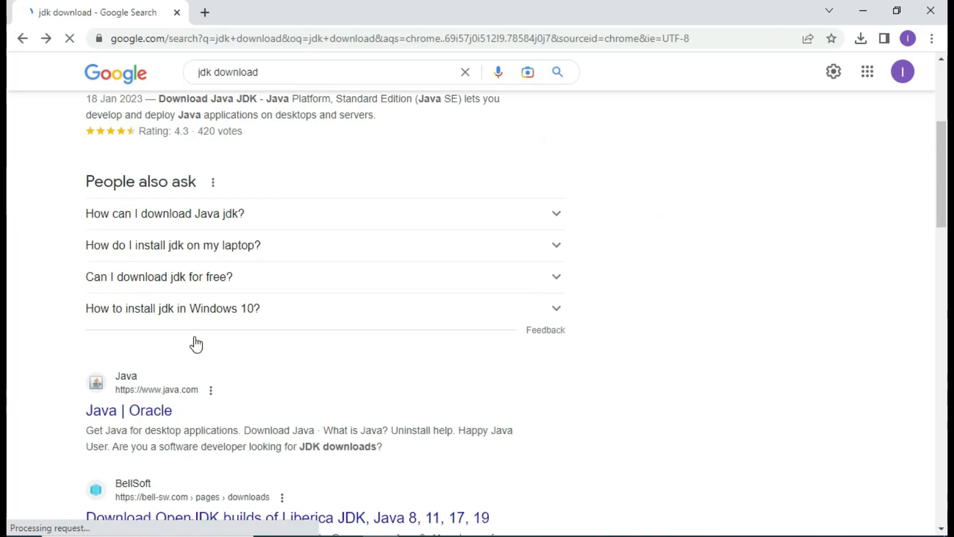
scroll(196, 336, down, 3)
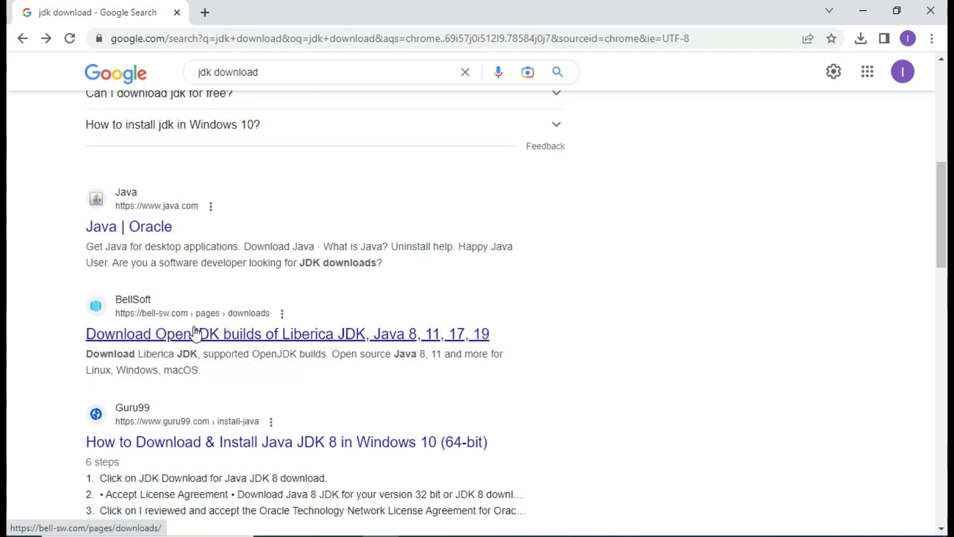
scroll(193, 323, up, 4)
scroll(193, 316, up, 2)
- Try the TechSpot JDK result again, then put the cursor after 'jdk' in the search box
click(191, 267)
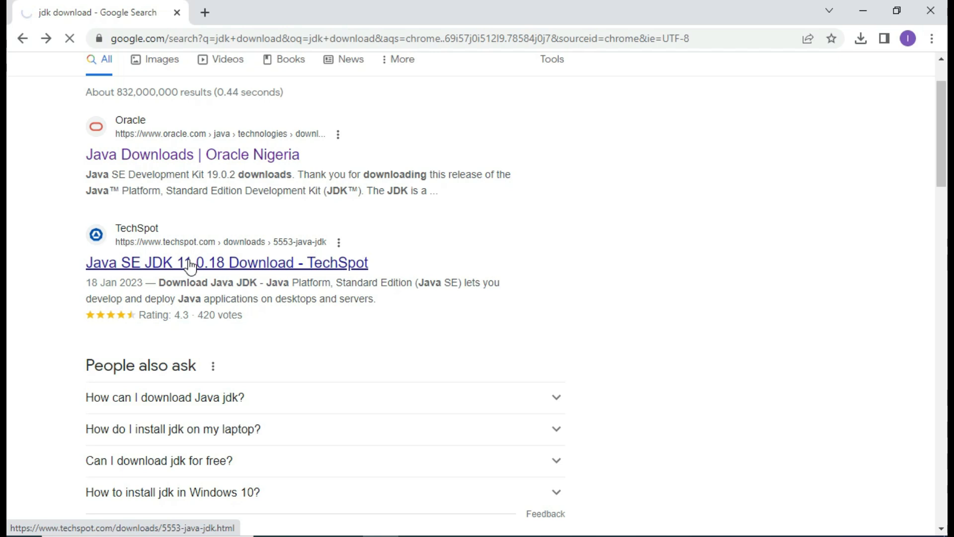
scroll(190, 265, up, 2)
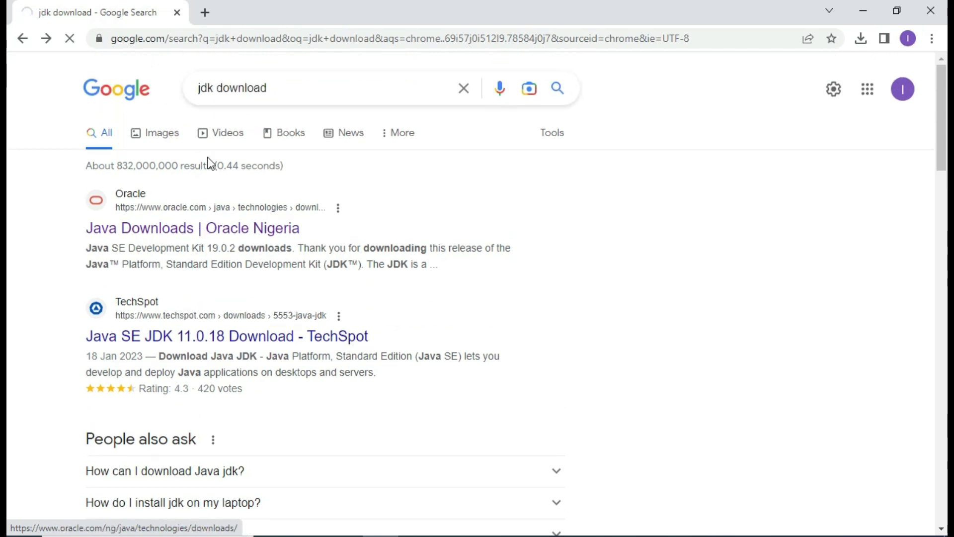
click(212, 95)
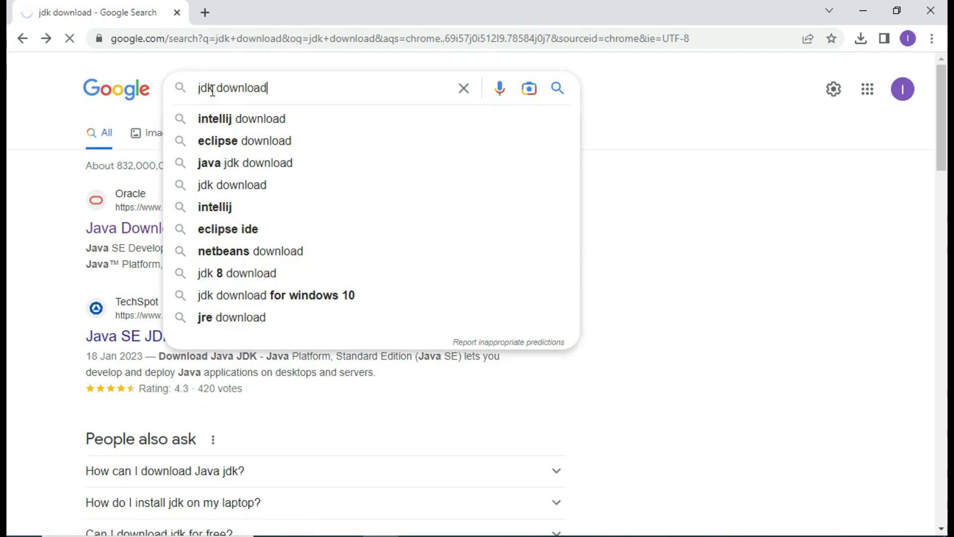
- Refine the search to 'jdk 11 download' and open Oracle's Java SE 11 Archive Downloads
text(11)
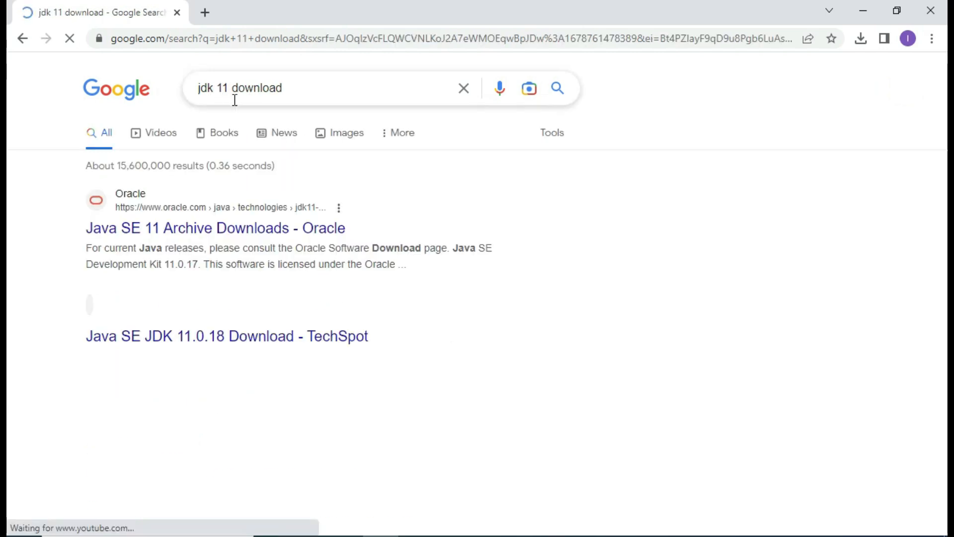
scroll(251, 303, down, 3)
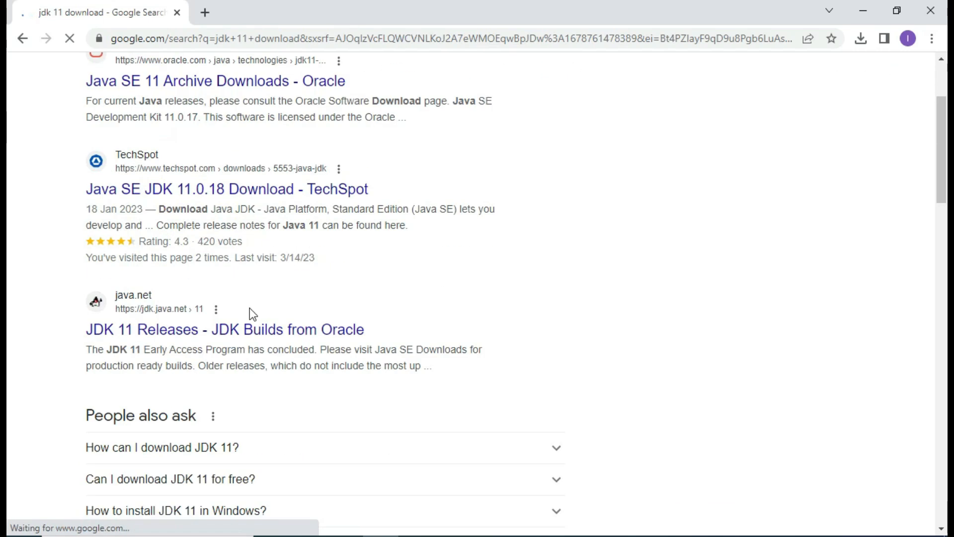
scroll(249, 308, down, 5)
scroll(250, 313, down, 3)
scroll(250, 315, down, 7)
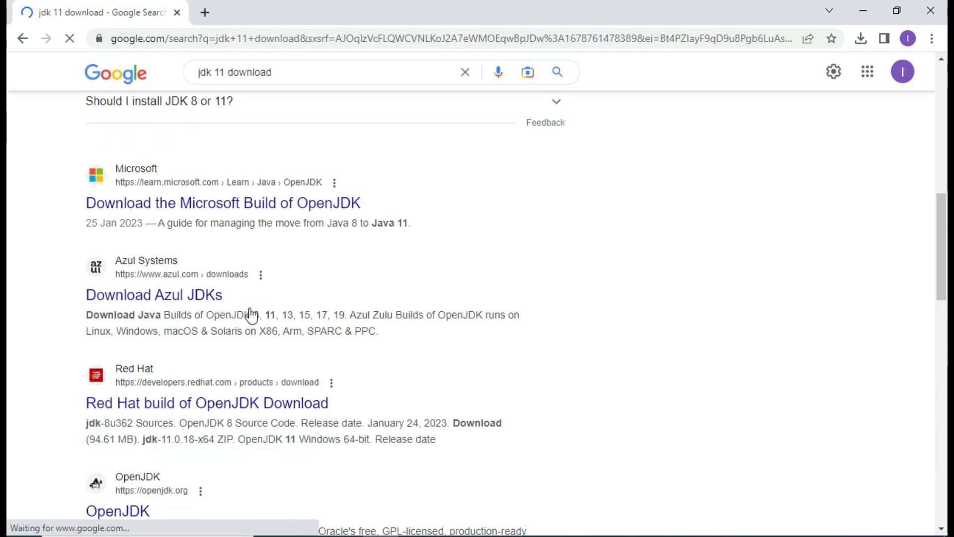
scroll(251, 311, down, 4)
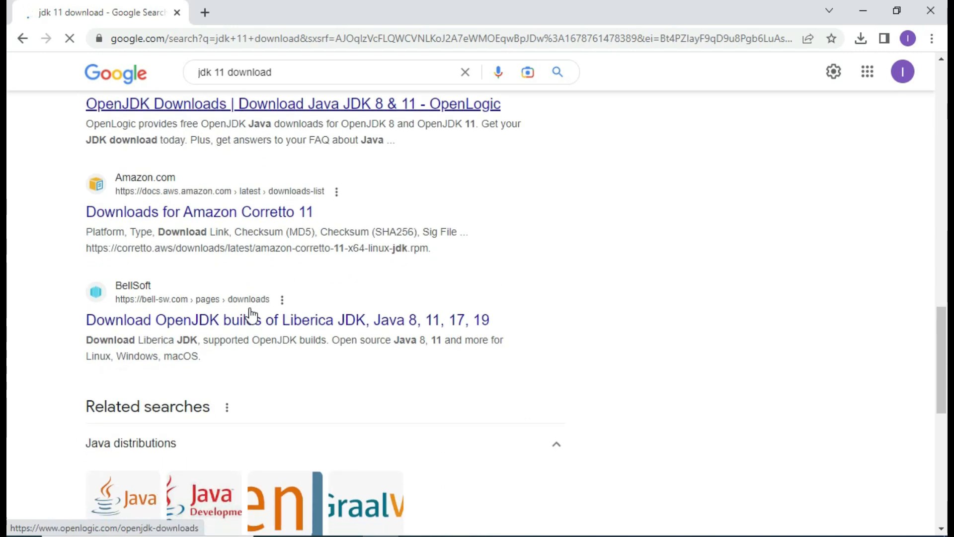
scroll(250, 307, up, 18)
scroll(249, 310, up, 2)
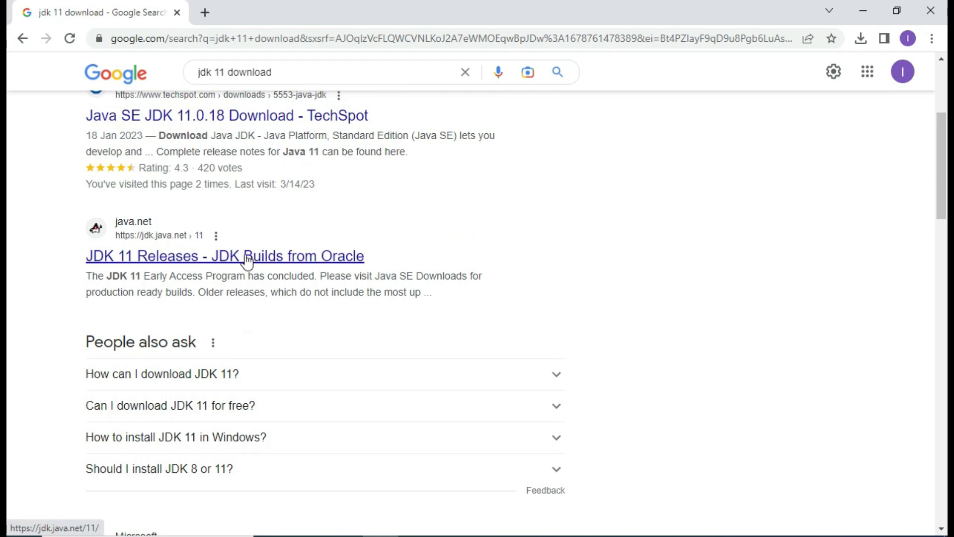
scroll(247, 261, up, 3)
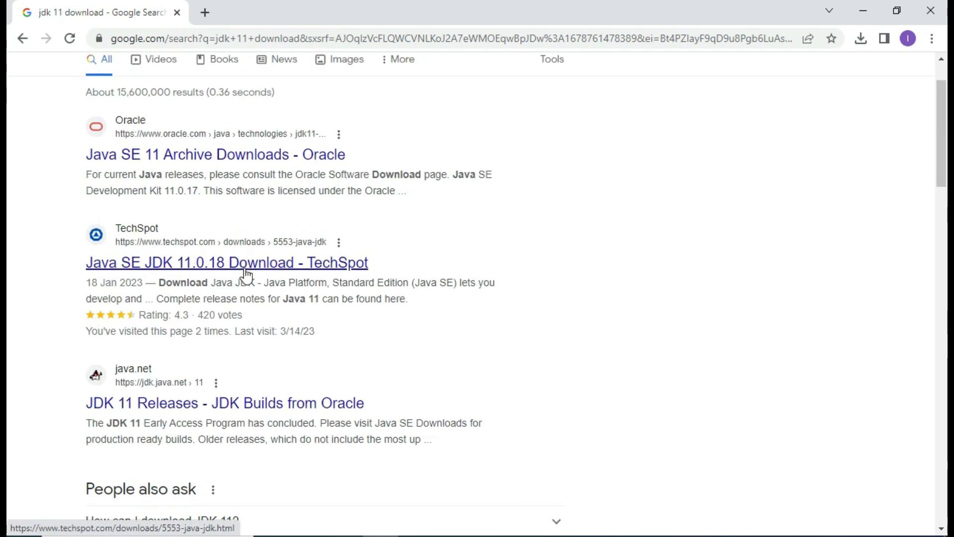
scroll(242, 274, up, 2)
scroll(239, 272, down, 5)
scroll(239, 269, up, 6)
click(230, 235)
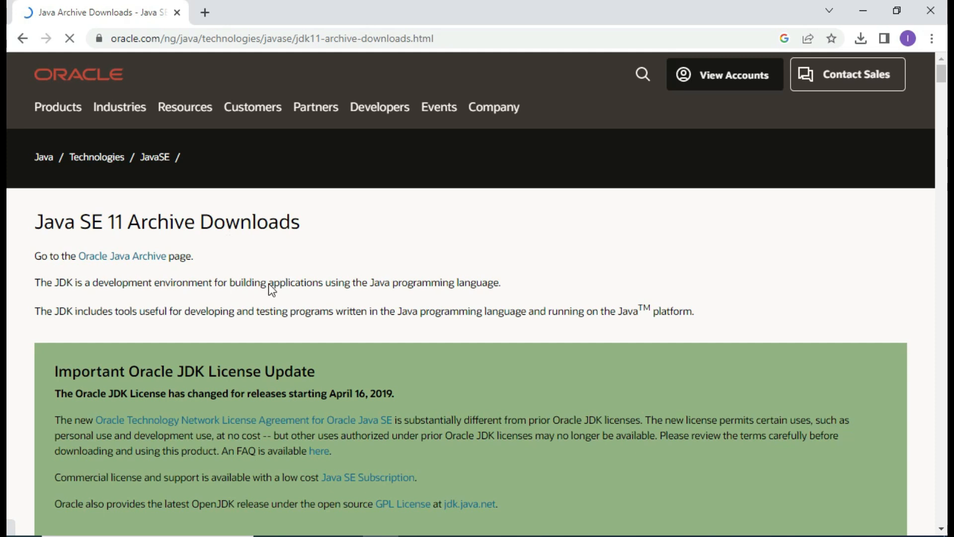
- Download the Windows x64 installer jdk-11.0.17_windows-x64_bin.exe, accepting the Oracle license agreement
scroll(269, 285, down, 5)
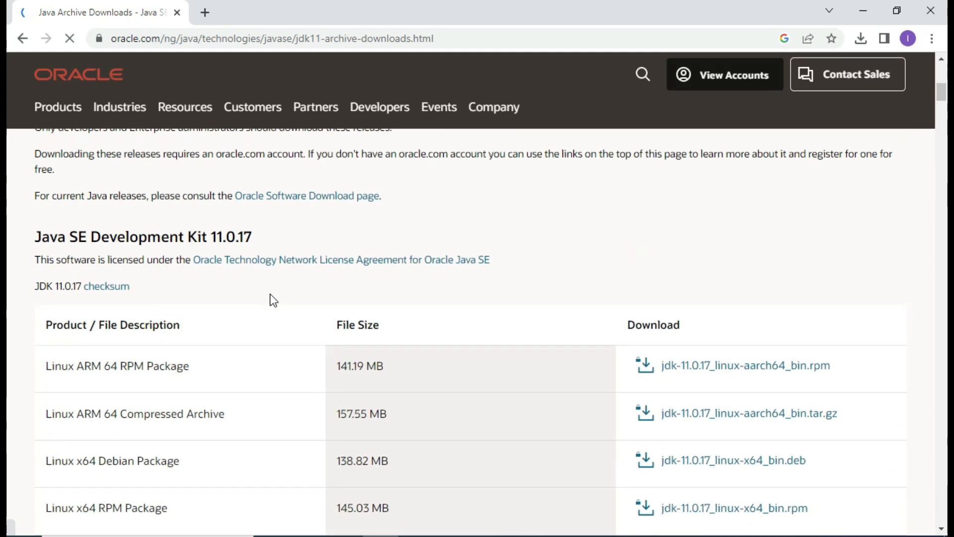
scroll(270, 293, down, 3)
scroll(270, 294, up, 2)
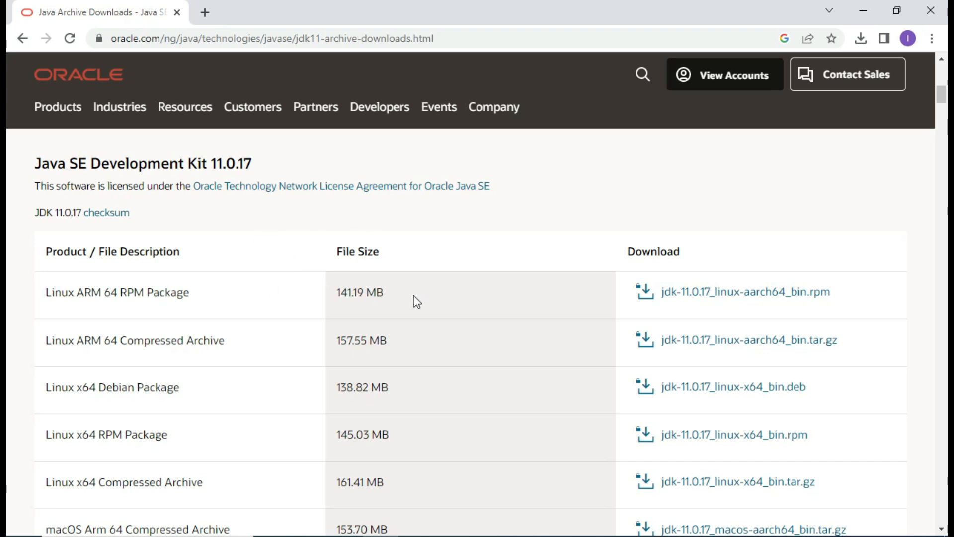
scroll(357, 318, down, 1)
scroll(356, 311, up, 2)
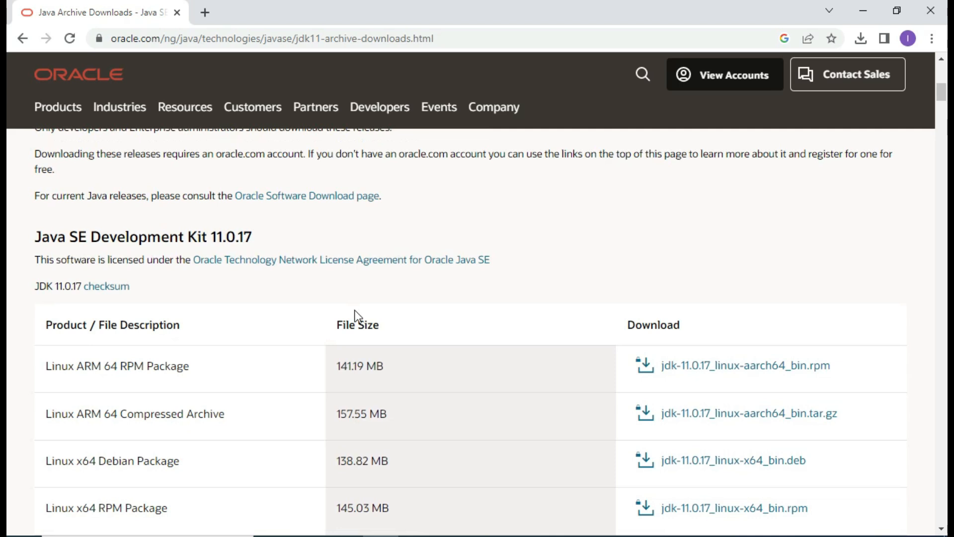
scroll(356, 313, down, 3)
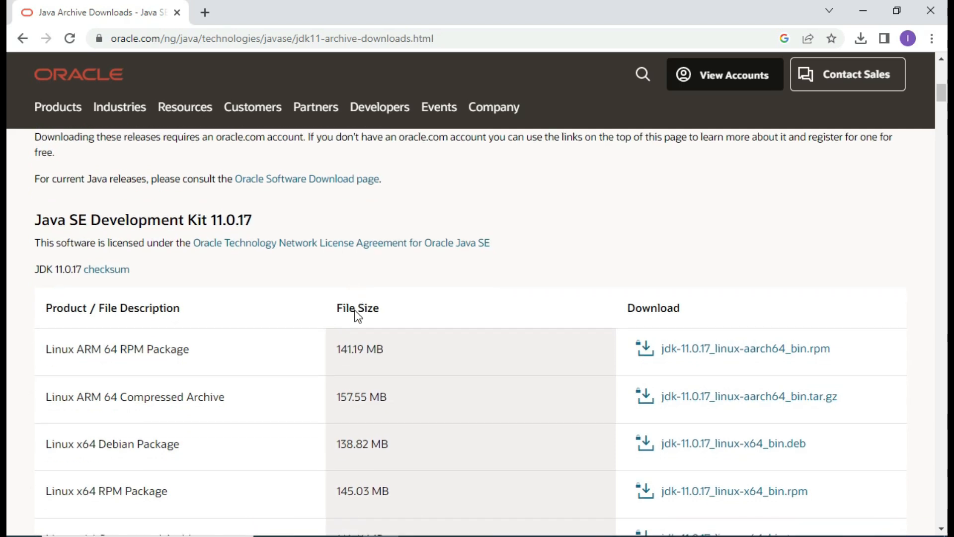
scroll(356, 311, down, 6)
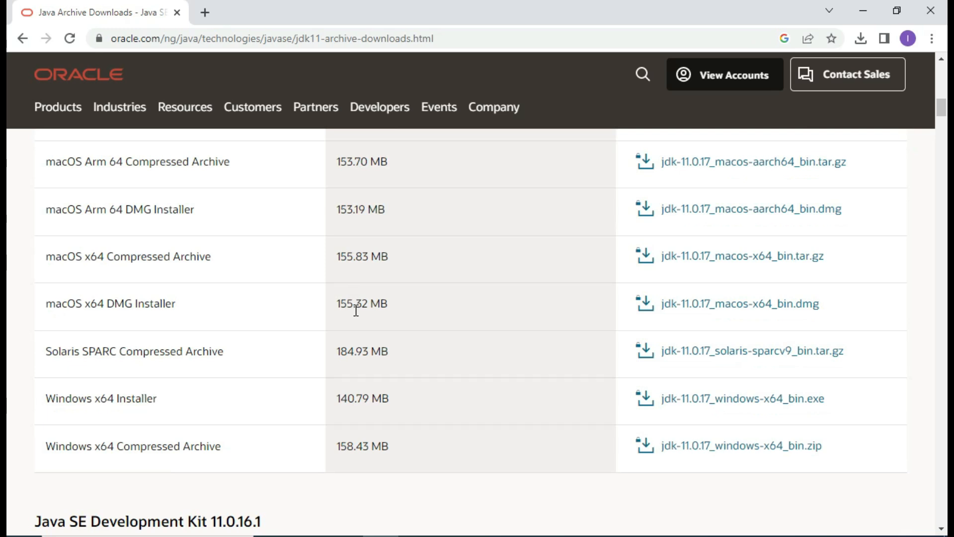
click(698, 401)
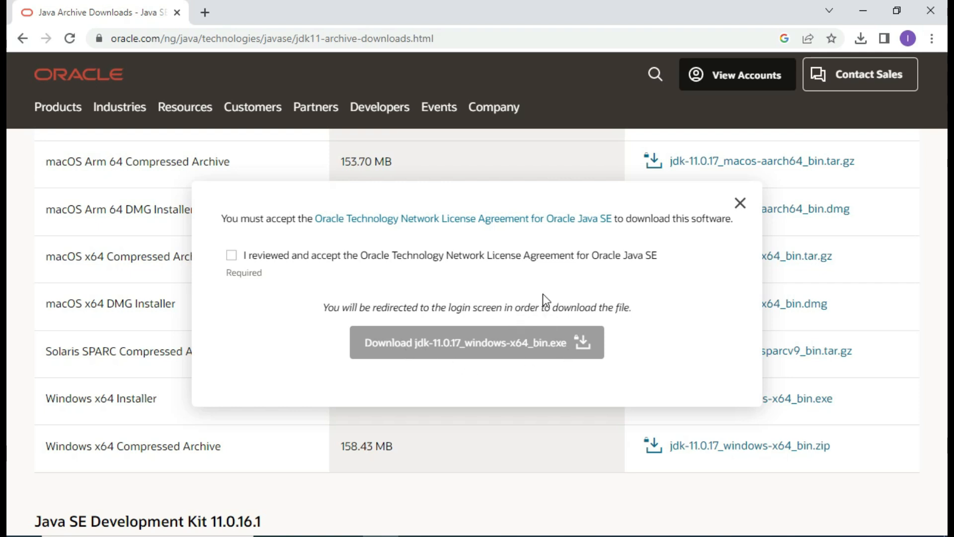
click(232, 255)
click(492, 350)
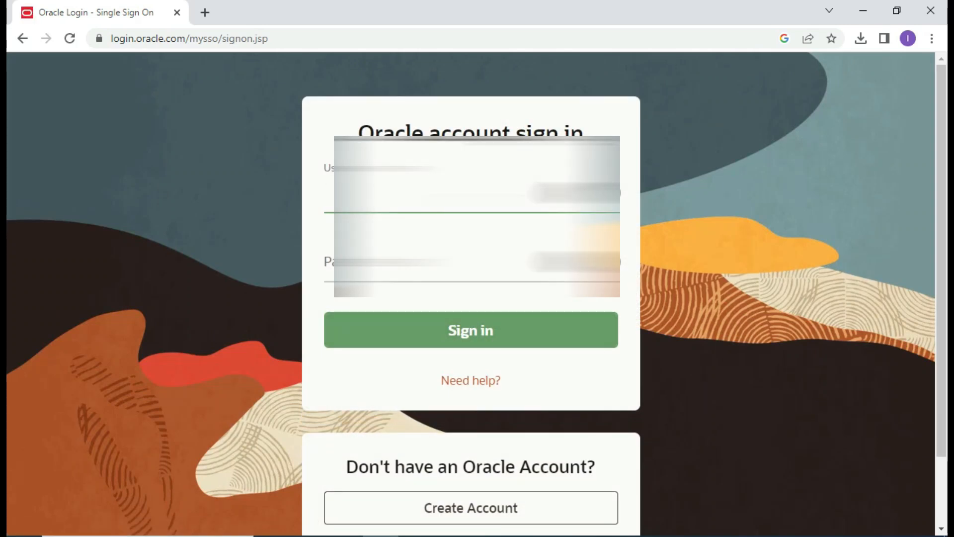
- Sign in with the Oracle account username and password, then minimize Chrome after the 141 MB download
text(,o)
key(BackSpace)
key(BackSpace)
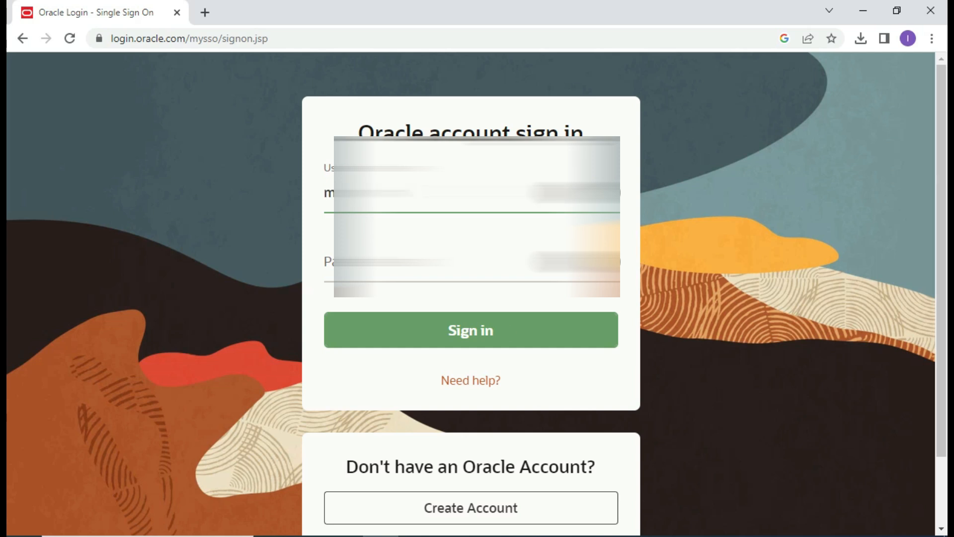
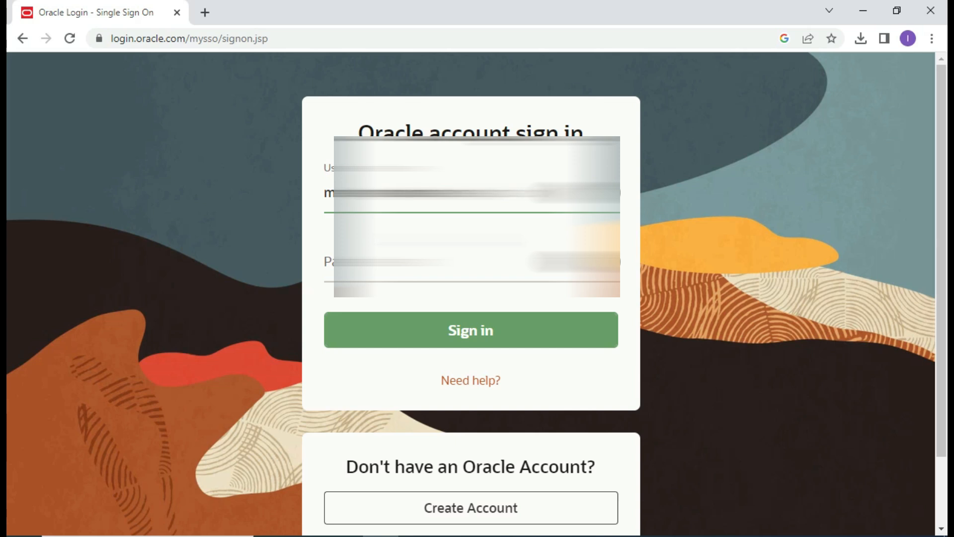
click(427, 263)
text(•••)
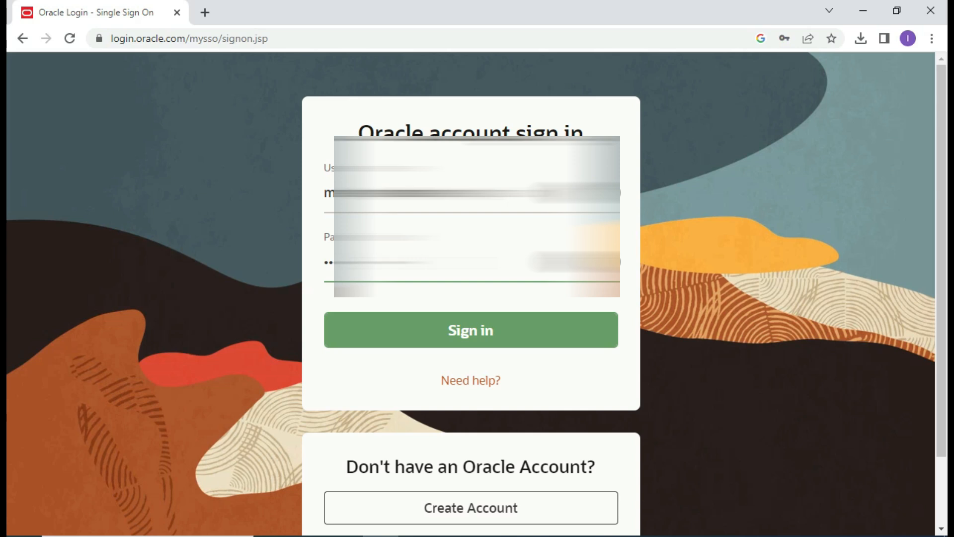
click(465, 338)
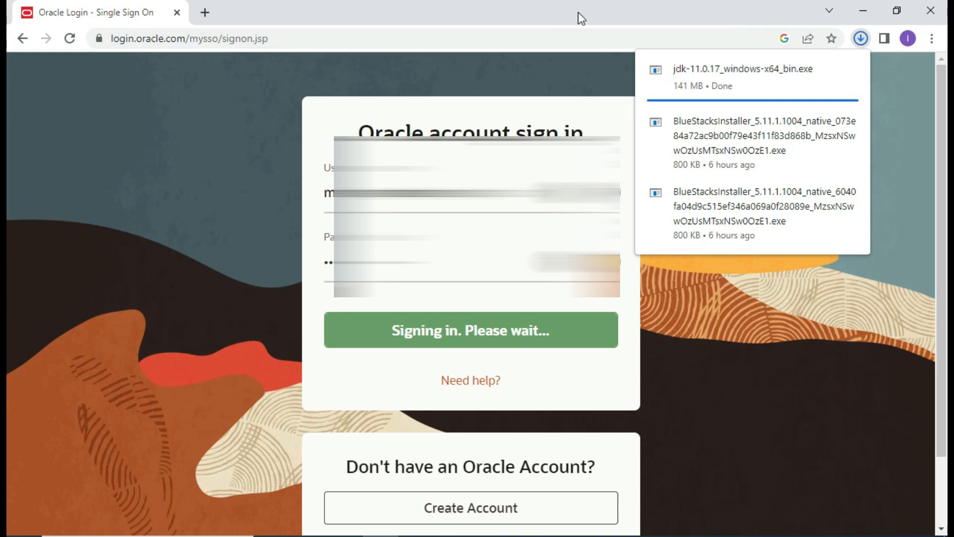
click(863, 10)
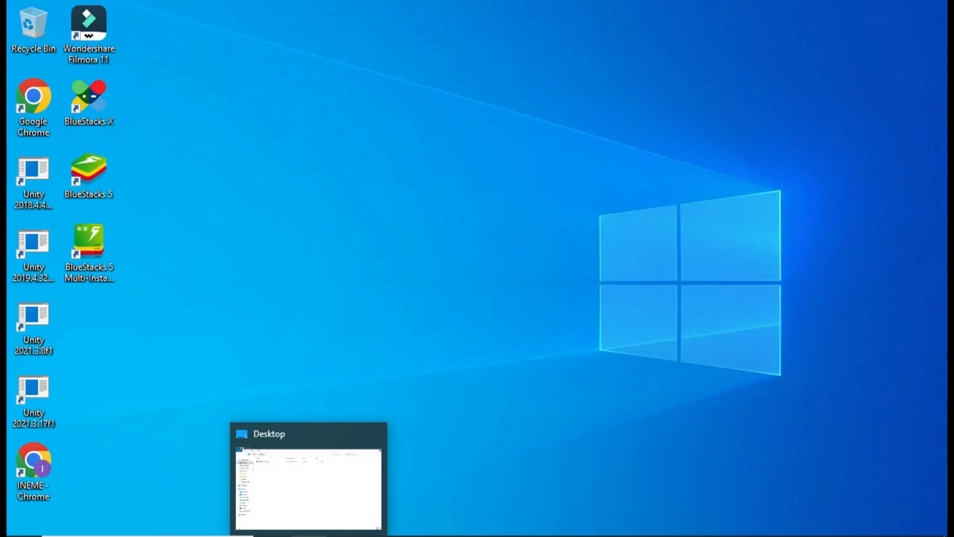
- Launch the jdk-11.0.17_windows-x64_bin installer from File Explorer's Downloads folder
click(308, 535)
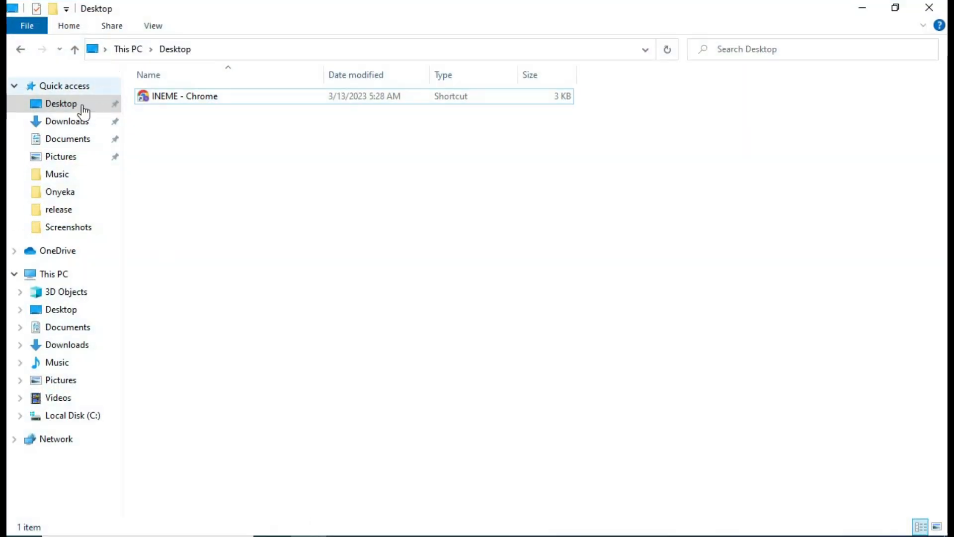
click(58, 123)
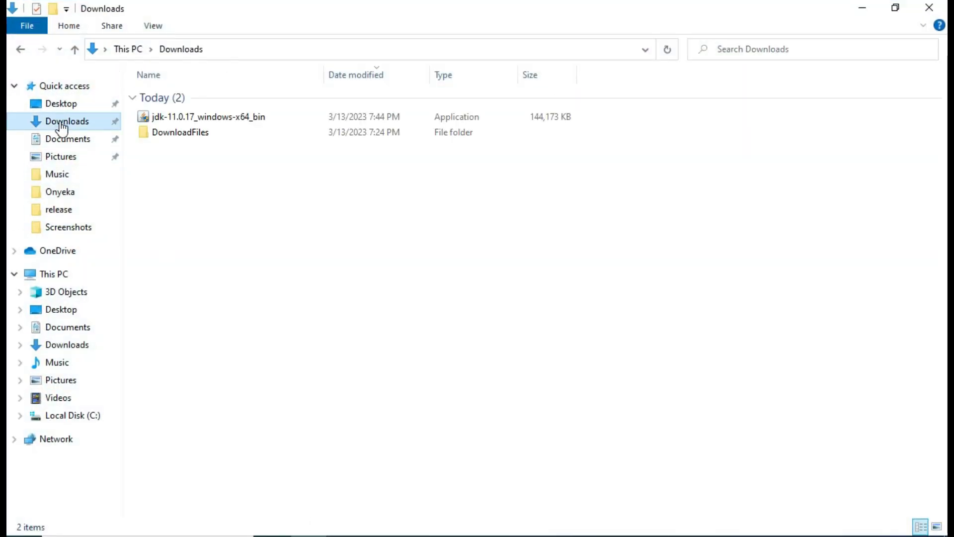
double_click(215, 120)
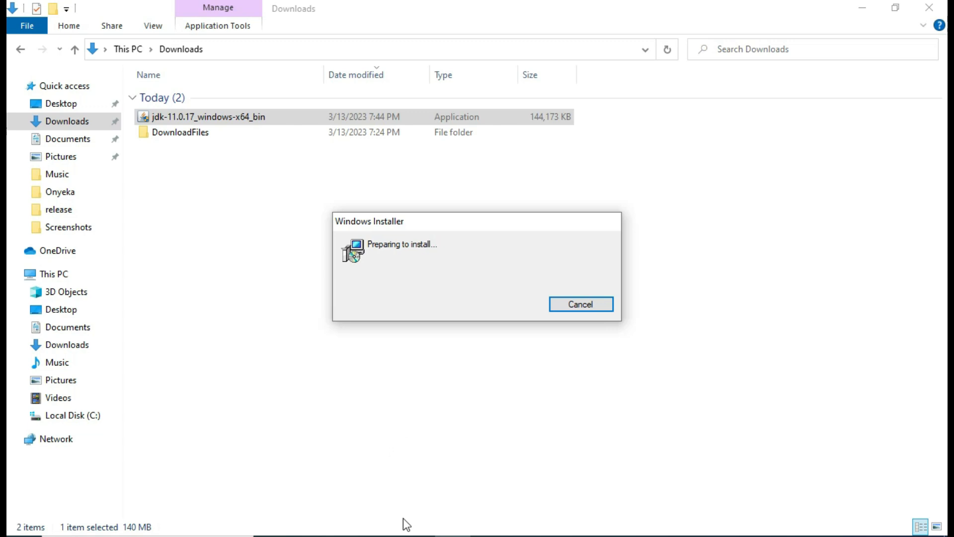
- Install JDK 11.0.17 to the default C:\Program Files\Java\jdk-11.0.17\ folder and close the installer
click(536, 391)
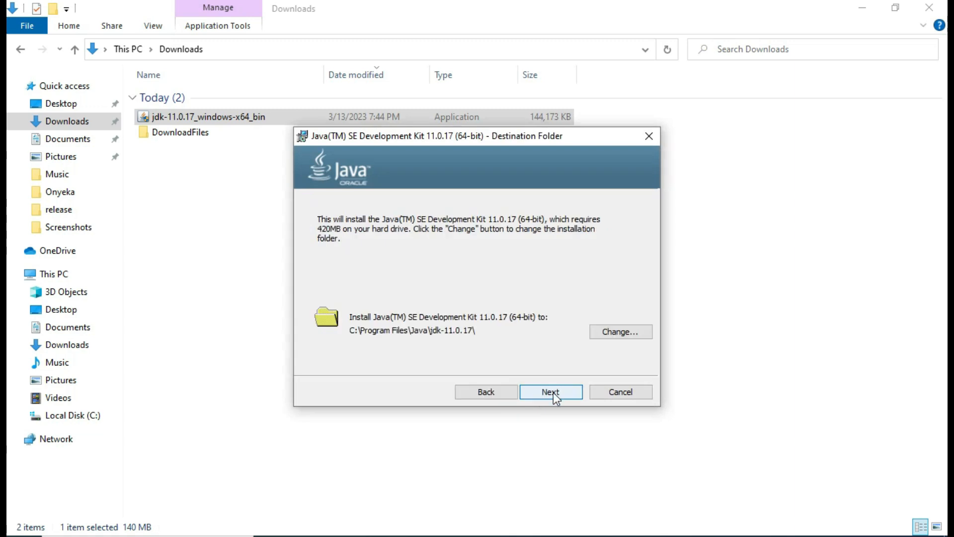
click(553, 392)
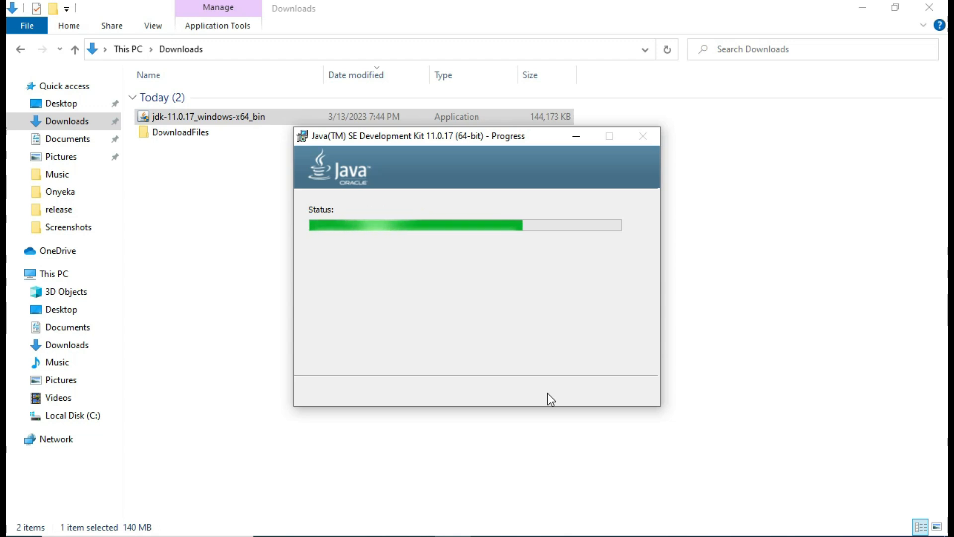
click(541, 392)
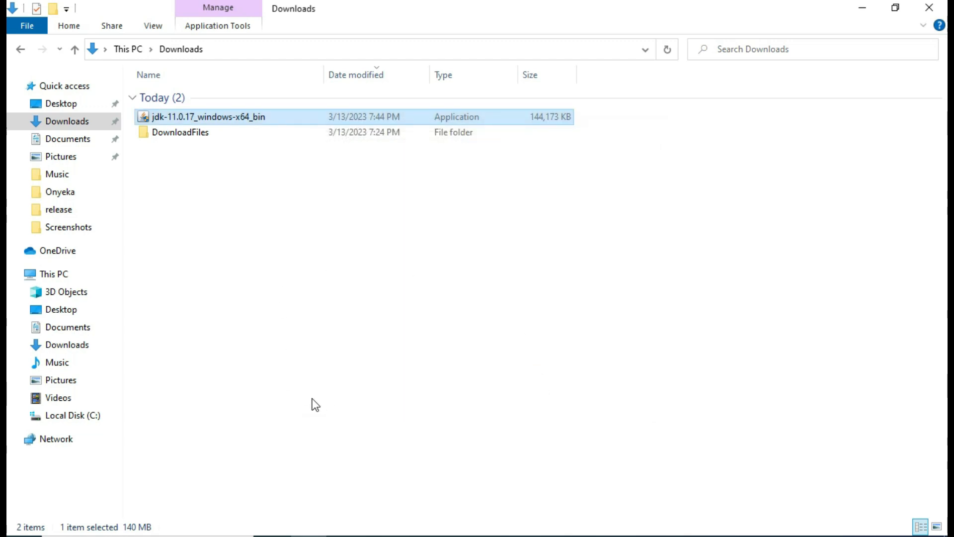
- Browse to C:\Program Files\Java\jdk-11.0.17\bin and select its full path from the address bar
click(76, 417)
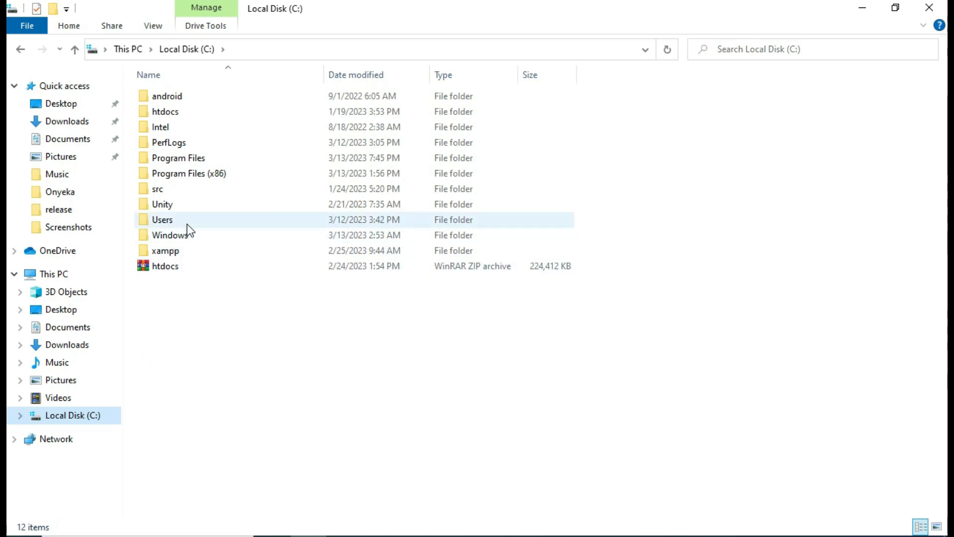
double_click(201, 158)
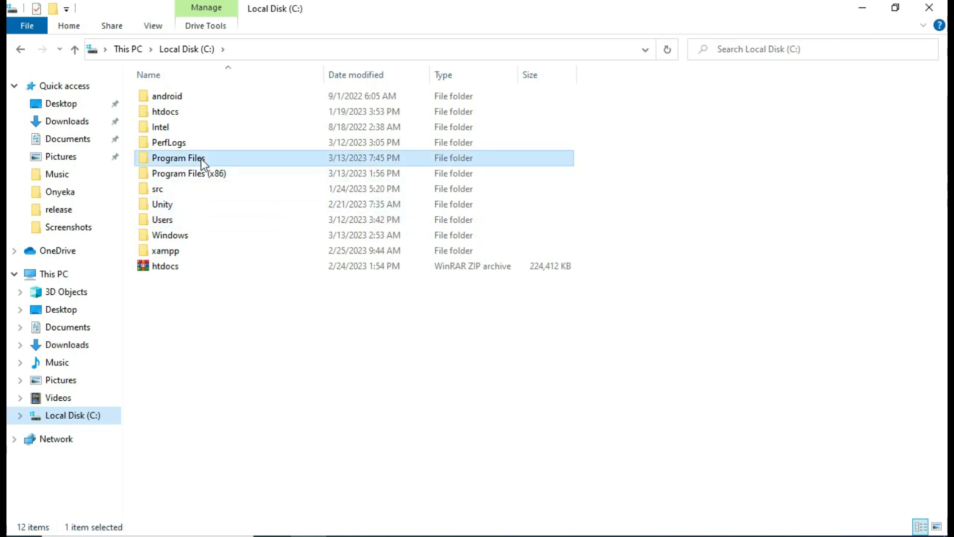
double_click(198, 171)
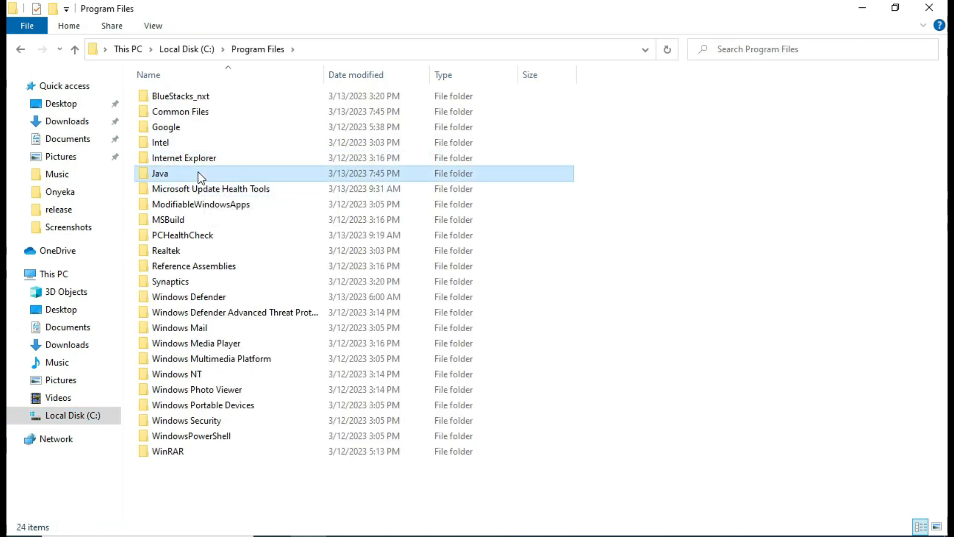
double_click(219, 101)
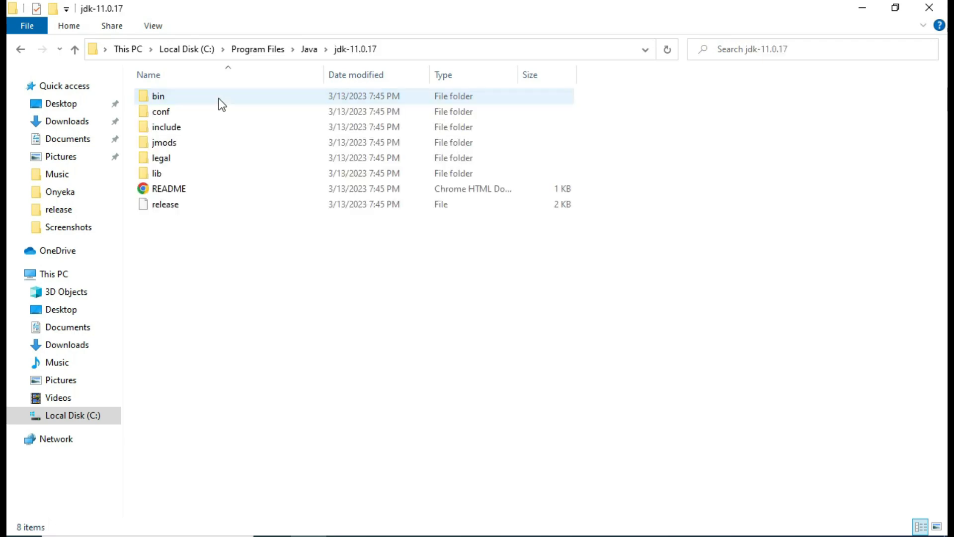
double_click(219, 97)
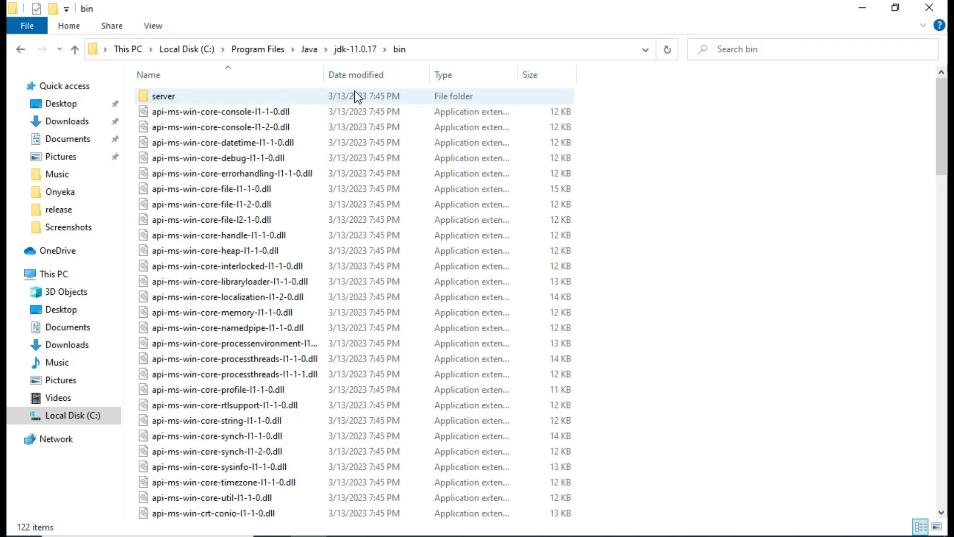
click(434, 49)
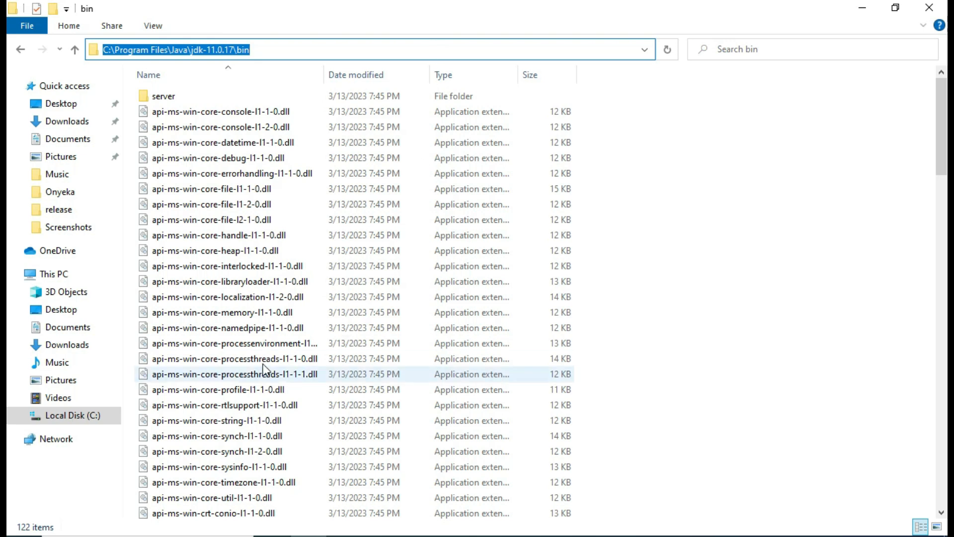
click(171, 536)
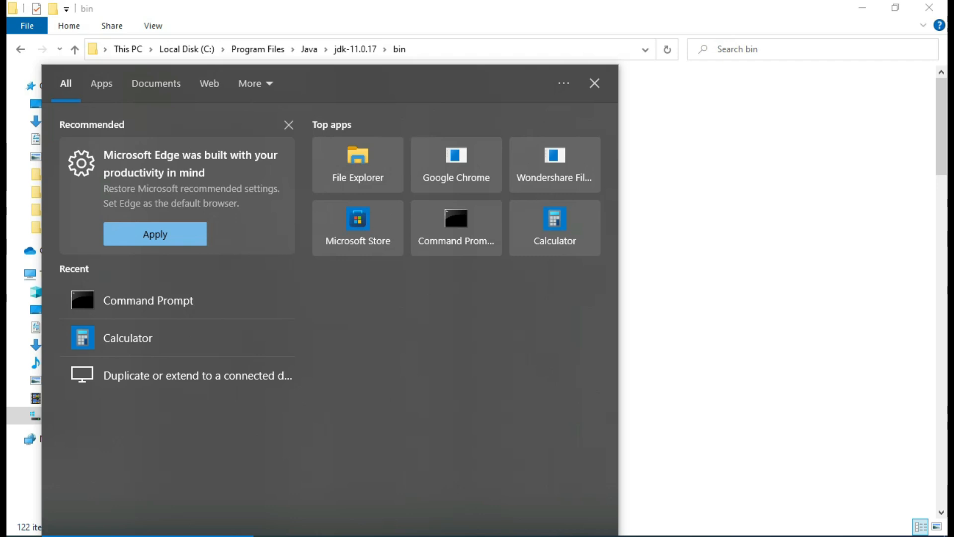
- Search 'env' and open the Environment Variables dialog from System Properties
text(cm)
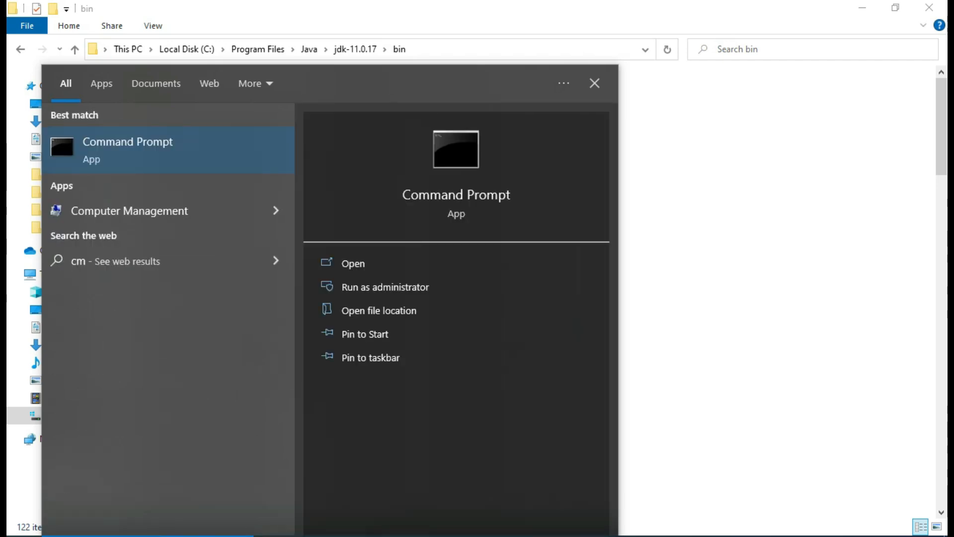
key(BackSpace)
key(BackSpace)
text(env)
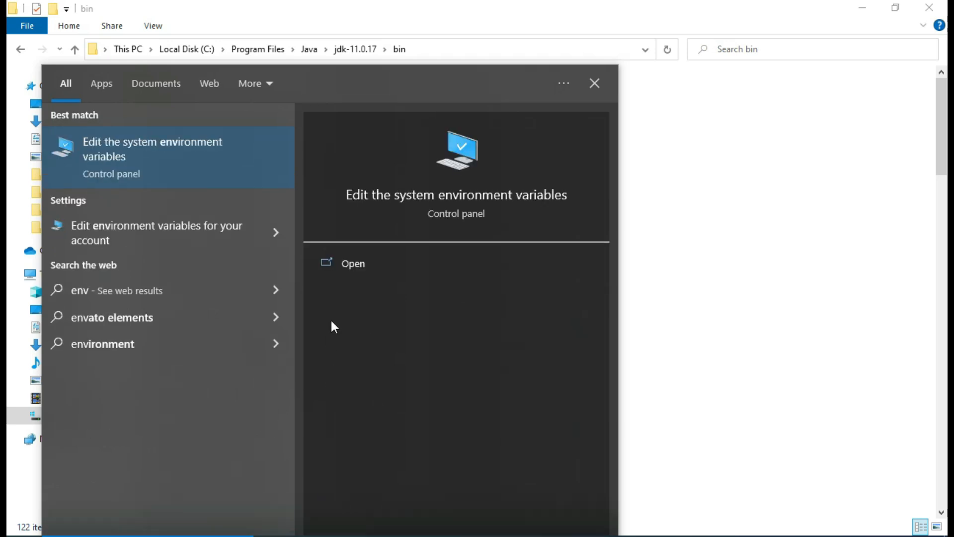
click(362, 255)
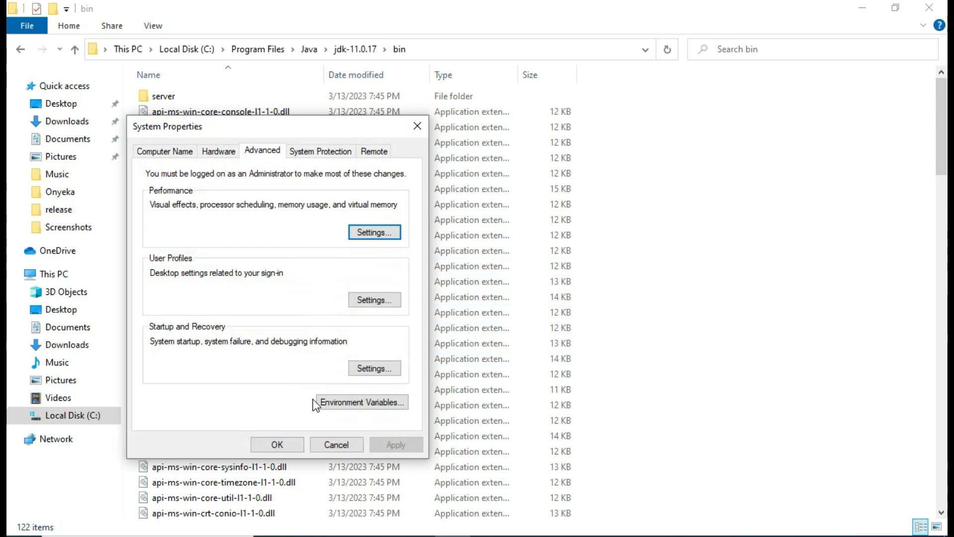
click(348, 398)
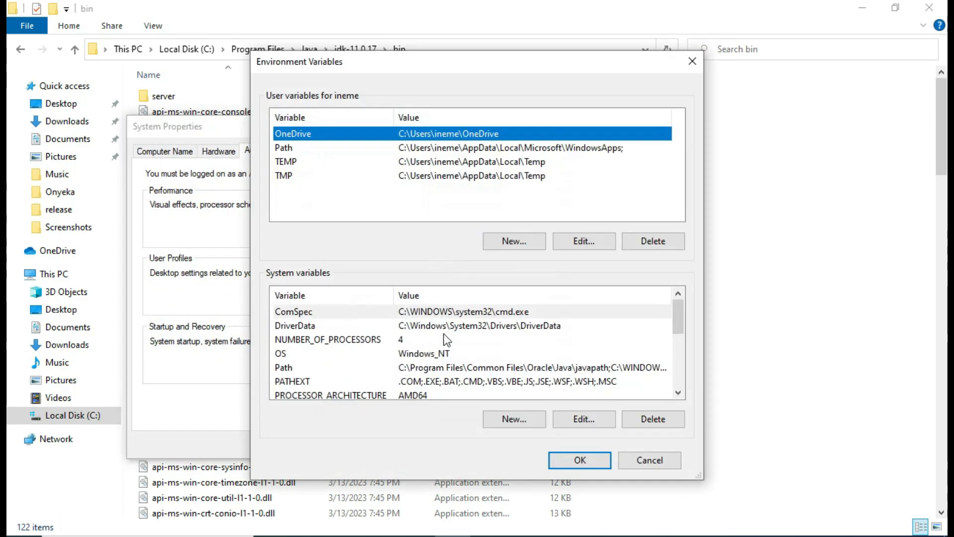
- Add C:\Program Files\Java\jdk-11.0.17\bin to the system Path variable and confirm all dialogs
scroll(443, 341, down, 2)
scroll(447, 343, up, 1)
scroll(447, 343, up, 1)
click(440, 367)
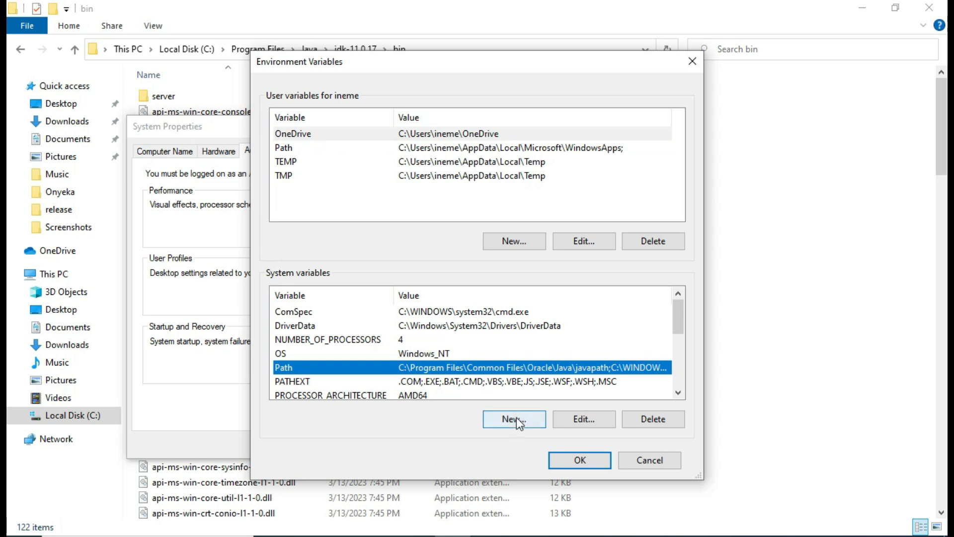
scroll(499, 373, down, 1)
scroll(500, 374, up, 1)
click(574, 420)
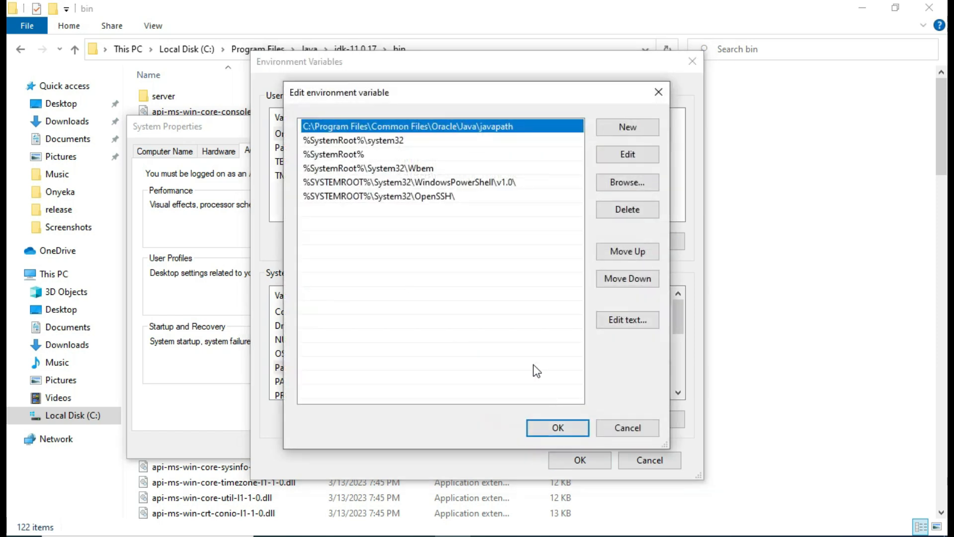
click(619, 128)
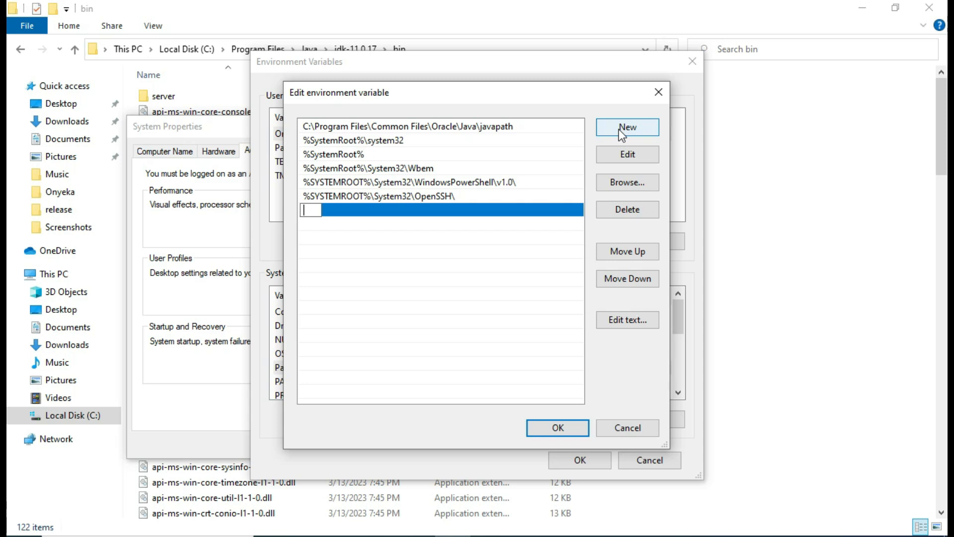
text(C:\Program Files\Java\jdk-11.0.17\bin)
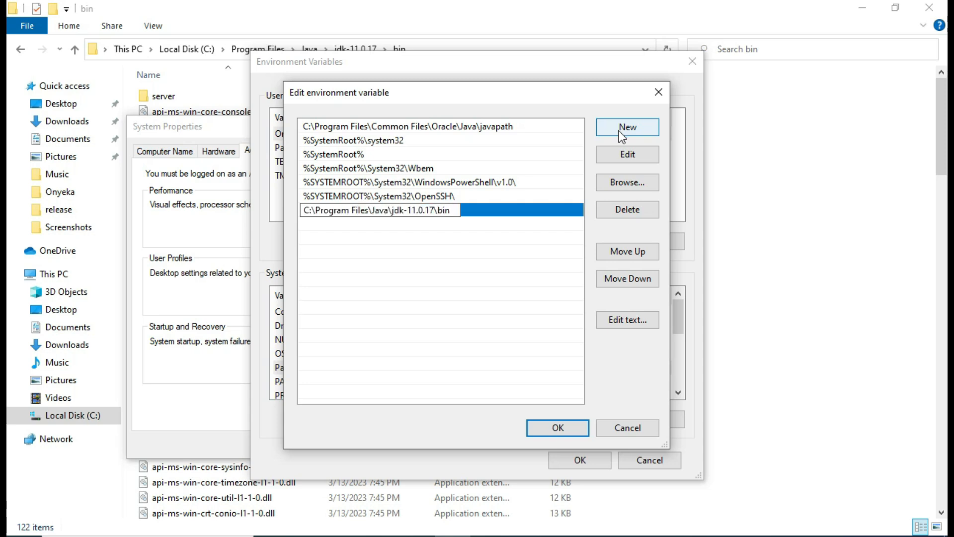
click(558, 429)
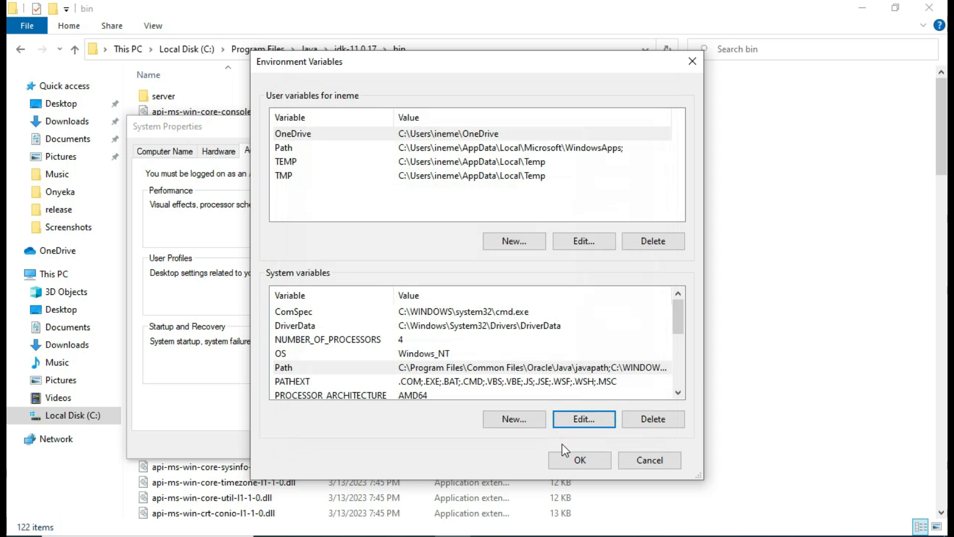
click(559, 458)
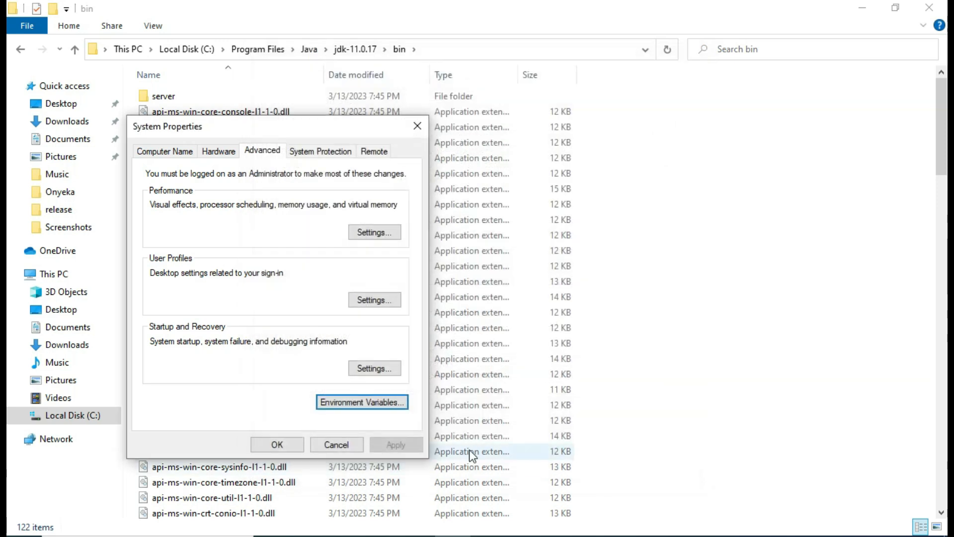
click(279, 443)
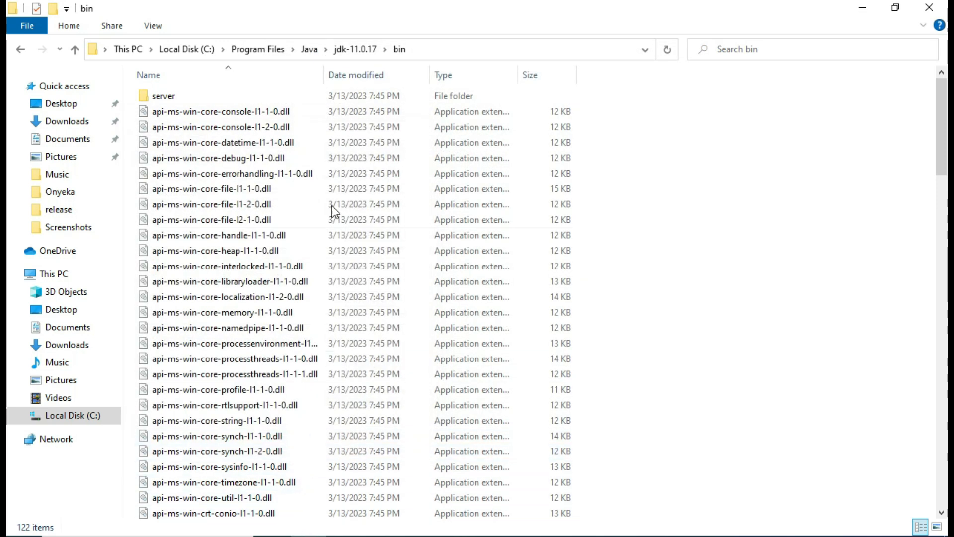
- Copy the C:\Program Files\Java\jdk-11.0.17 path and reopen Environment Variables via an 'env' search
click(347, 51)
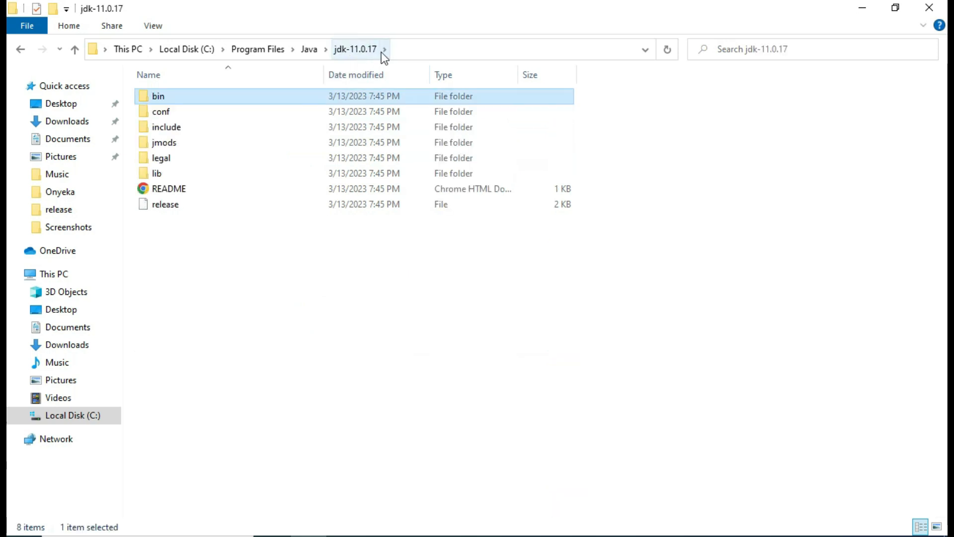
click(415, 45)
key(ctrl+c)
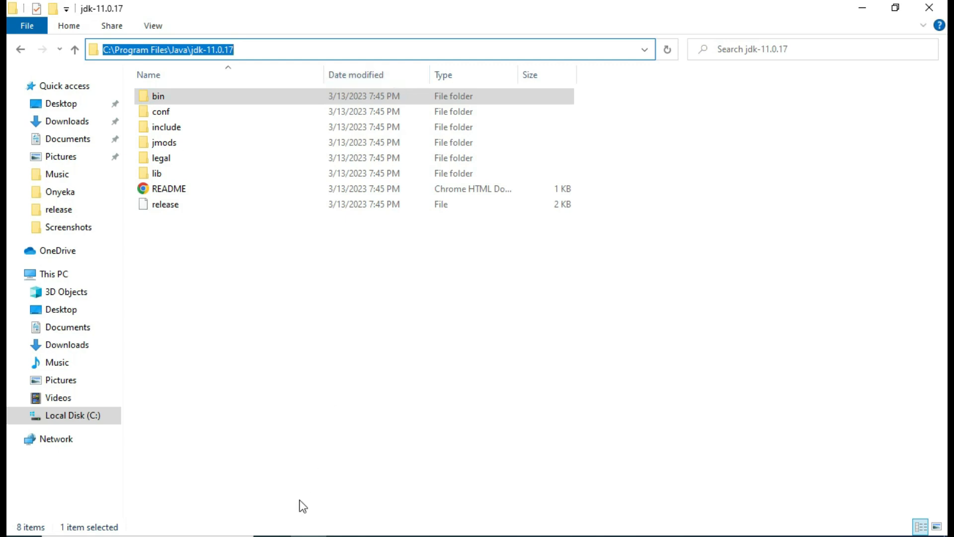
click(198, 536)
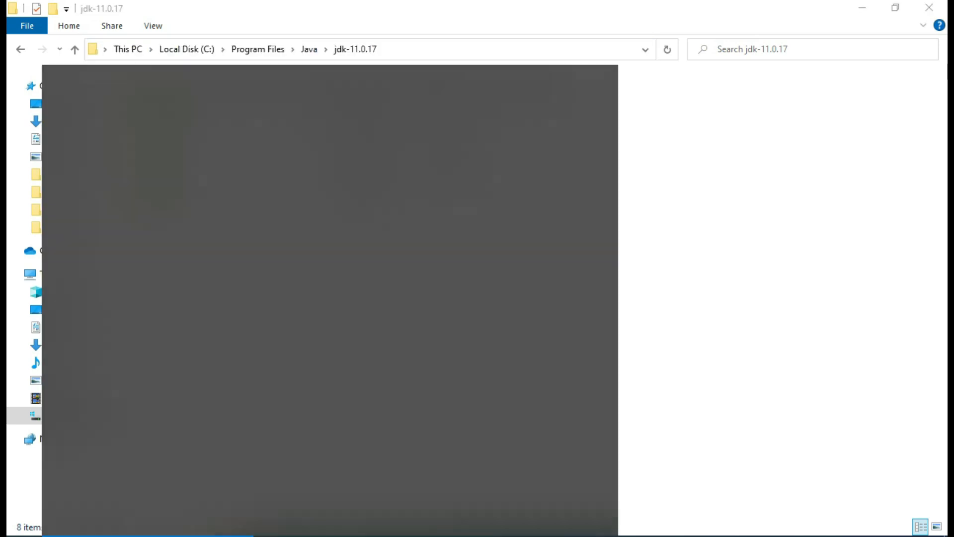
text(env)
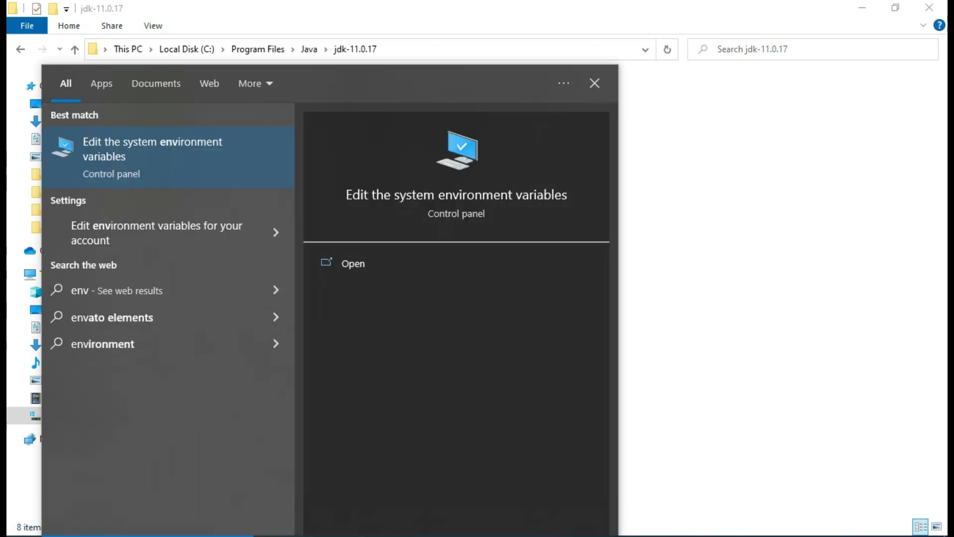
click(381, 262)
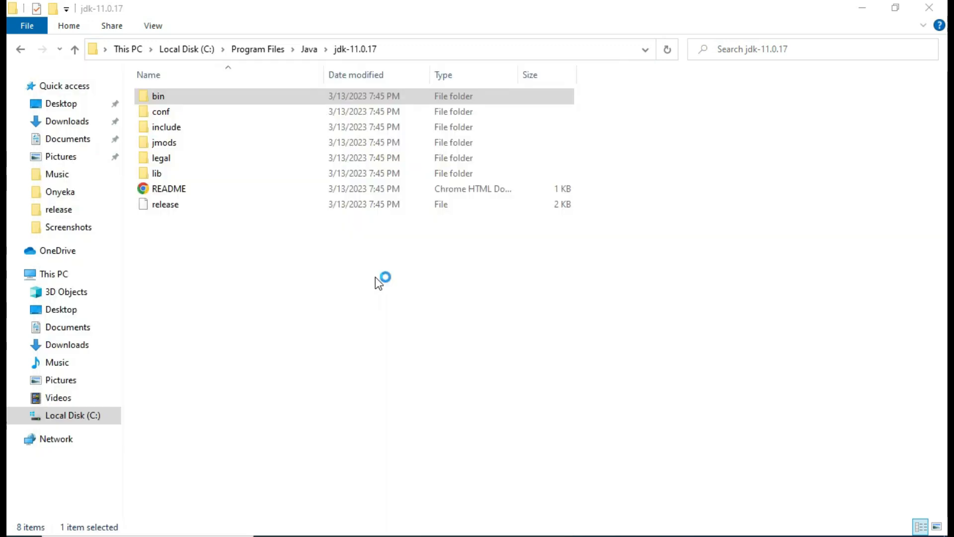
click(276, 328)
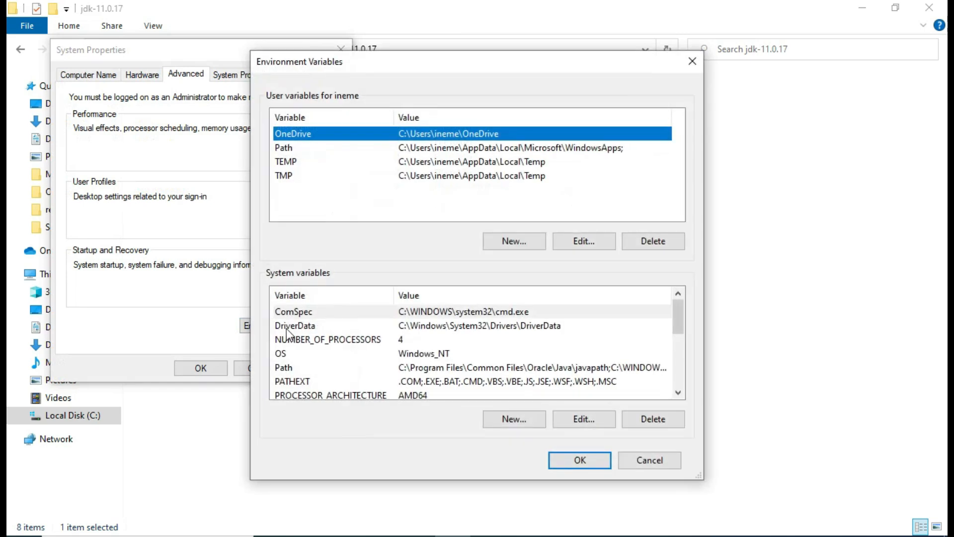
- Create system variable JAVA_HOME set to C:\Program Files\Java\jdk-11.0.17 and close all dialogs
scroll(431, 367, down, 1)
scroll(432, 370, up, 1)
scroll(429, 359, down, 1)
scroll(429, 358, up, 1)
click(433, 357)
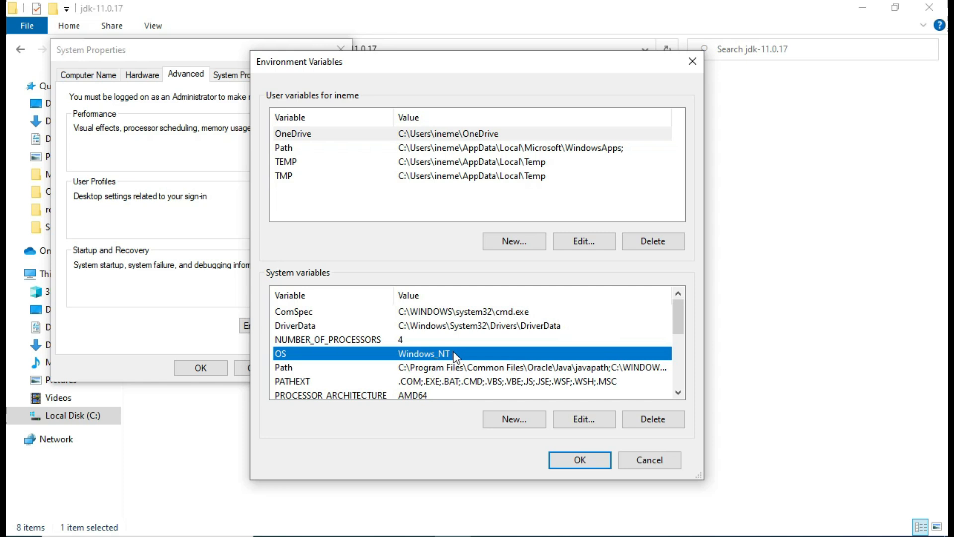
click(511, 417)
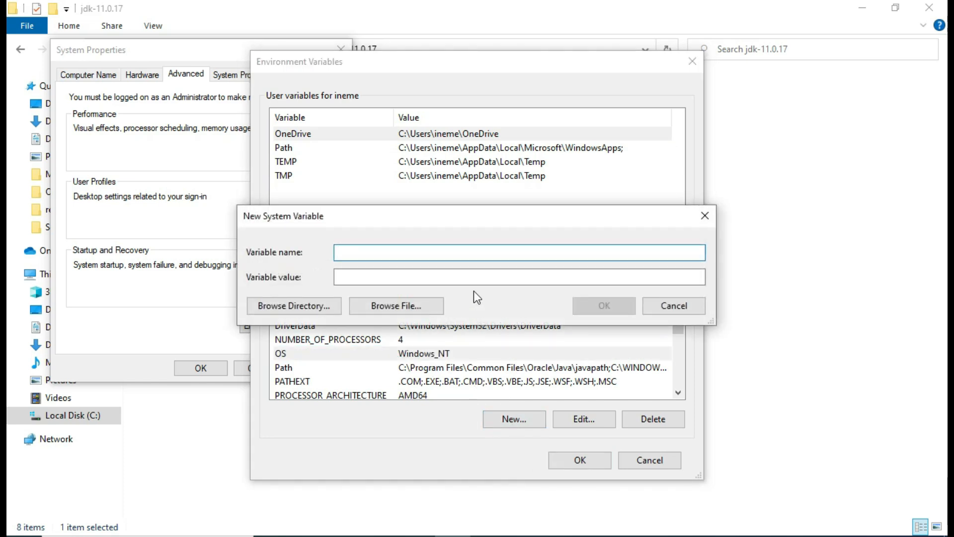
text(JAVA_HOME)
click(380, 274)
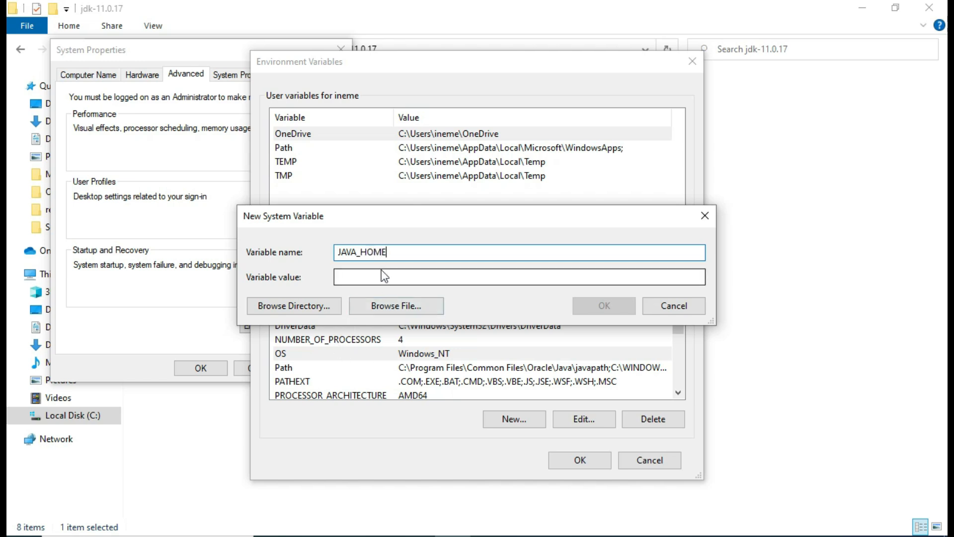
key(ctrl+v)
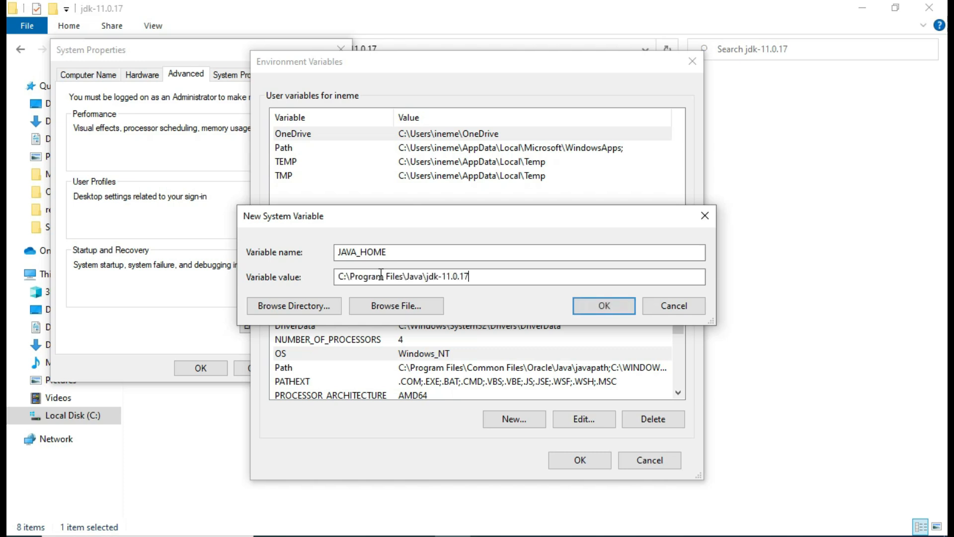
click(595, 308)
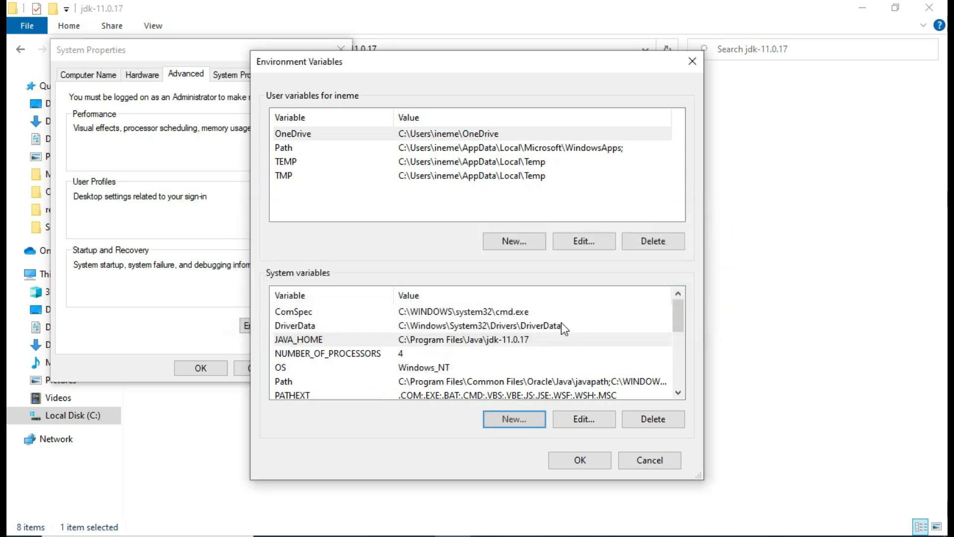
click(575, 462)
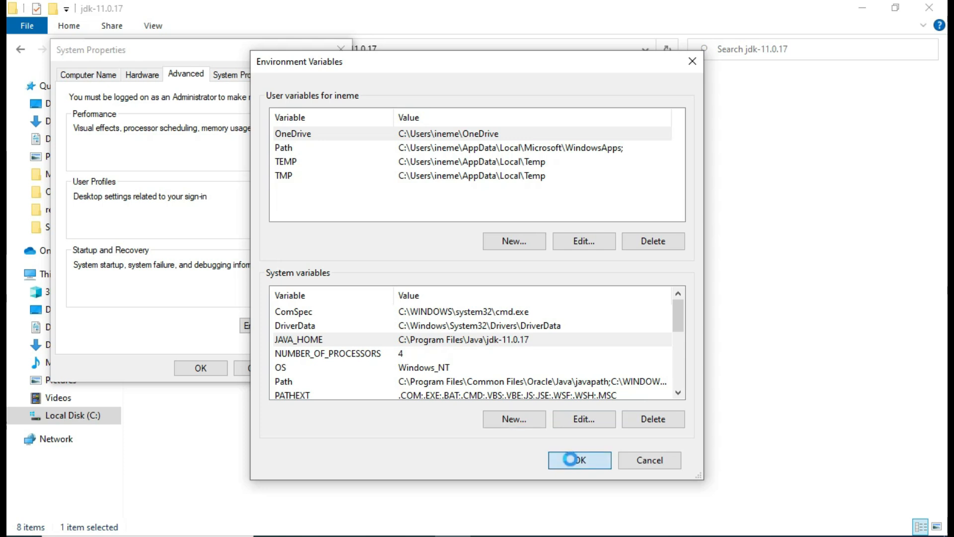
click(198, 369)
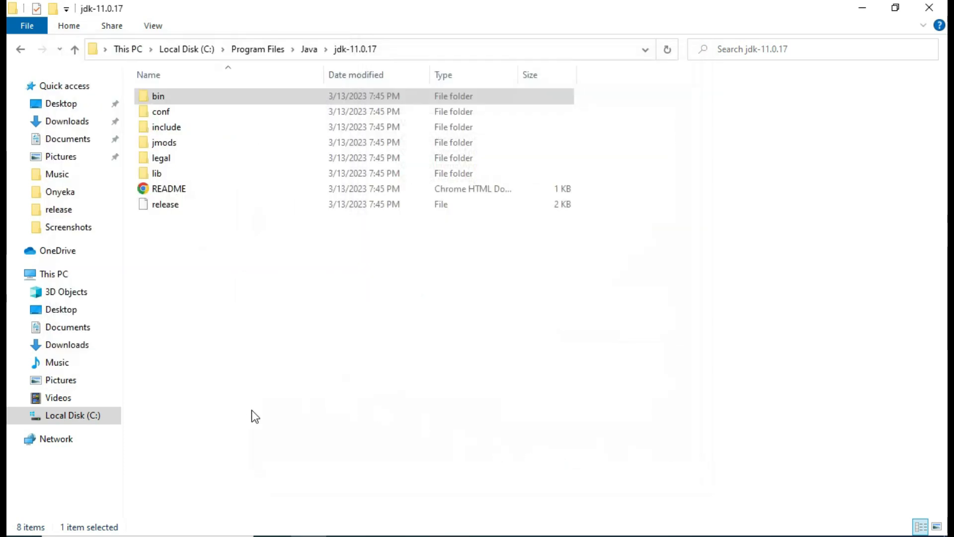
click(144, 535)
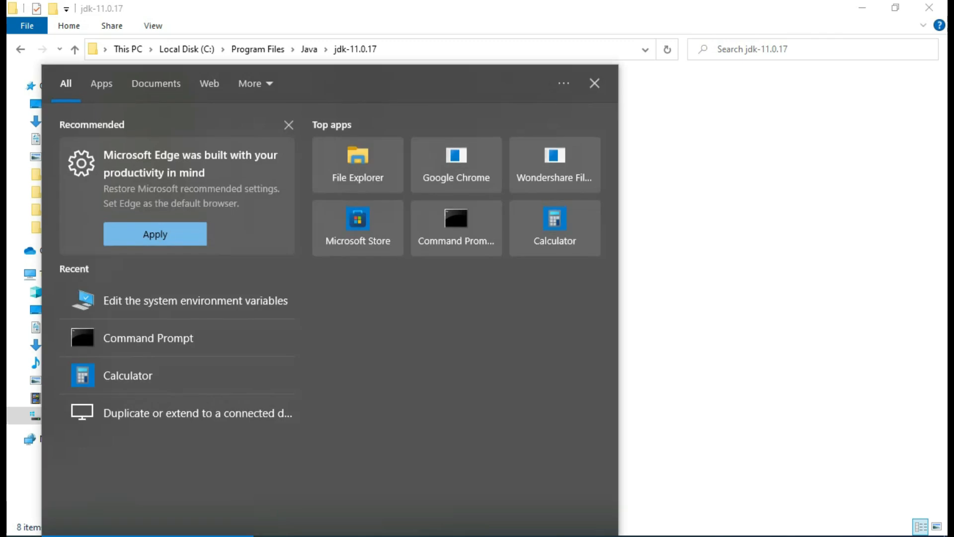
- Open Command Prompt via a 'CMD' search and run javac to confirm the JDK works
text(CMD)
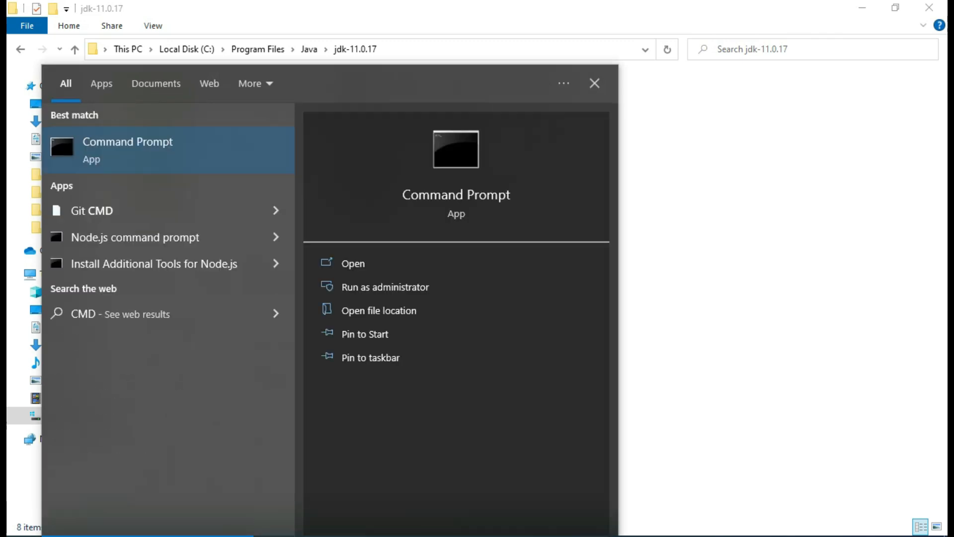
click(61, 123)
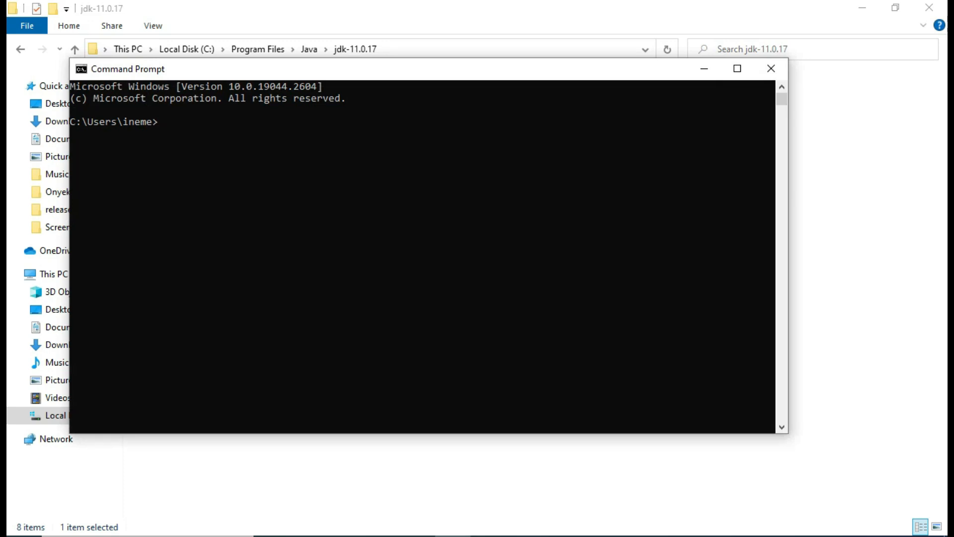
text(javac)
key(Return)
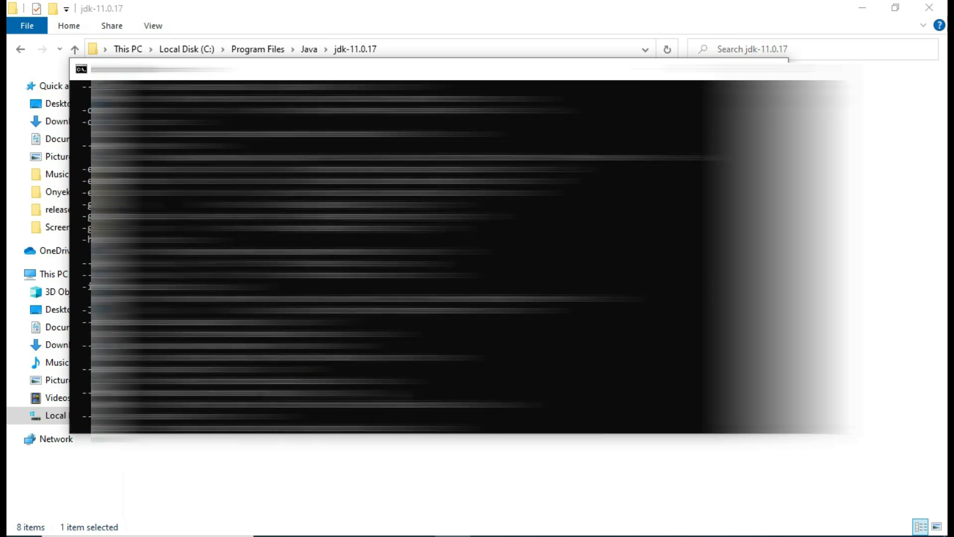
scroll(338, 394, up, 5)
scroll(338, 391, down, 9)
scroll(338, 391, up, 8)
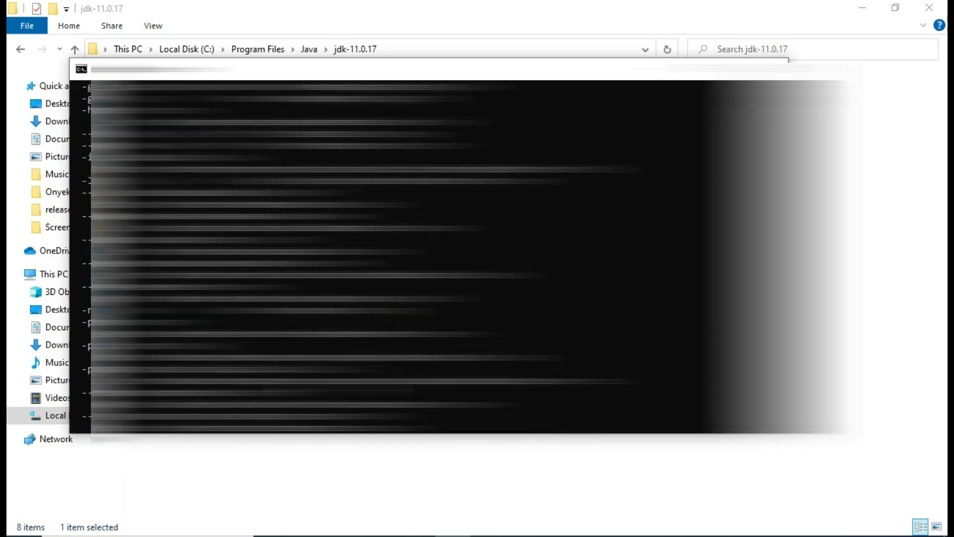
- Close Command Prompt, show the Desktop folder in File Explorer, and open a new Chrome tab
click(772, 65)
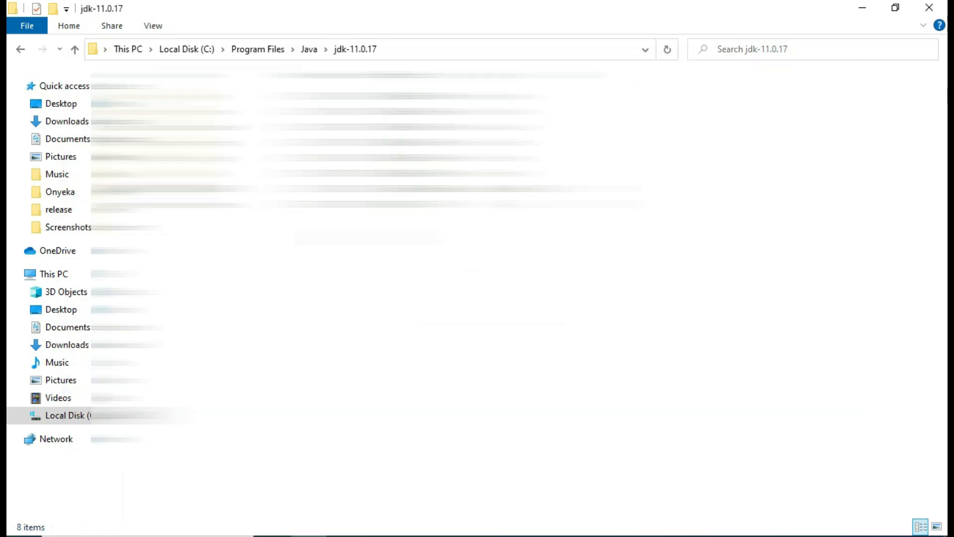
click(56, 104)
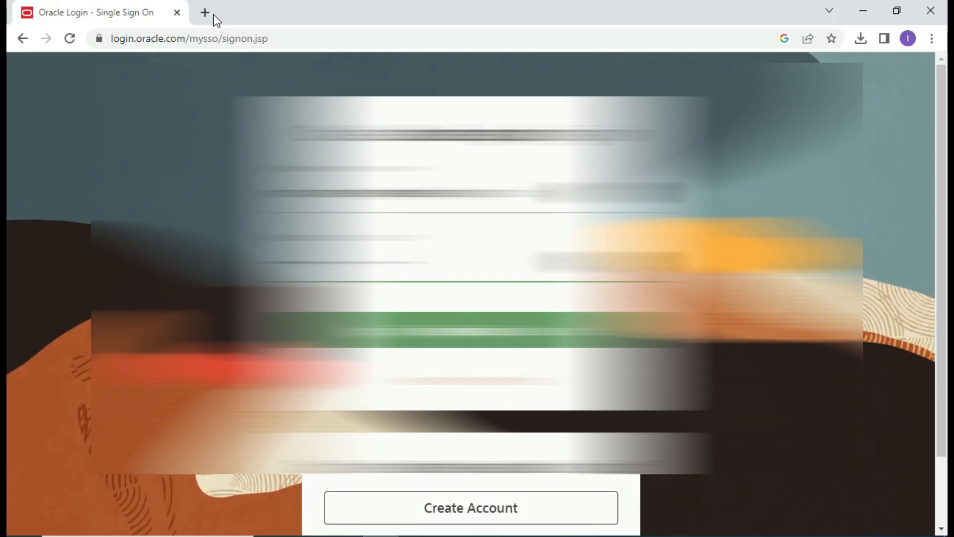
click(204, 13)
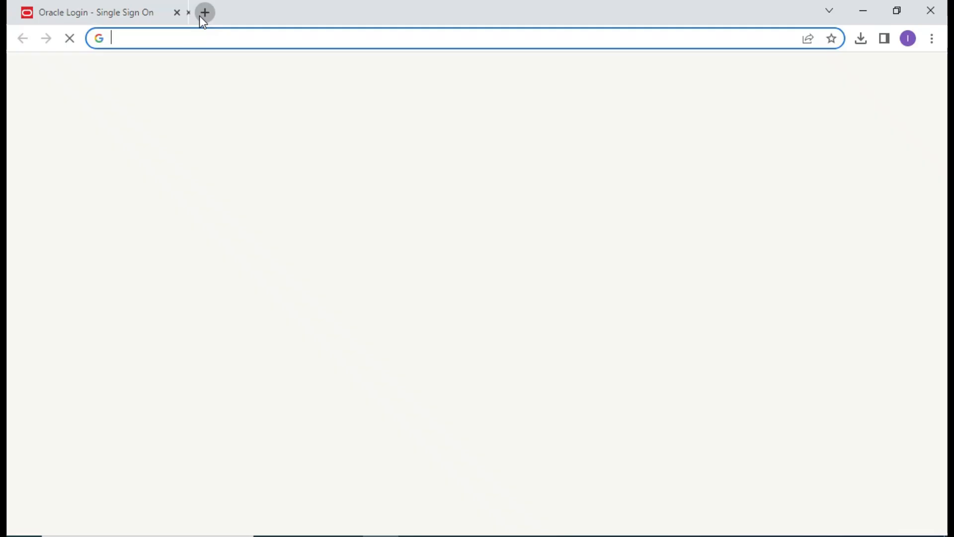
- Close the Oracle sign-in tab and search Google for 'android studio dolphin download'
click(177, 12)
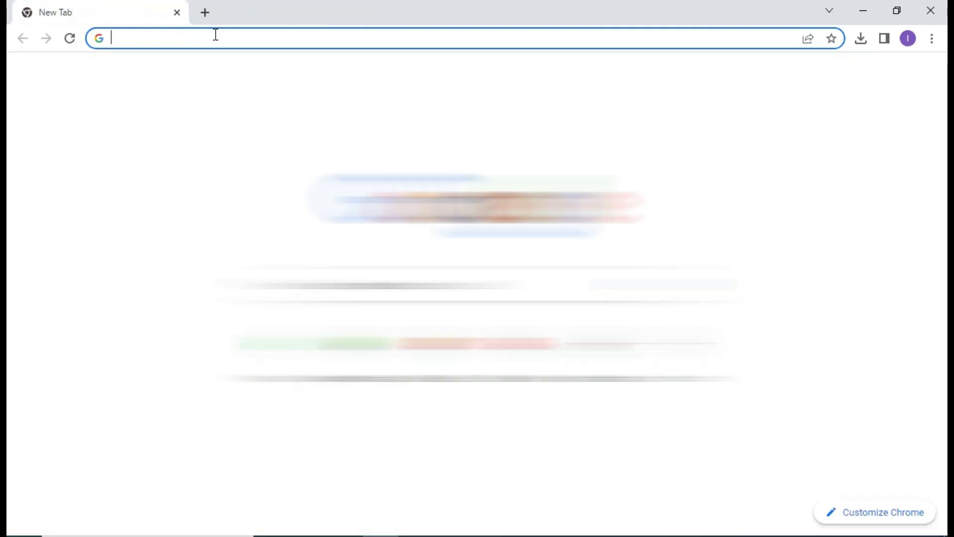
text(android)
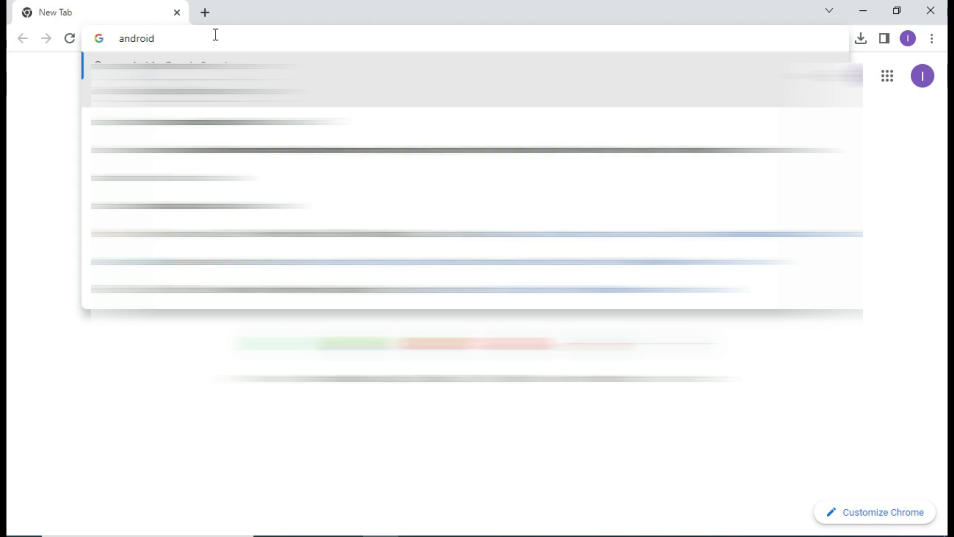
text( st)
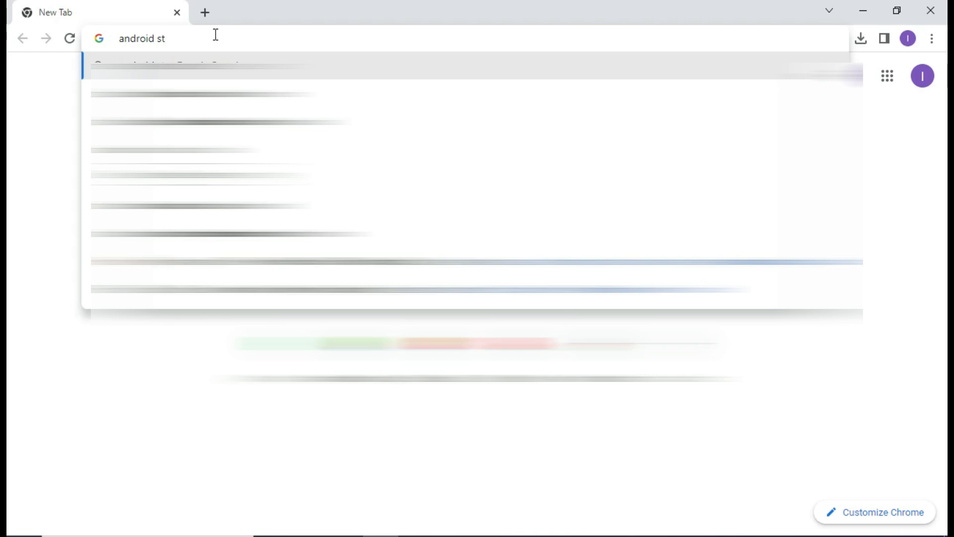
key(Down)
key(Down)
key(Return)
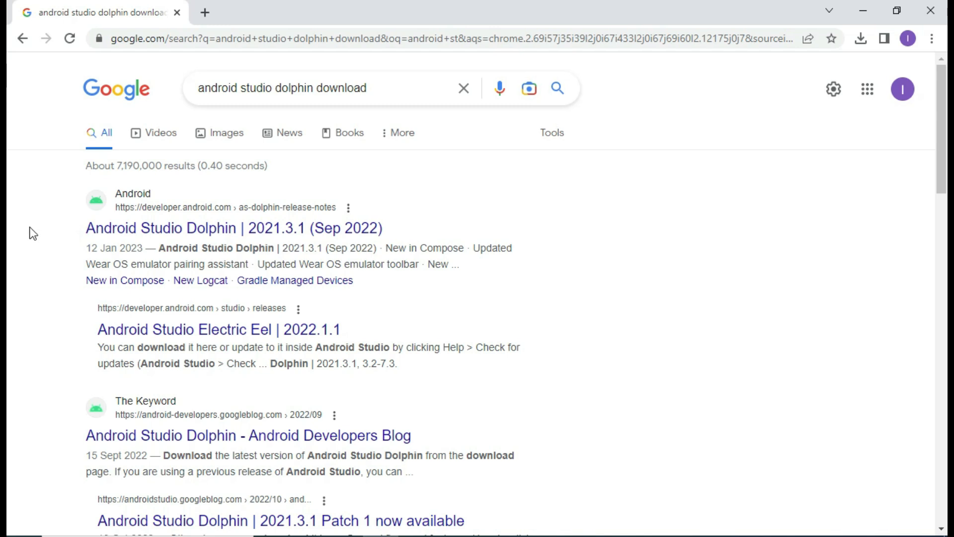
- Open the Android Studio Dolphin | 2021.3.1 (Sep 2022) release notes and scroll through them
click(163, 230)
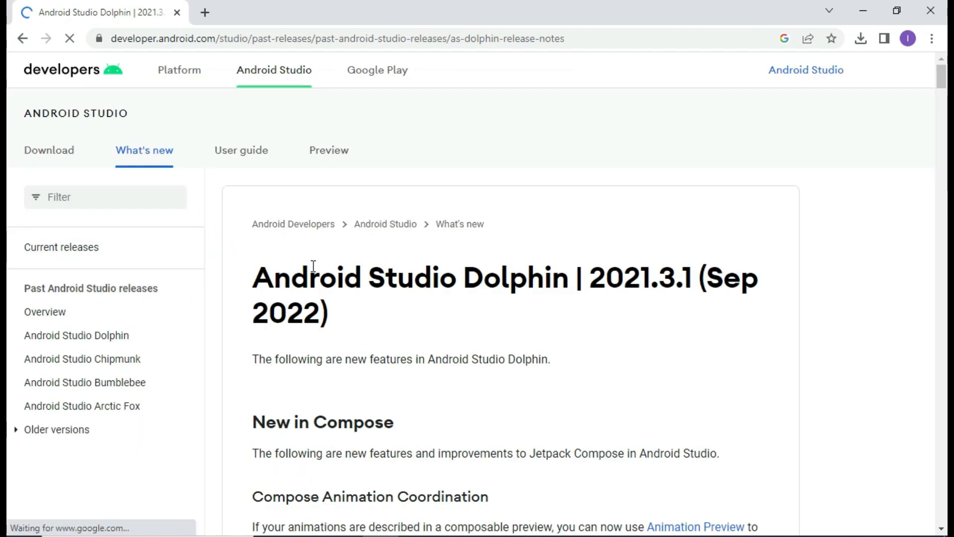
scroll(312, 266, down, 10)
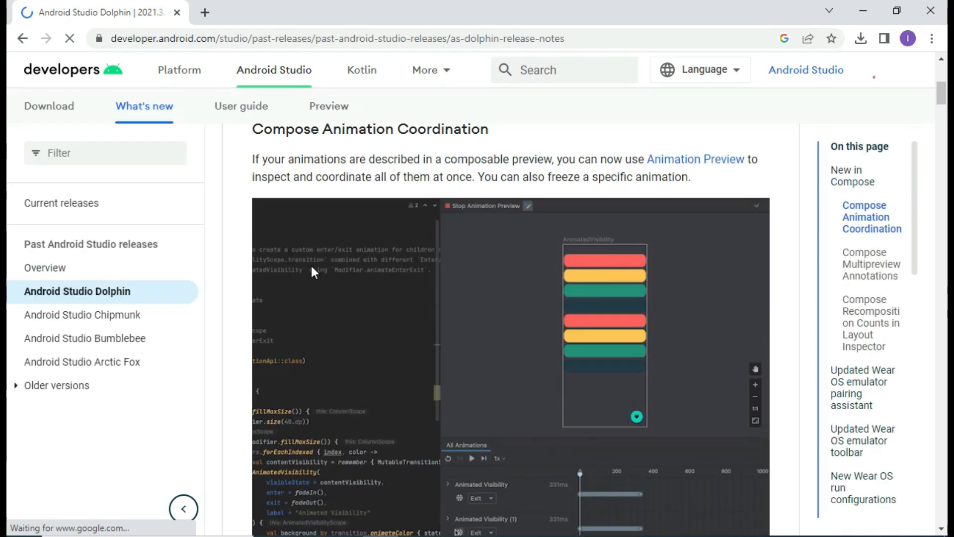
scroll(310, 266, down, 15)
scroll(311, 271, down, 18)
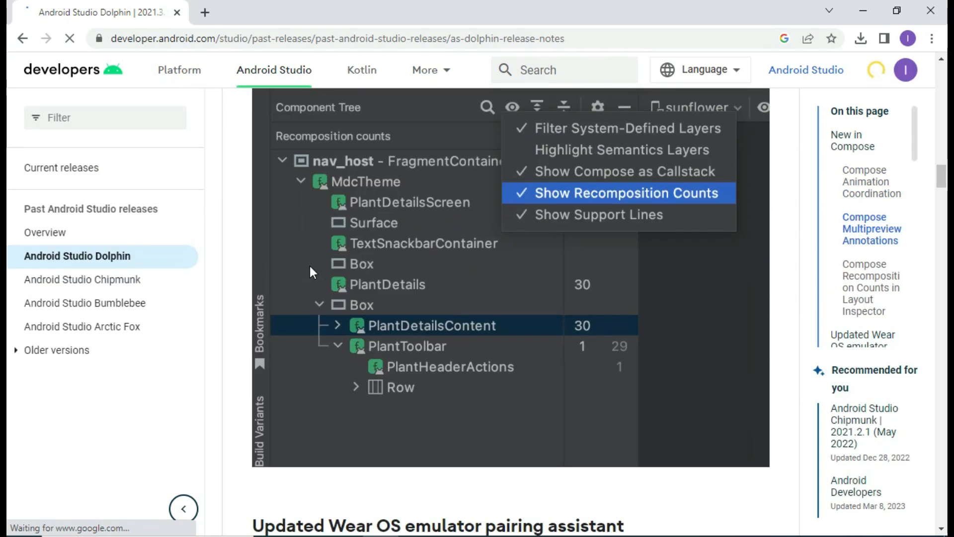
scroll(309, 266, down, 20)
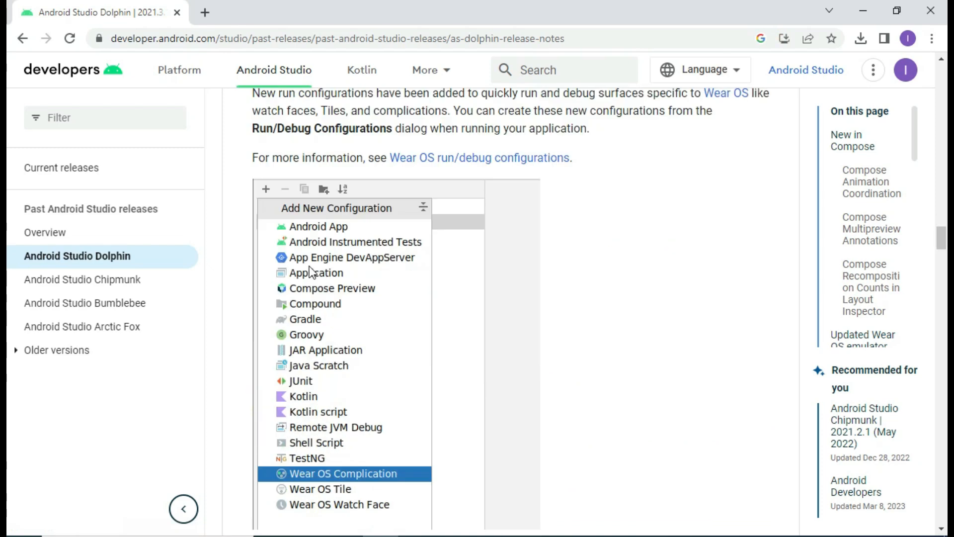
scroll(308, 267, down, 20)
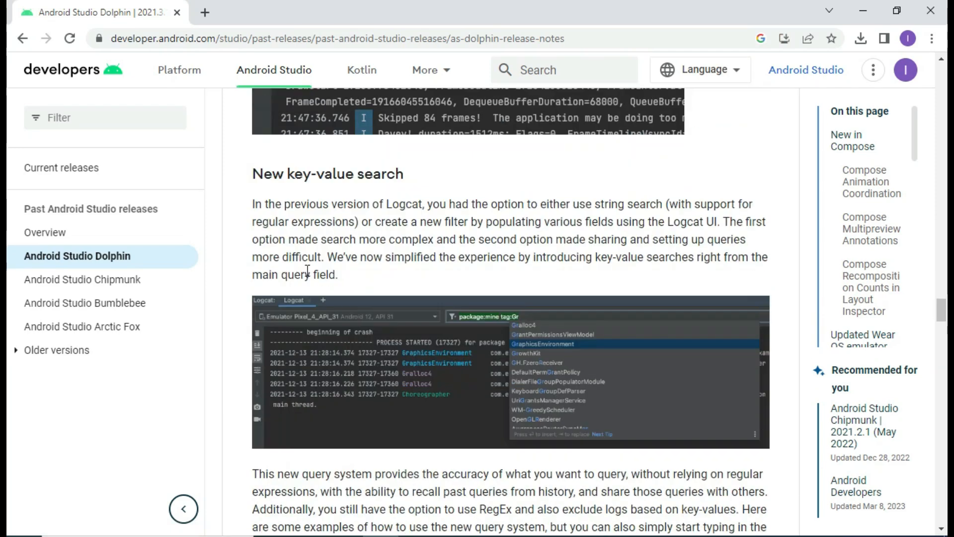
scroll(306, 270, down, 20)
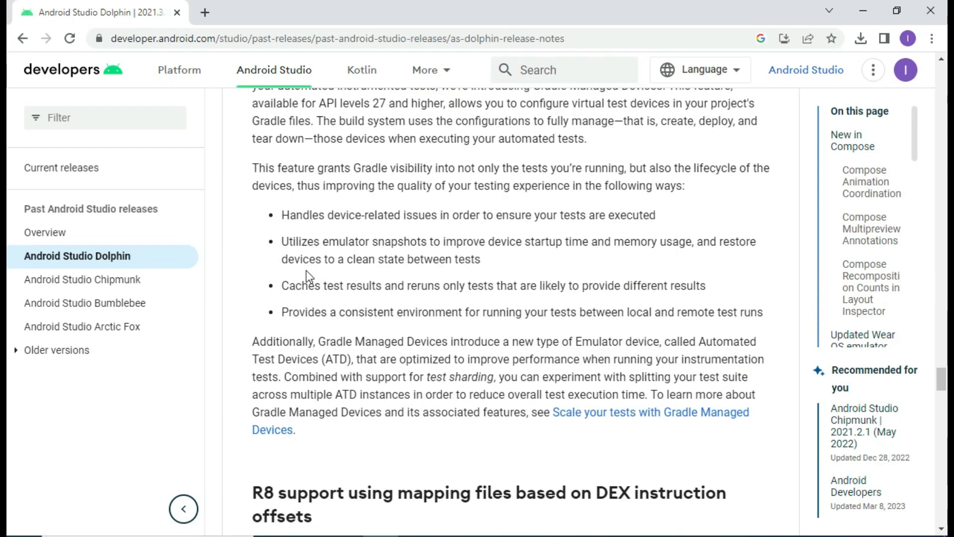
scroll(306, 271, down, 4)
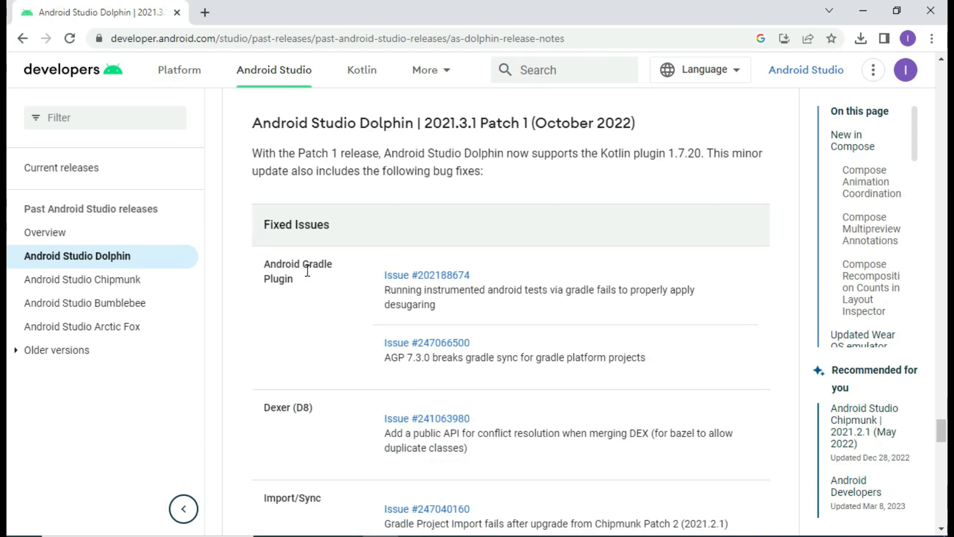
scroll(307, 270, down, 20)
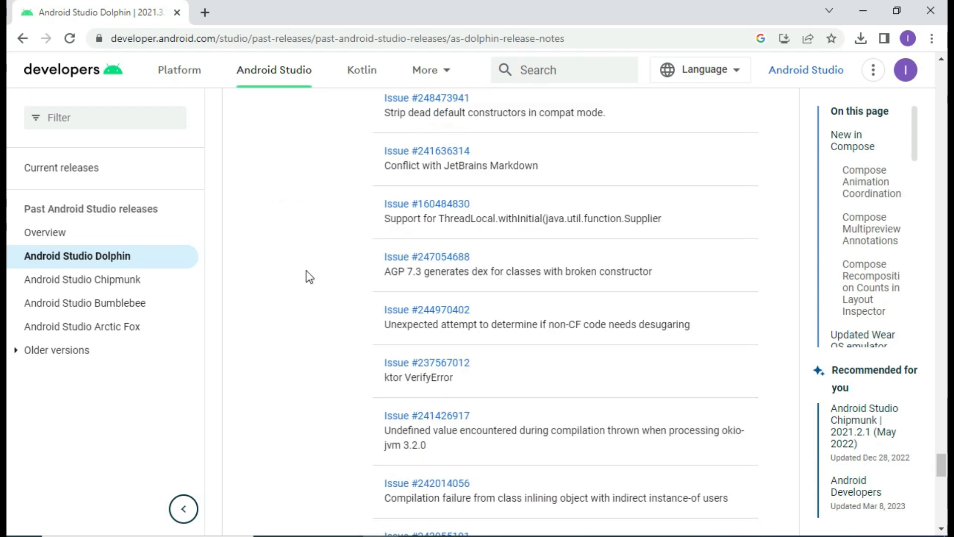
scroll(306, 270, down, 10)
scroll(306, 270, up, 6)
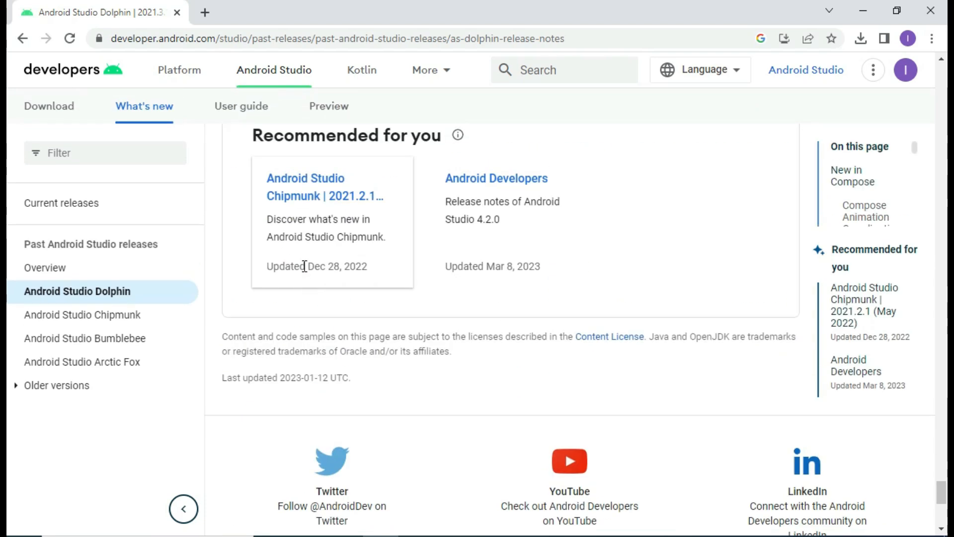
scroll(306, 264, up, 20)
scroll(308, 233, up, 20)
scroll(308, 234, up, 20)
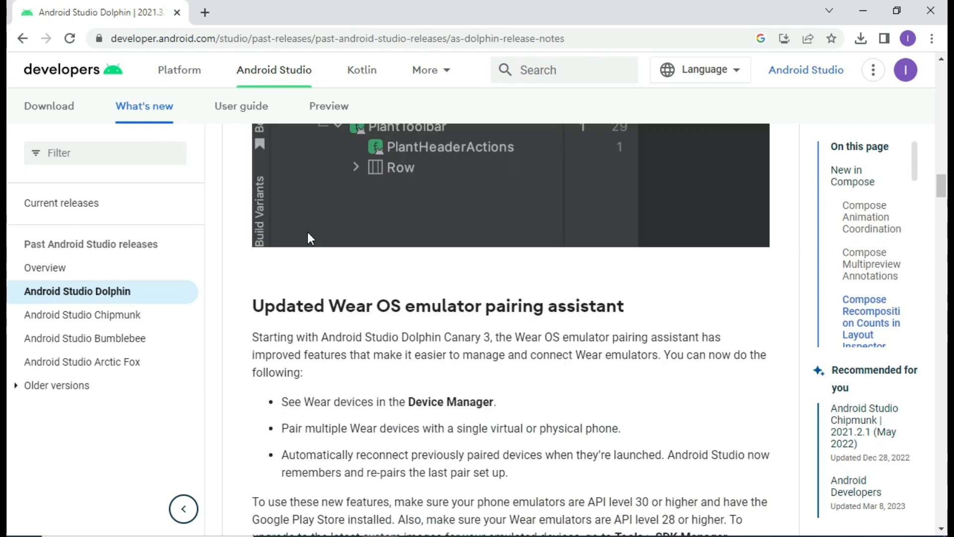
scroll(308, 231, up, 12)
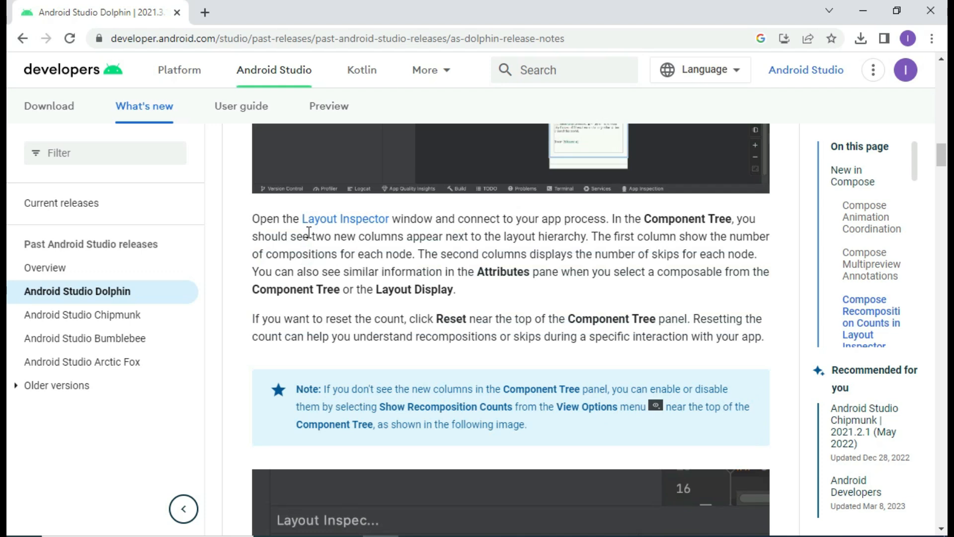
scroll(308, 232, up, 15)
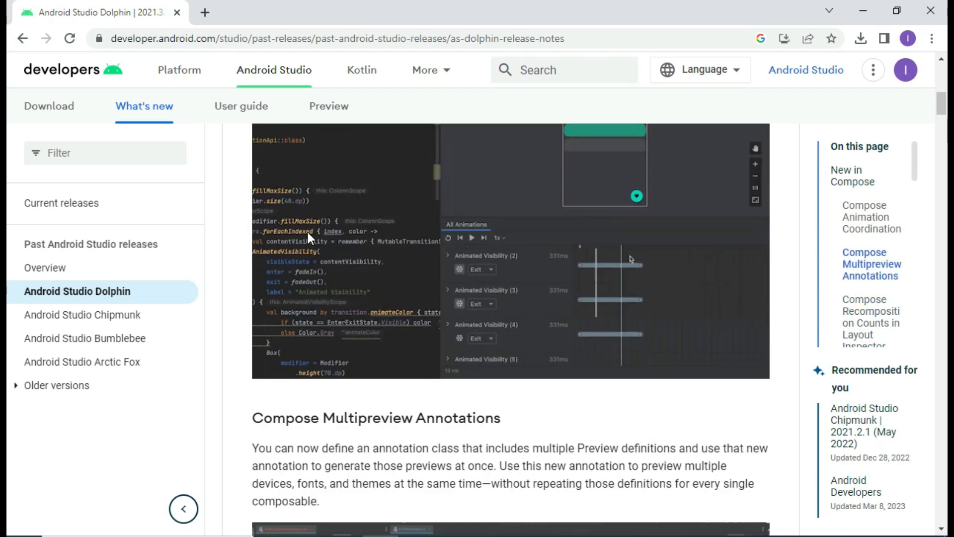
scroll(308, 232, up, 10)
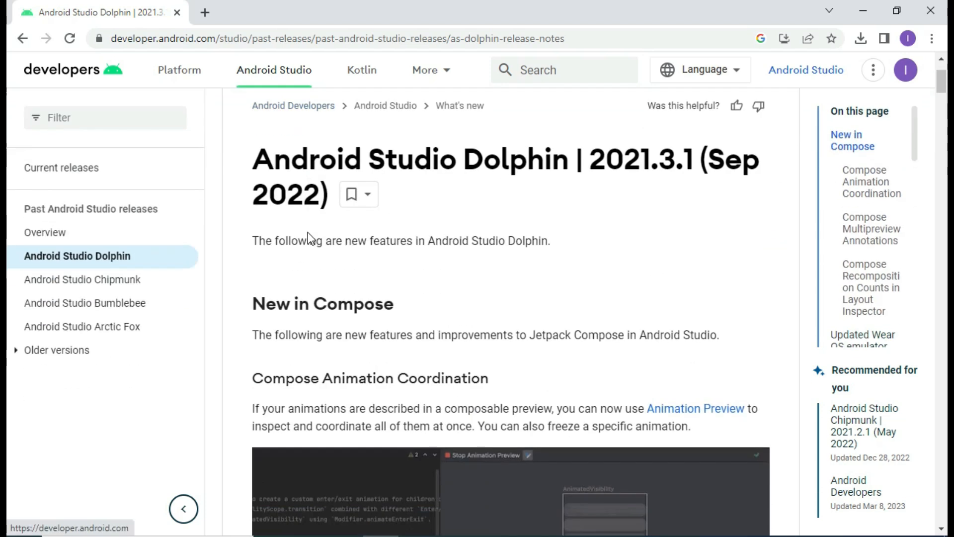
scroll(308, 232, down, 10)
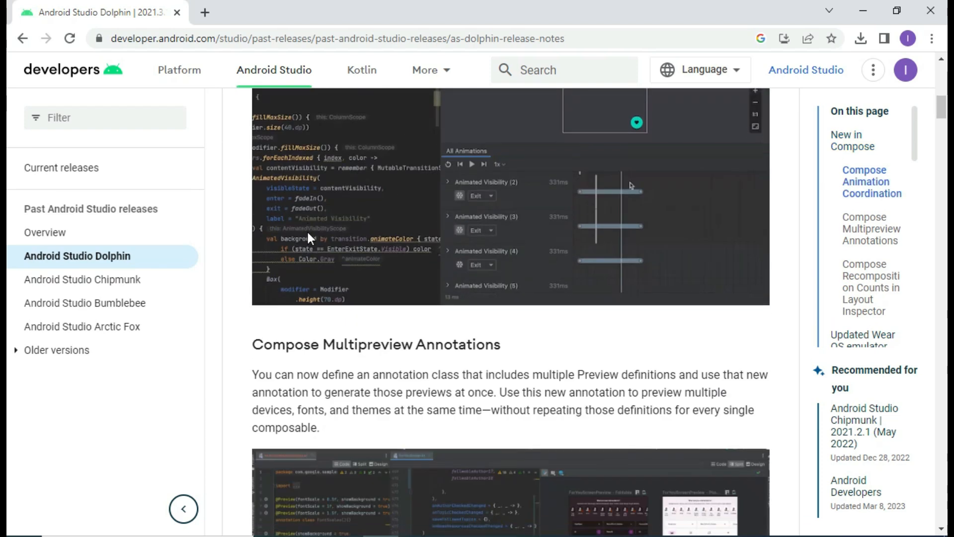
scroll(308, 238, down, 4)
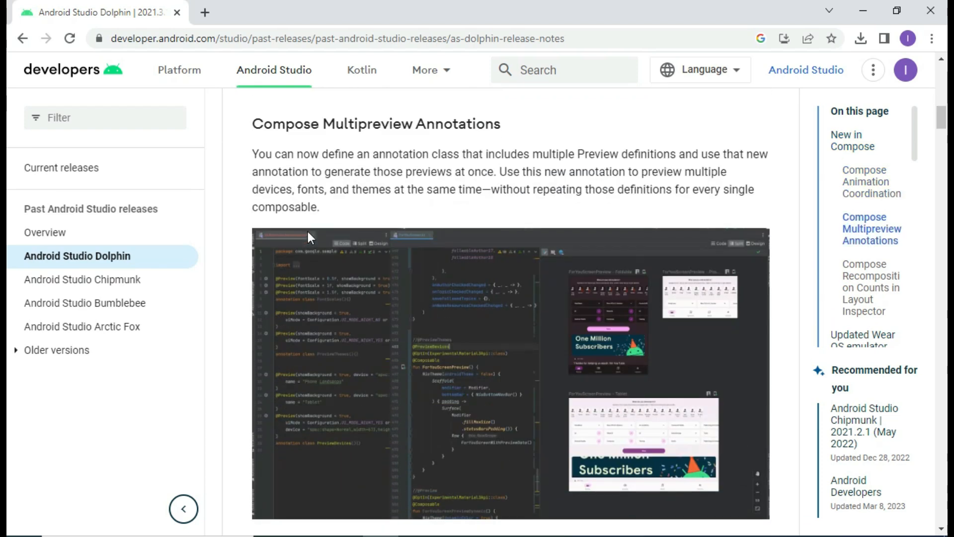
scroll(308, 231, down, 16)
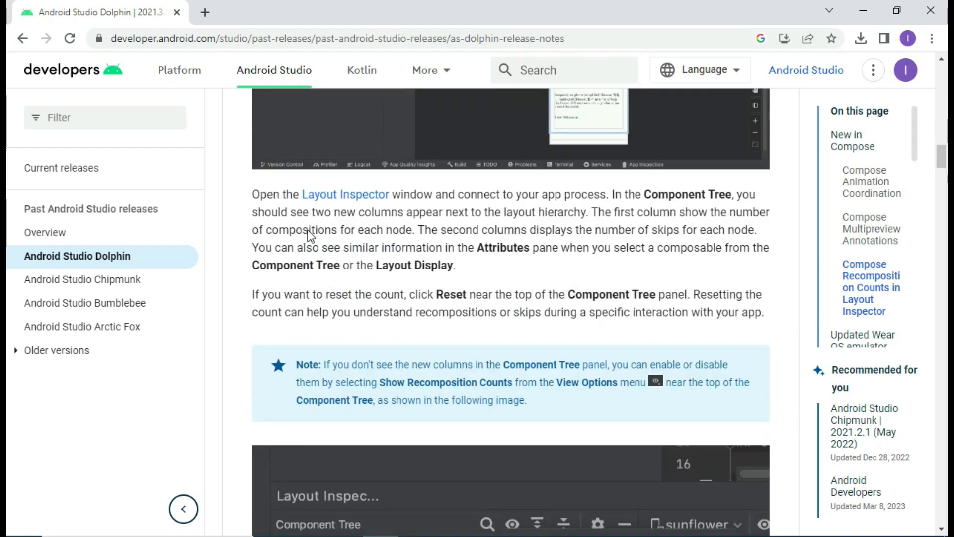
scroll(308, 230, down, 2)
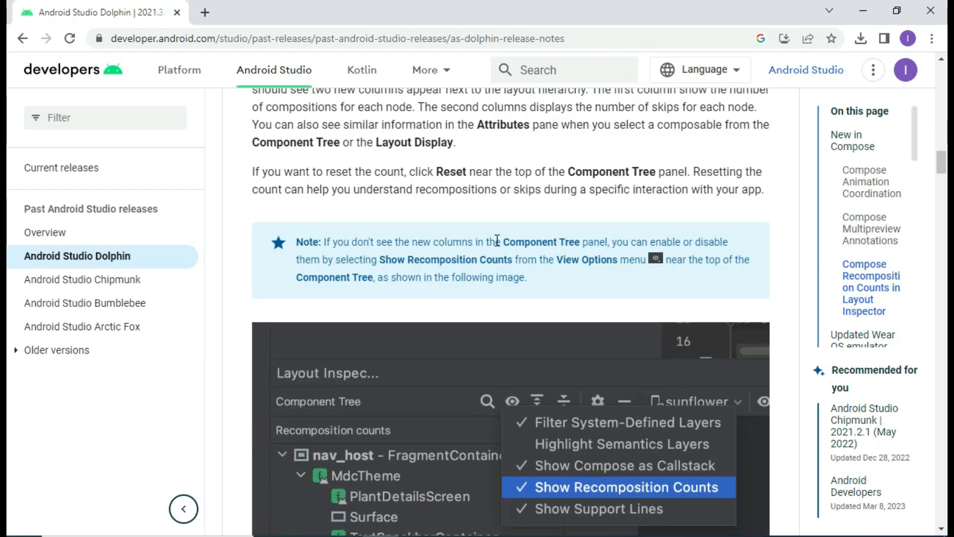
scroll(384, 196, down, 11)
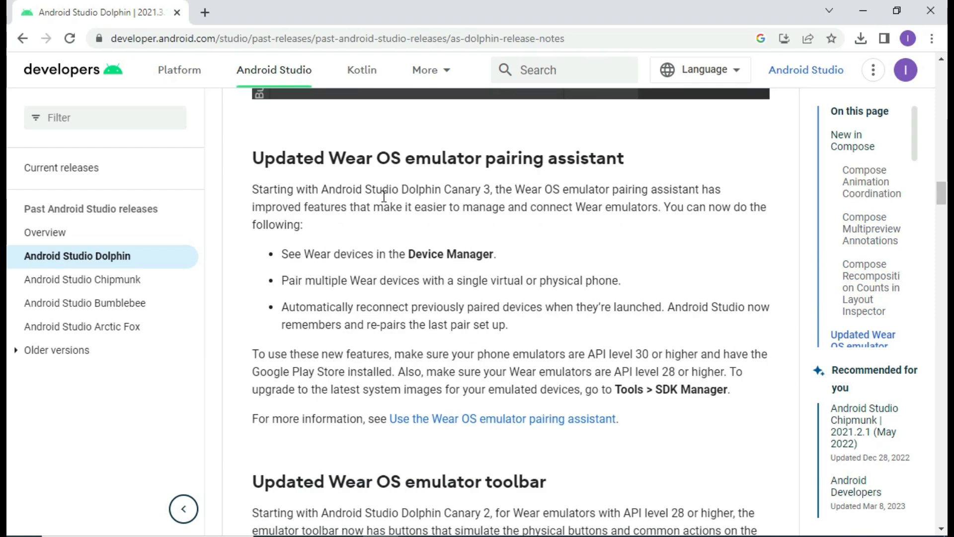
scroll(383, 196, up, 20)
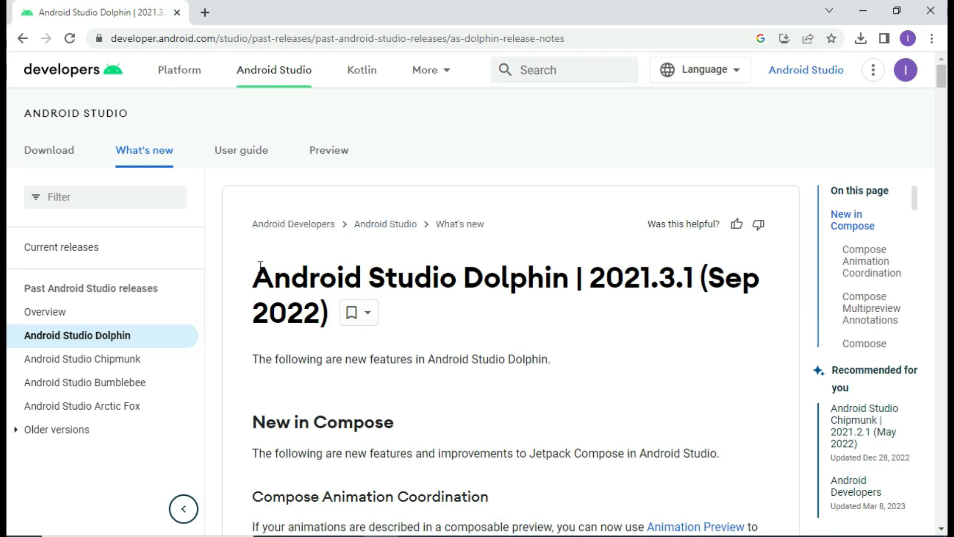
- In a new tab, search 'download android studio' and open the developer.android.com download page
click(205, 15)
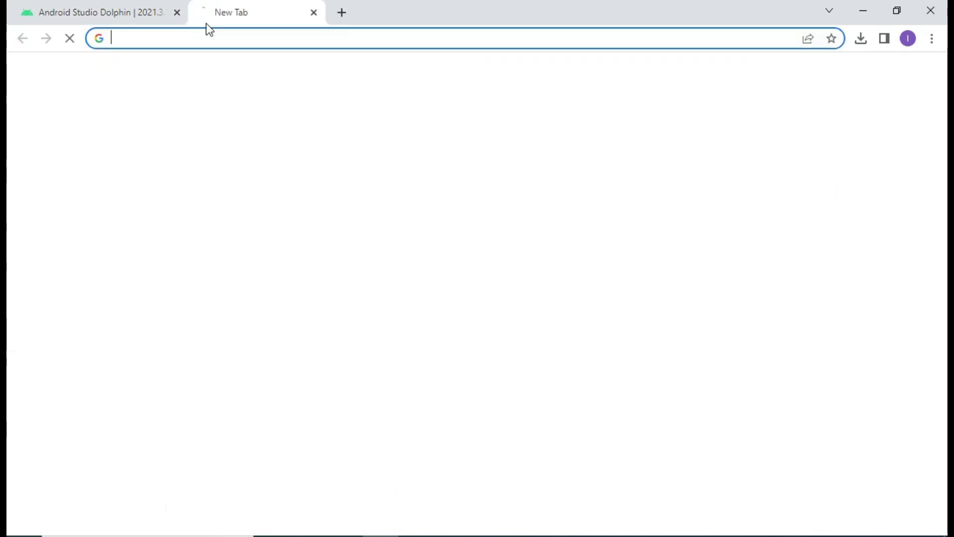
text(download)
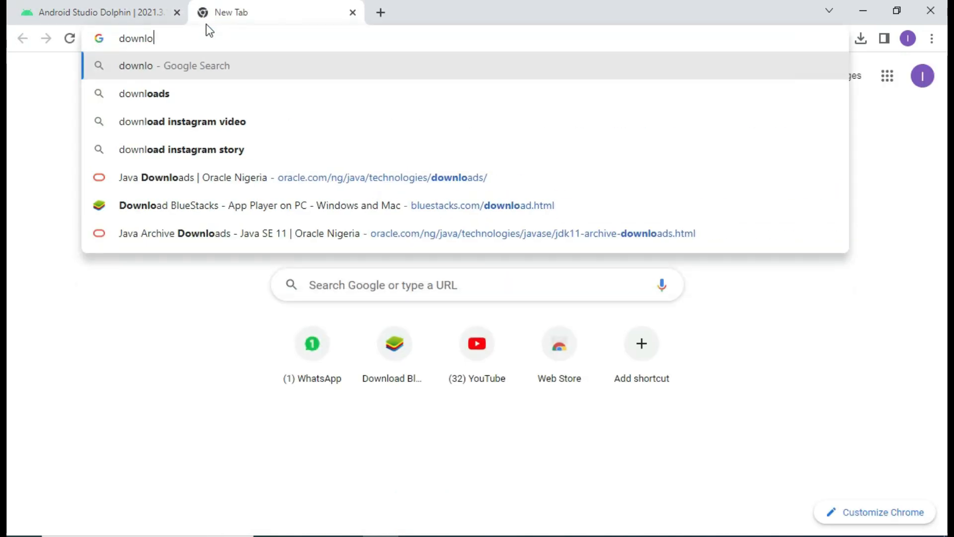
key(Down)
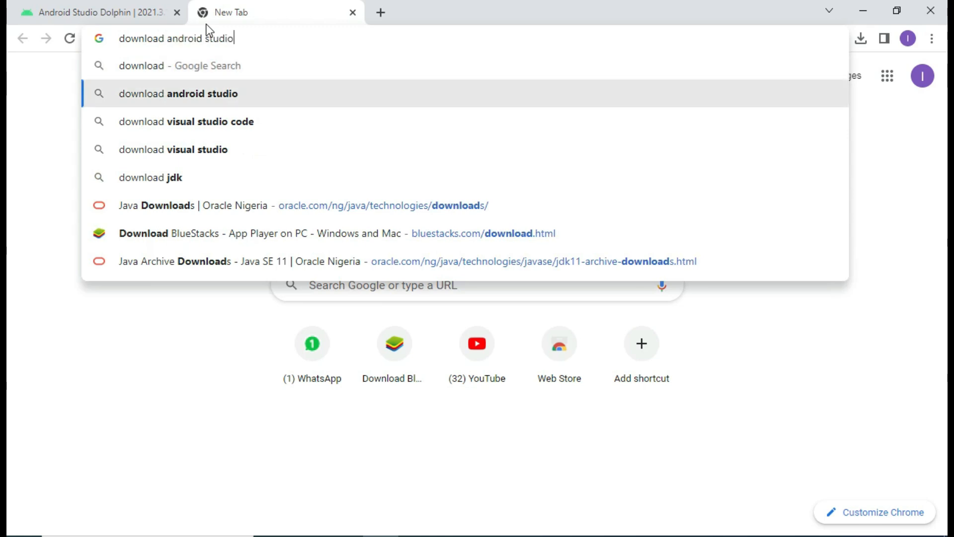
key(Return)
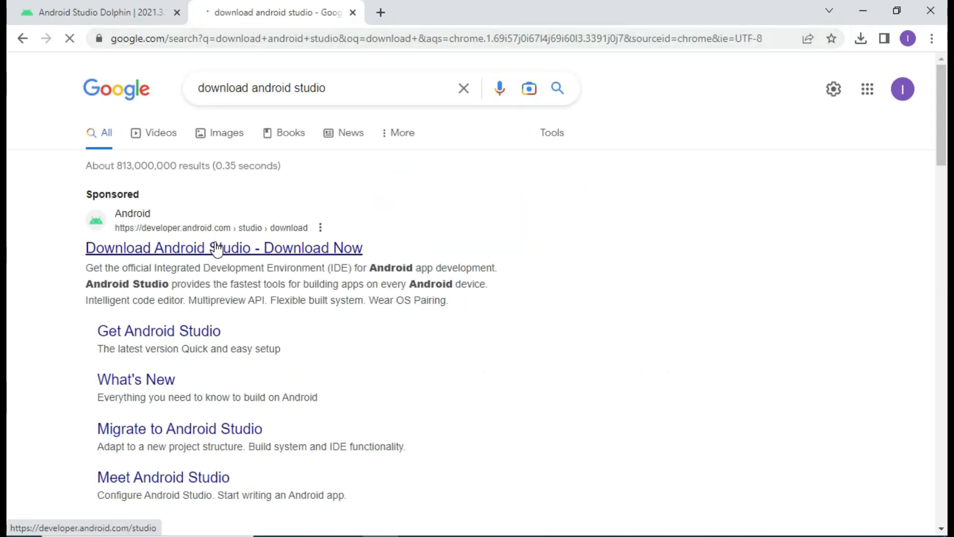
click(217, 251)
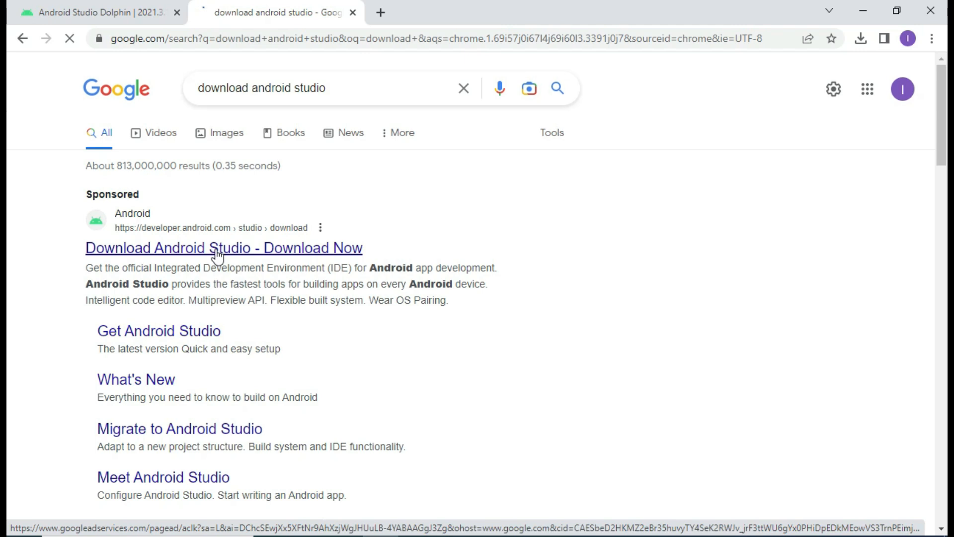
scroll(221, 225, down, 4)
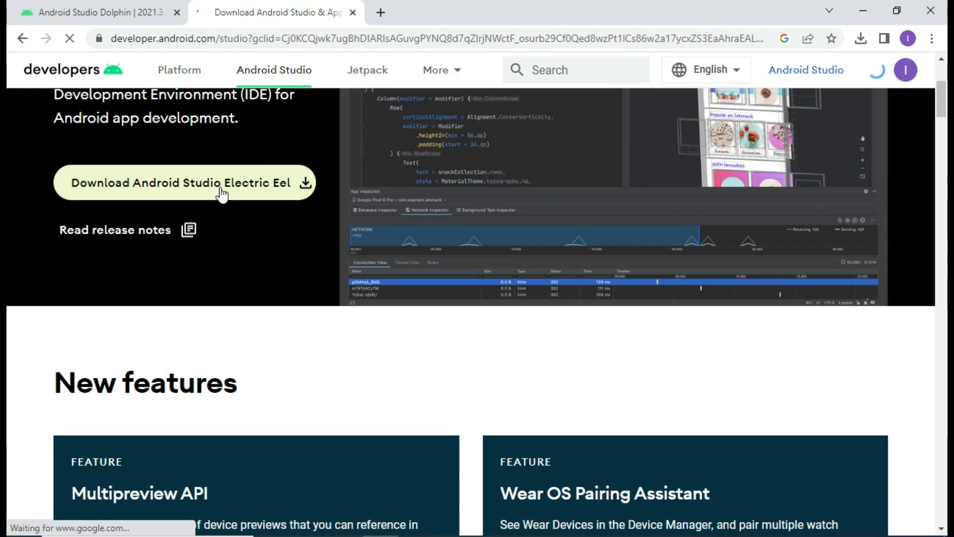
- Open the Electric Eel download terms and tick 'I have read and agree'
click(221, 194)
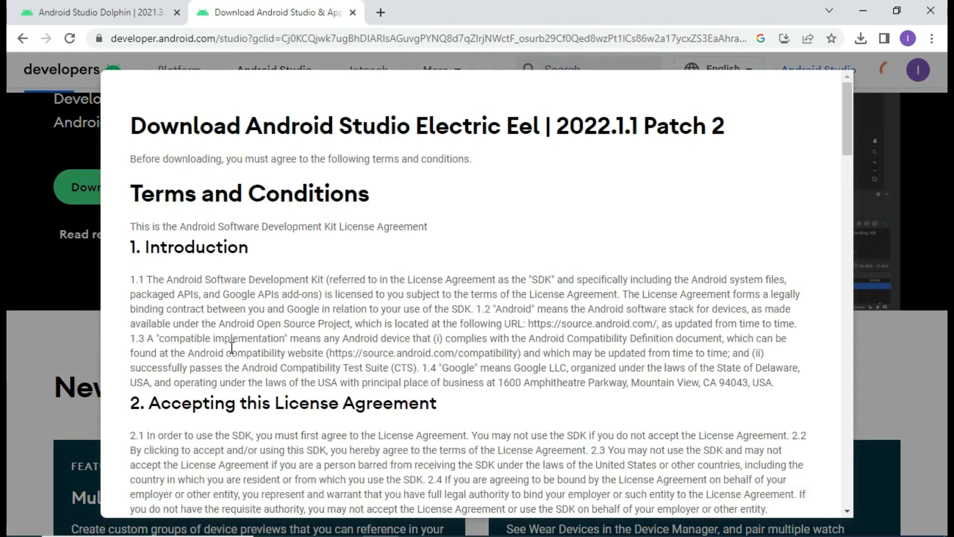
scroll(231, 347, down, 20)
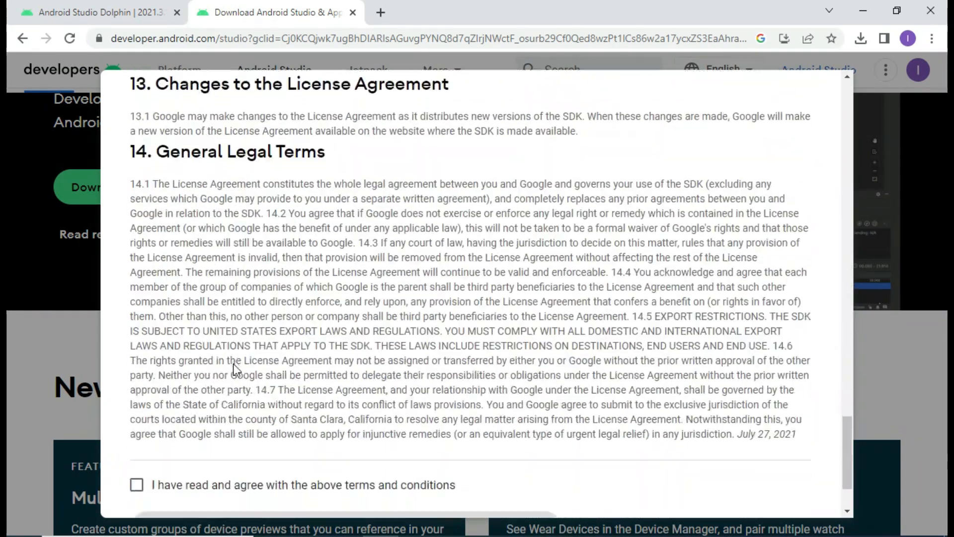
scroll(233, 362, down, 2)
click(136, 388)
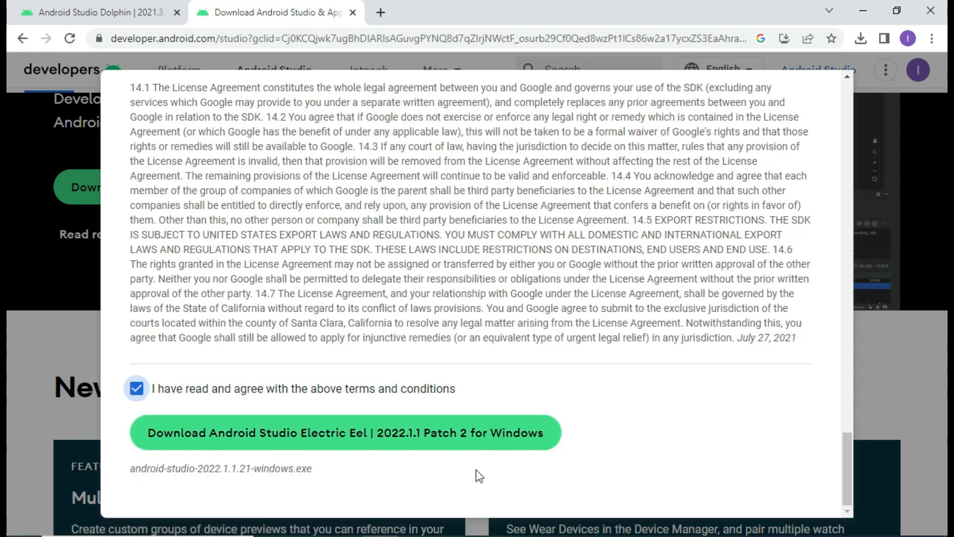
- Close the Windows Settings window that opened by accident
key(super+i)
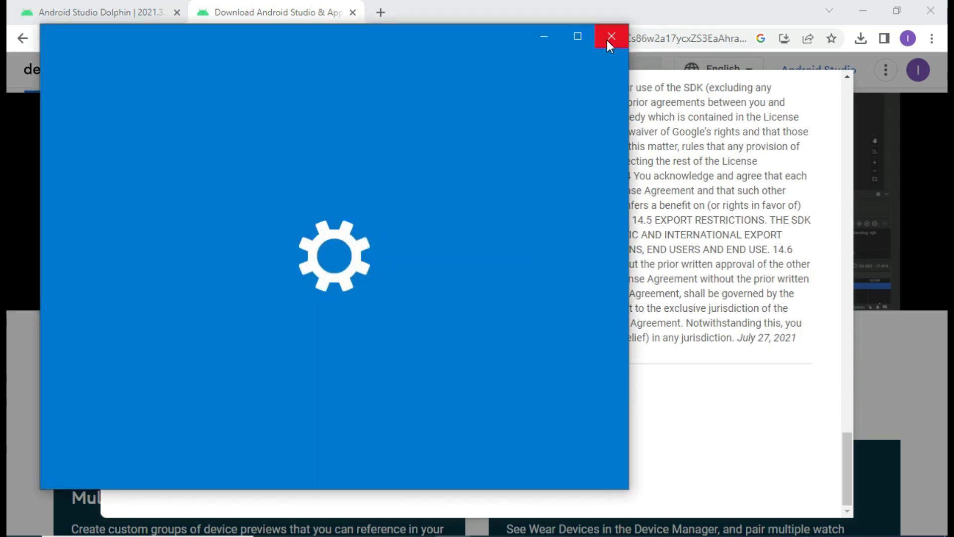
click(611, 36)
click(764, 535)
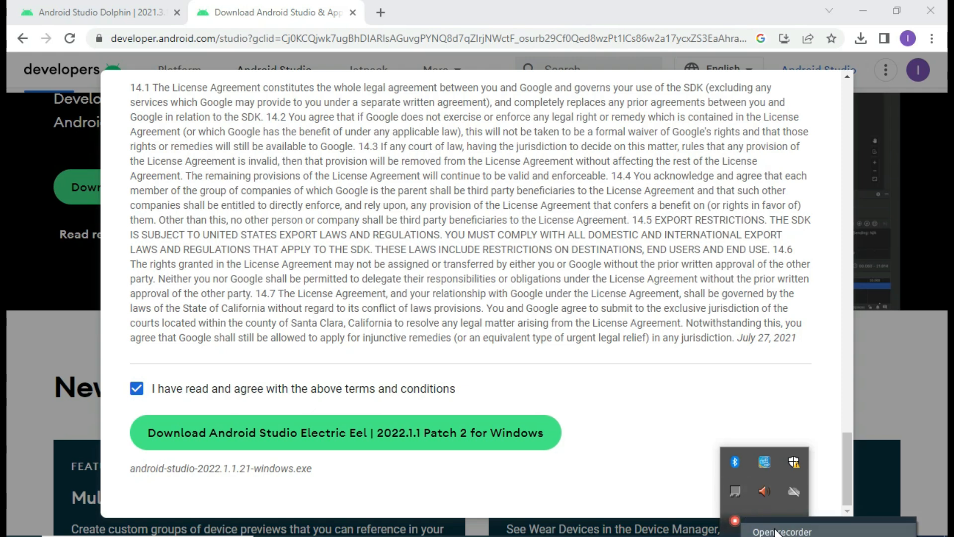
- Switch back to Chrome's Android Studio download archive tab listing older releases
click(745, 509)
click(749, 471)
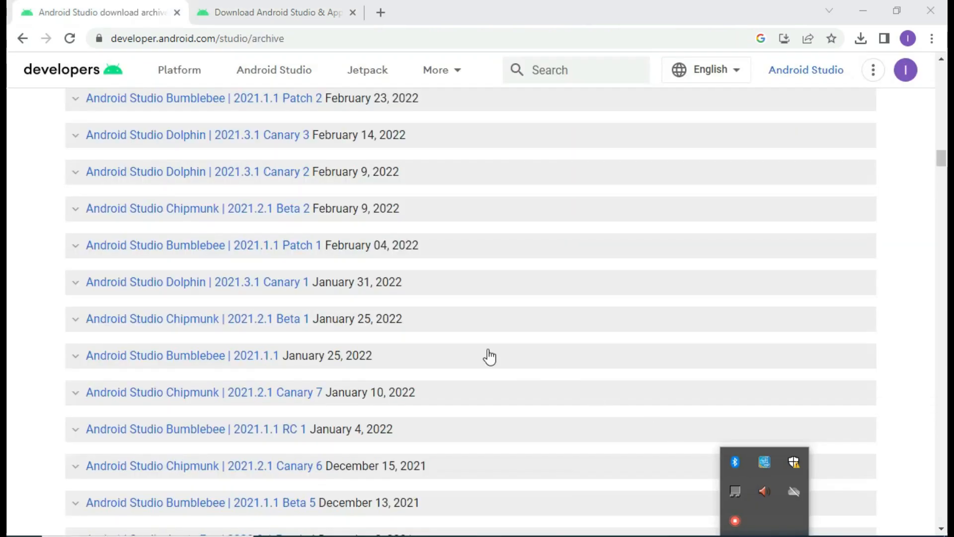
click(8, 310)
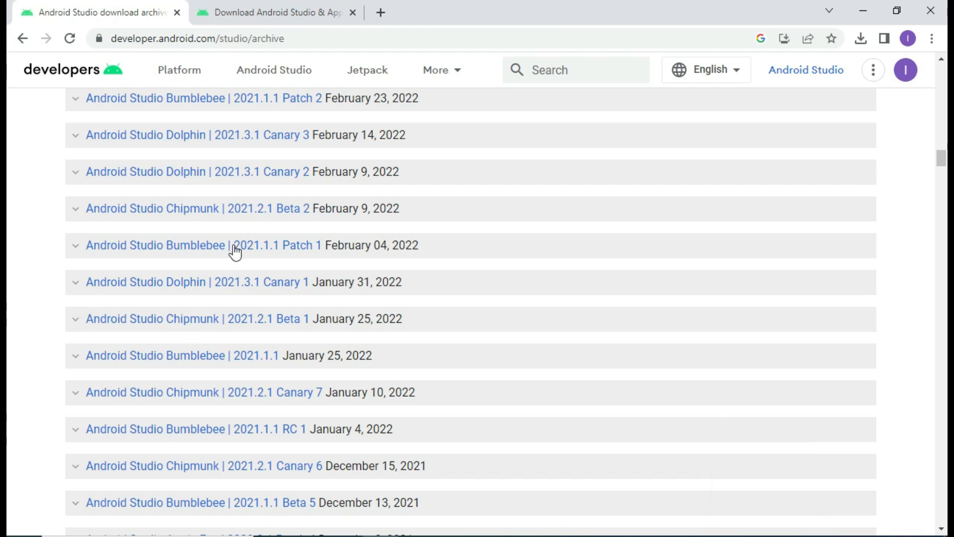
scroll(249, 221, up, 3)
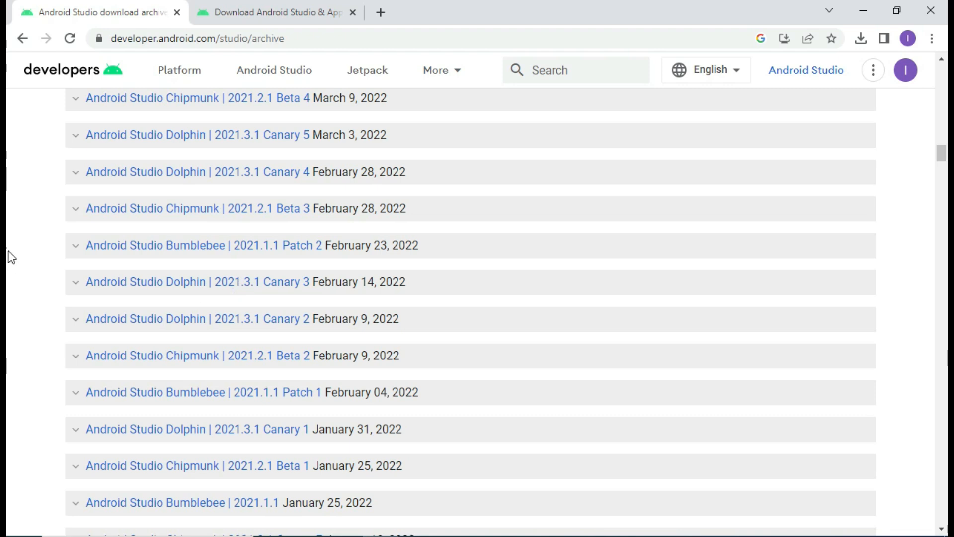
click(292, 4)
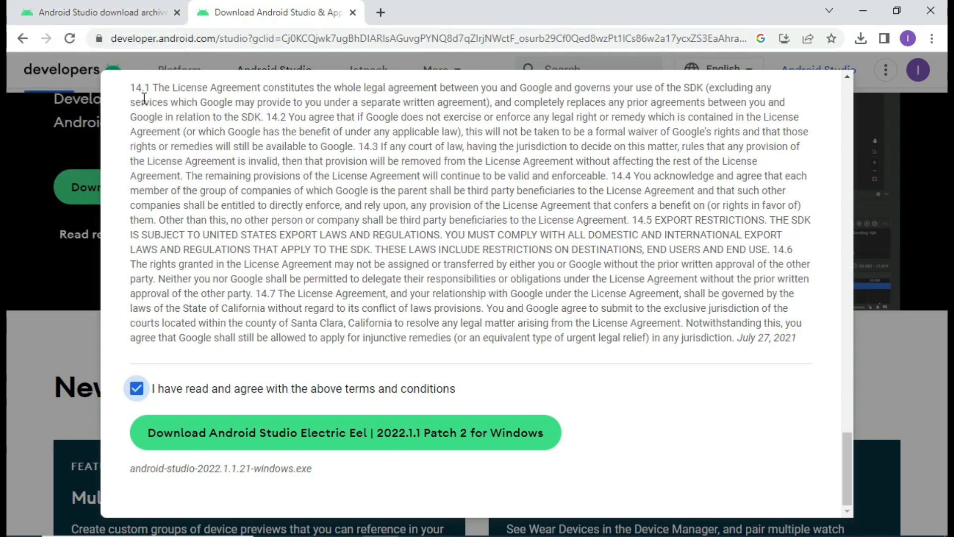
click(81, 10)
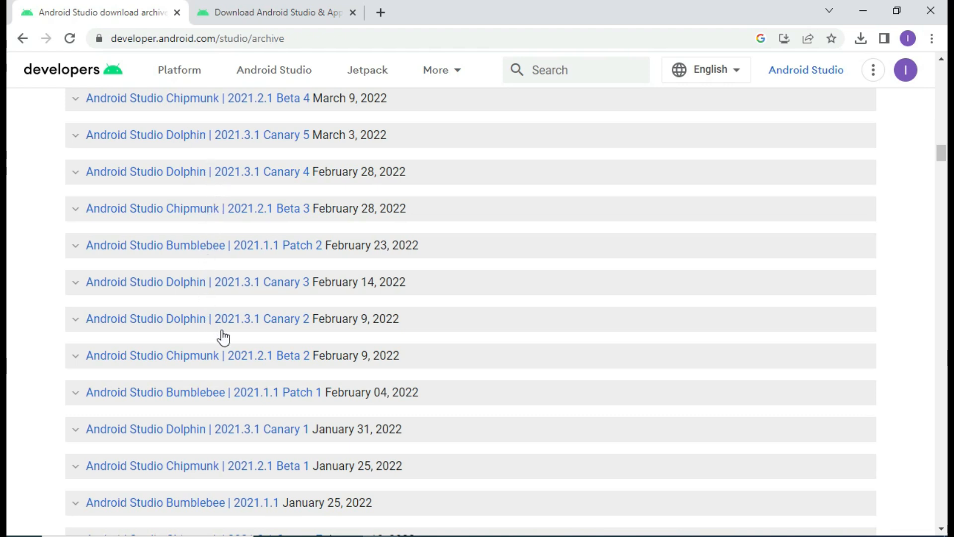
scroll(223, 332, down, 1)
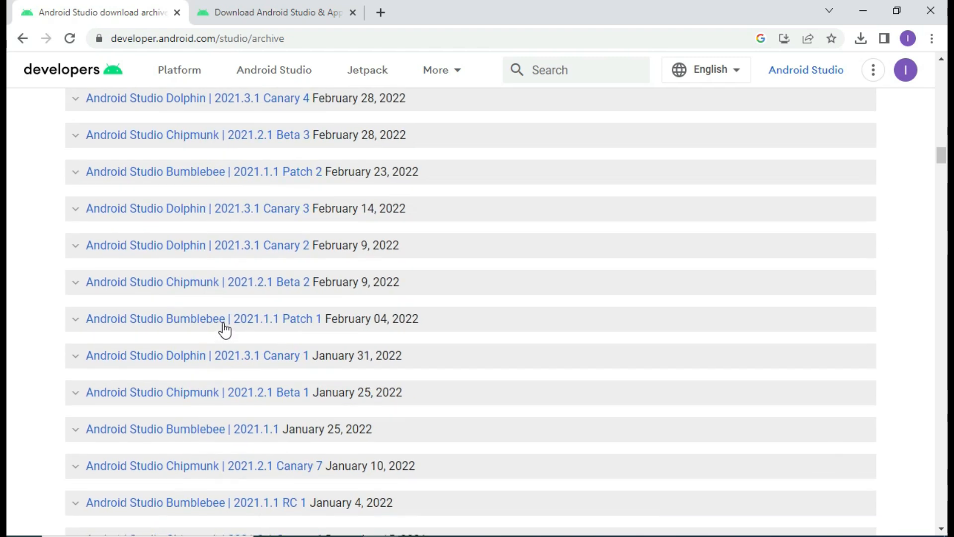
- Scroll the archive list to bring the Android Studio Dolphin | 2021.3.1 Patch 1 entry into view
scroll(225, 330, down, 3)
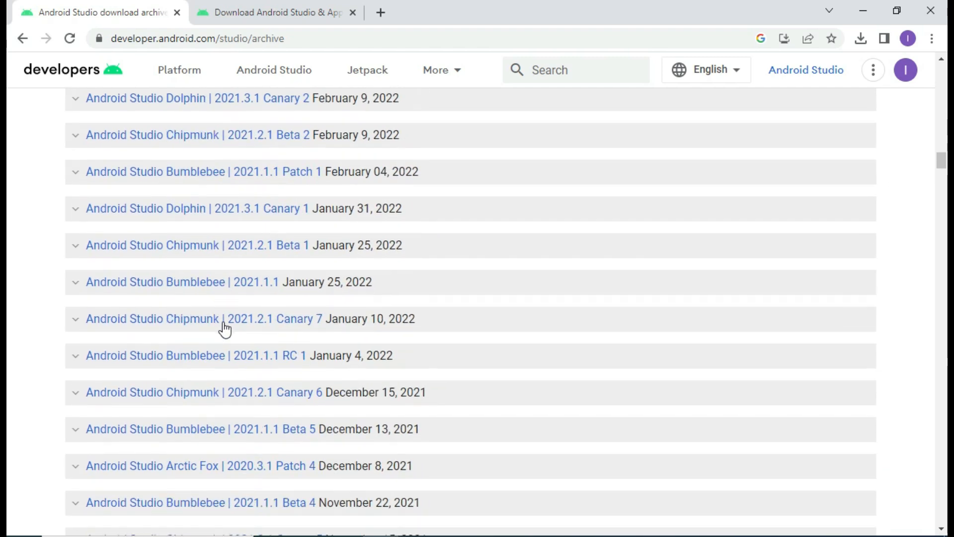
scroll(224, 329, down, 5)
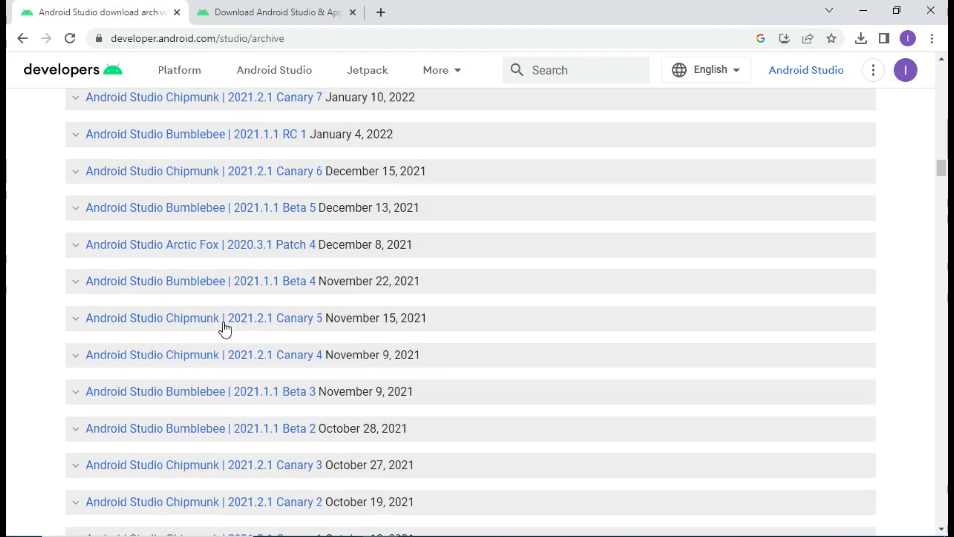
scroll(223, 327, down, 3)
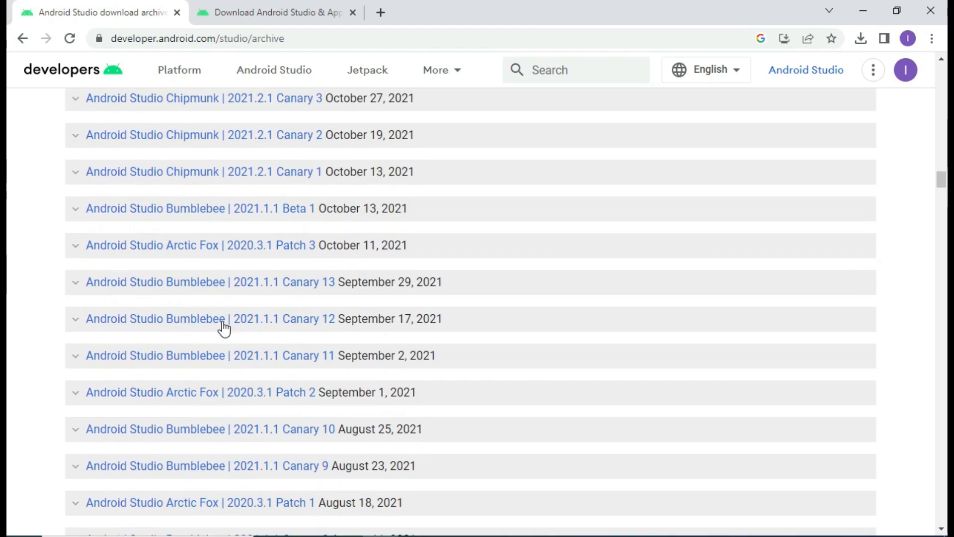
scroll(222, 325, up, 8)
scroll(220, 322, up, 12)
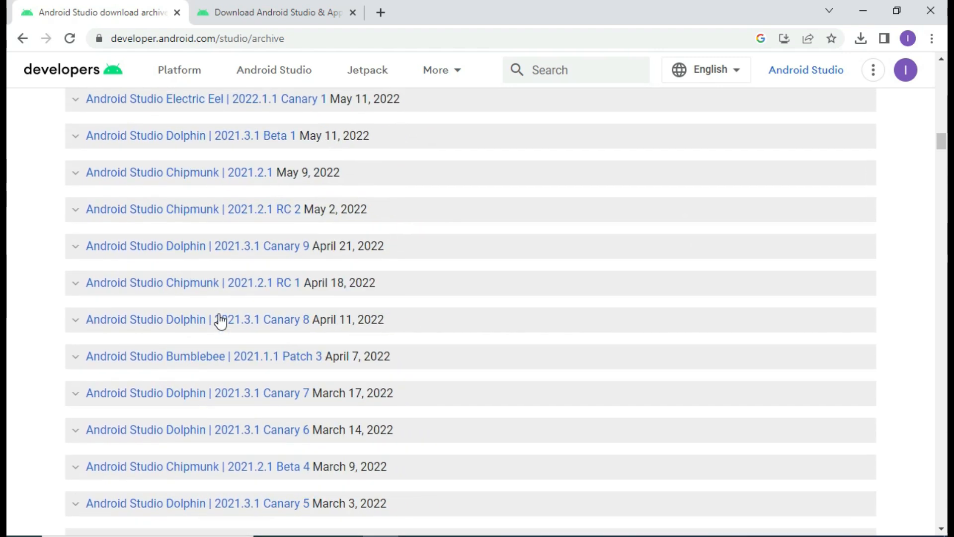
scroll(220, 321, up, 10)
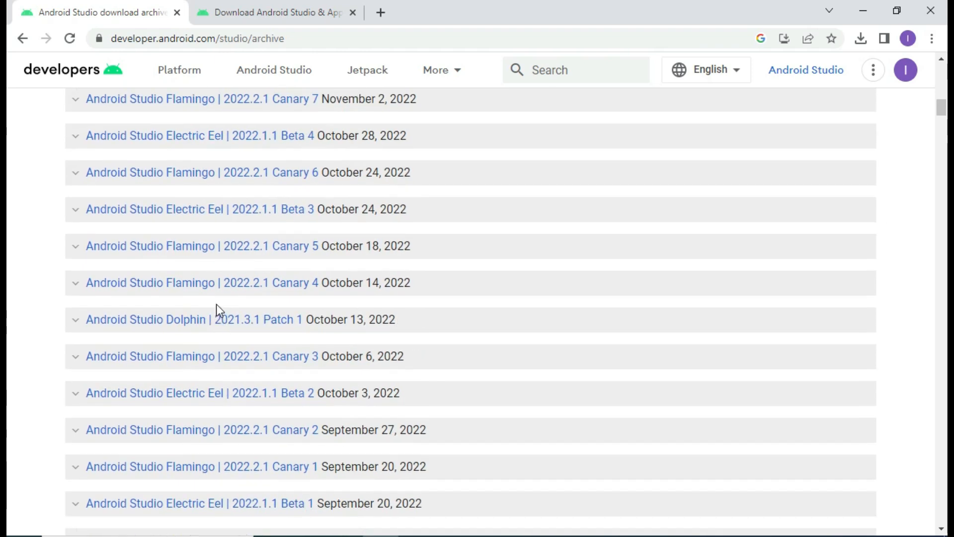
scroll(217, 309, up, 3)
scroll(216, 309, up, 4)
scroll(216, 309, down, 4)
scroll(216, 308, down, 3)
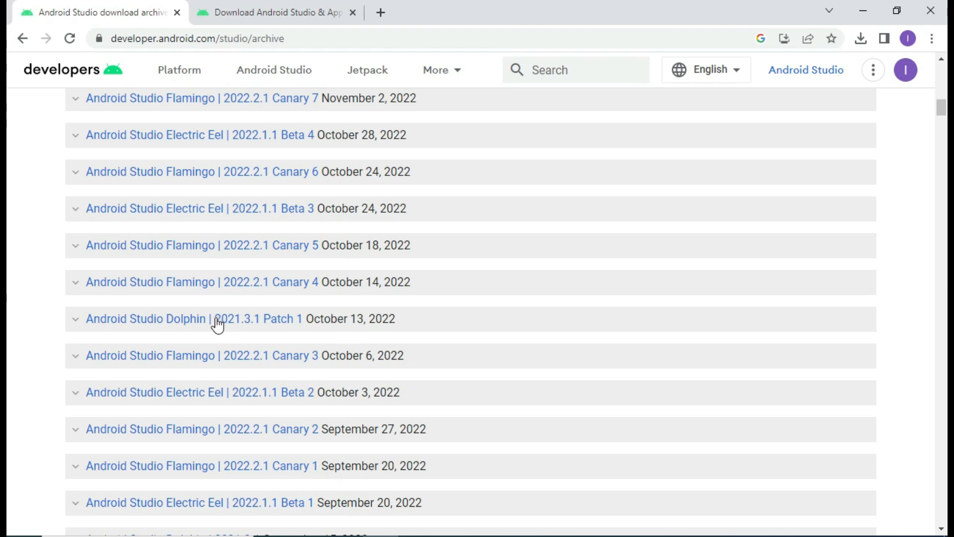
scroll(217, 324, down, 3)
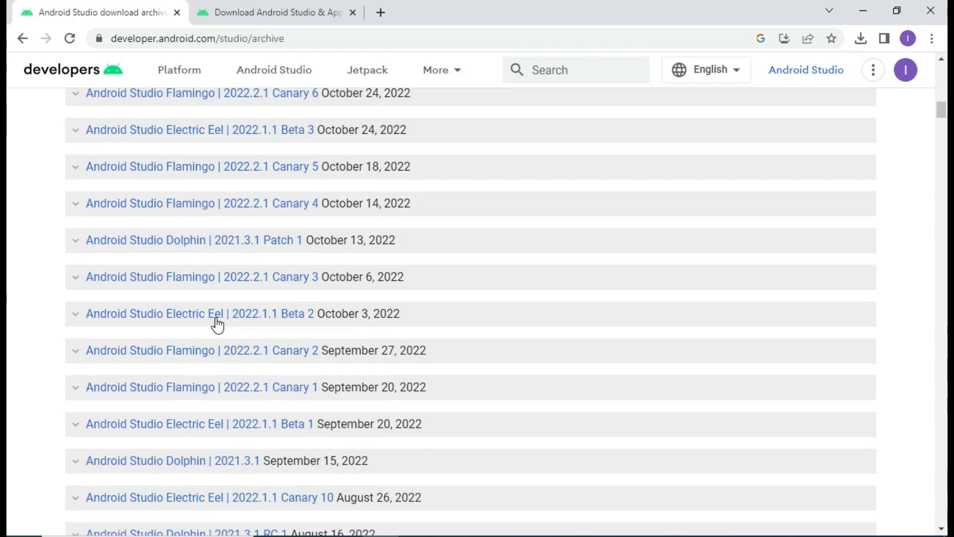
scroll(218, 324, down, 2)
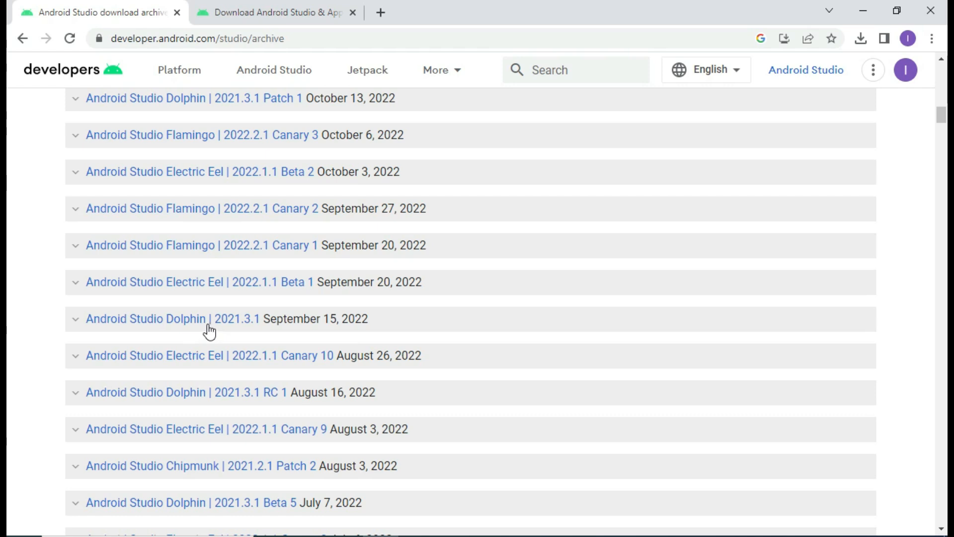
scroll(210, 330, up, 1)
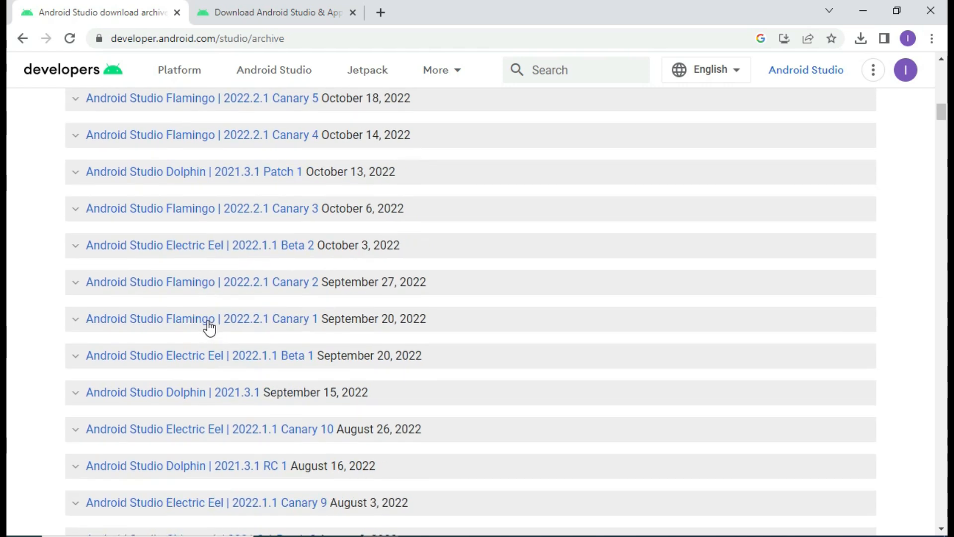
scroll(209, 328, up, 1)
scroll(209, 325, down, 2)
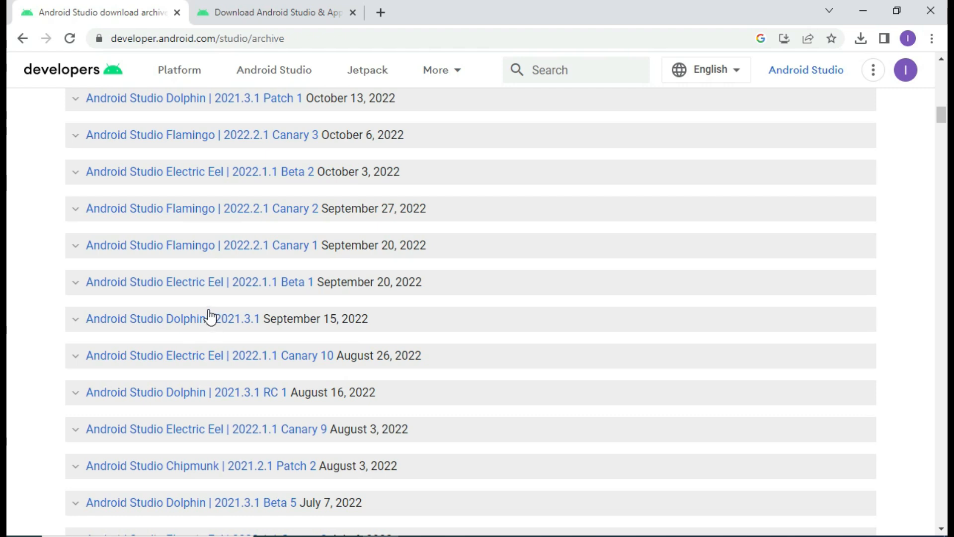
scroll(209, 292, up, 2)
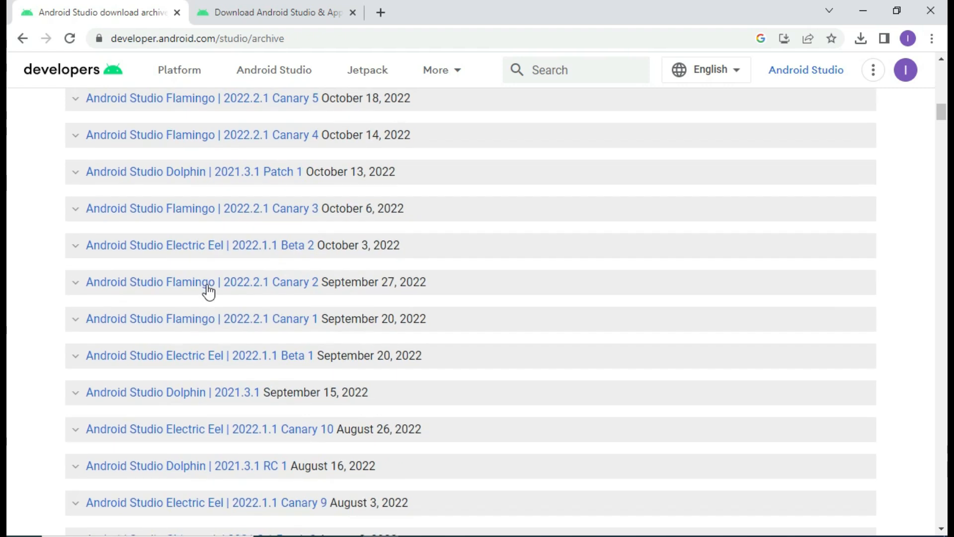
- Expand Dolphin 2021.3.1 Patch 1 and download the Windows 64-bit android-studio-2021.3.1.17-windows.exe
click(197, 176)
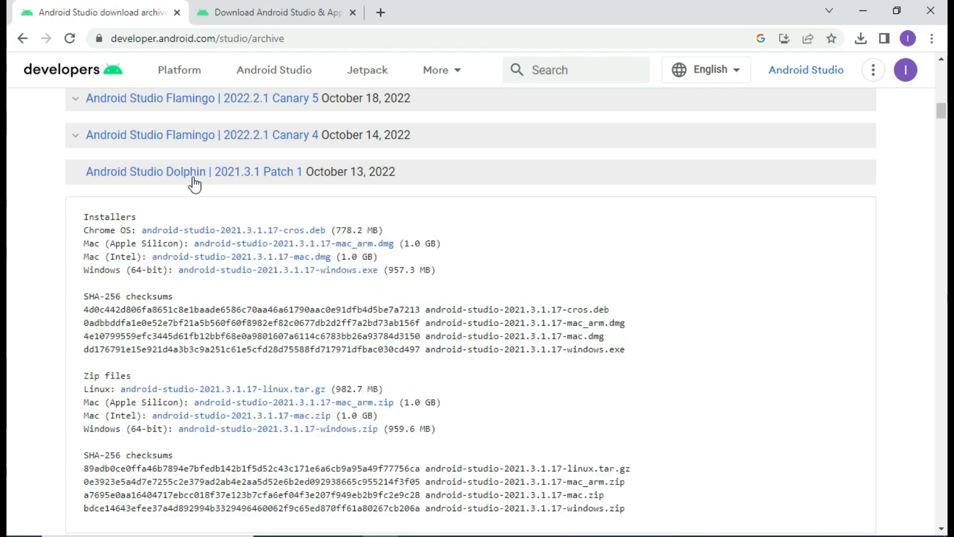
click(214, 270)
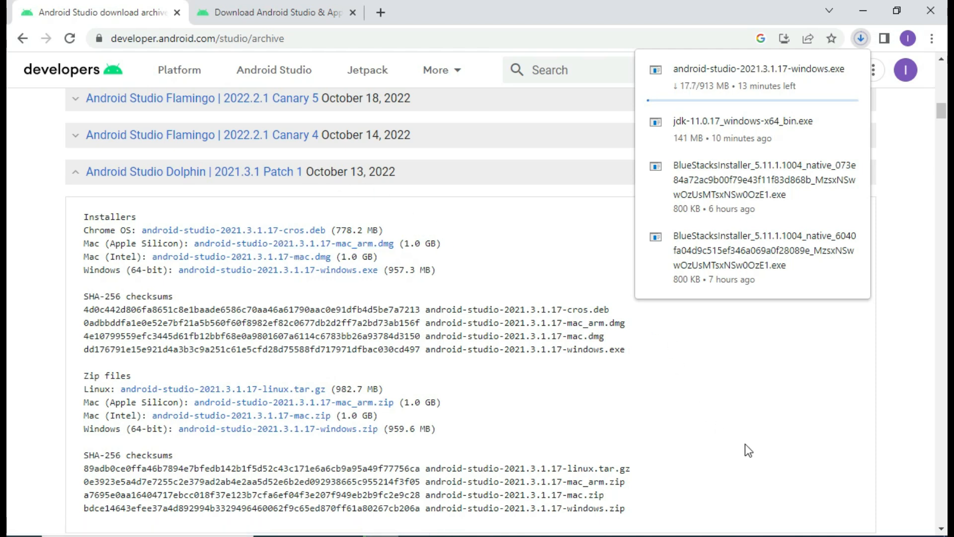
click(764, 535)
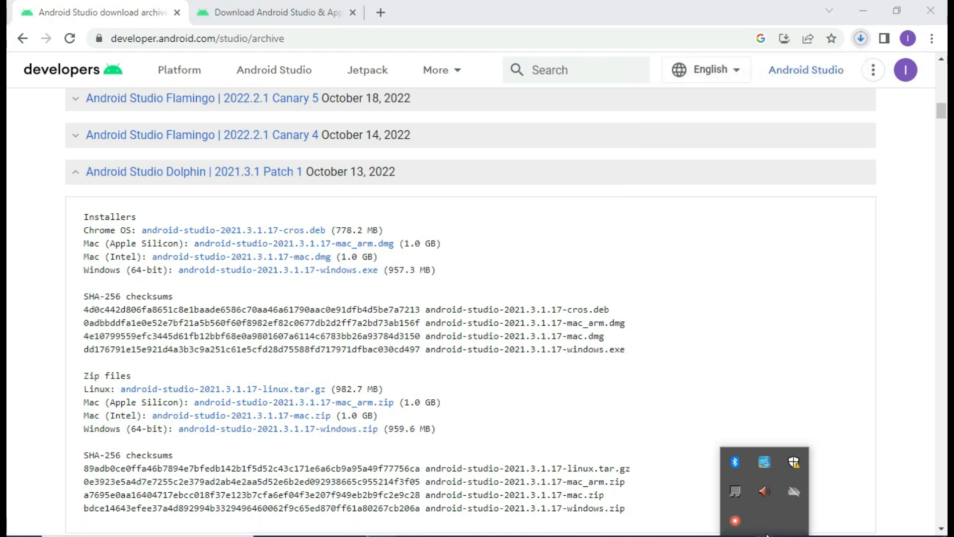
right_click(737, 518)
click(769, 532)
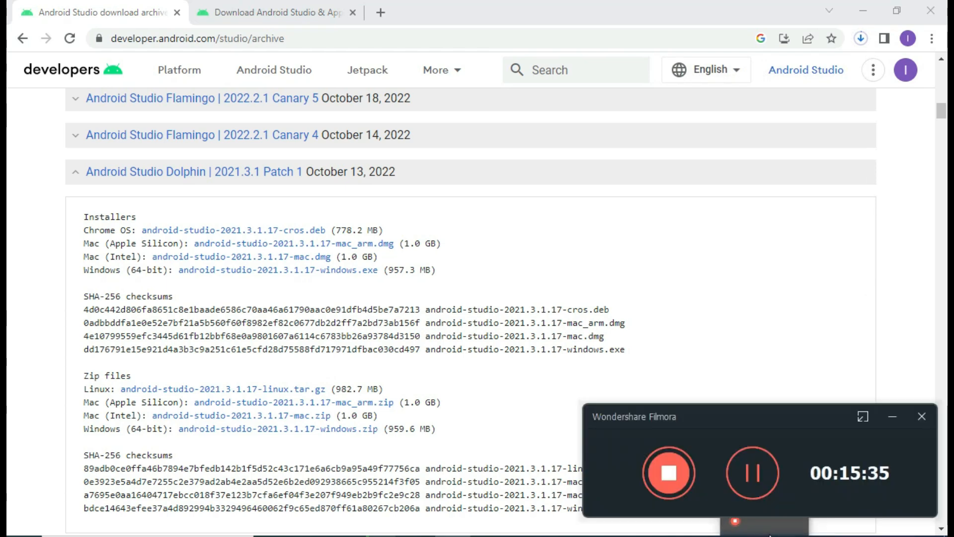
click(755, 473)
click(755, 472)
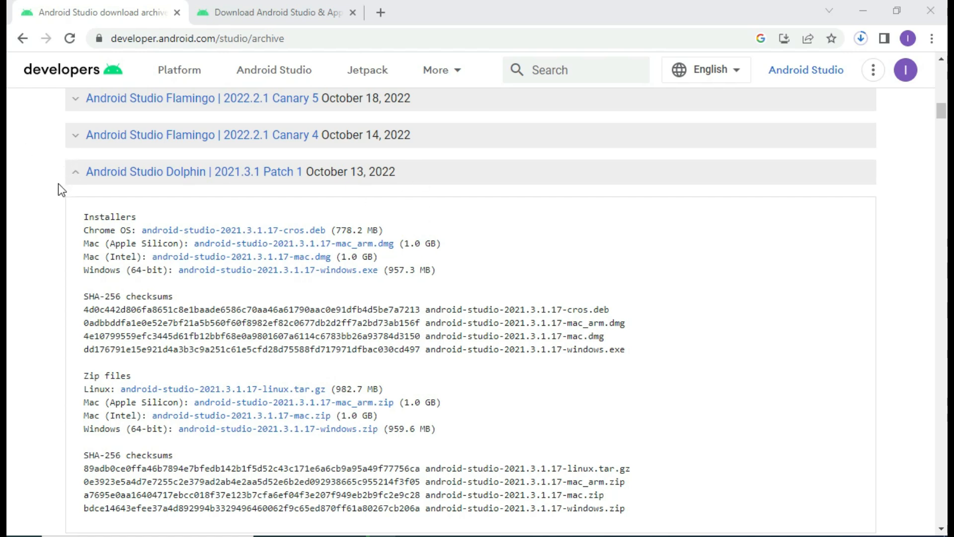
scroll(58, 183, up, 15)
scroll(58, 184, up, 8)
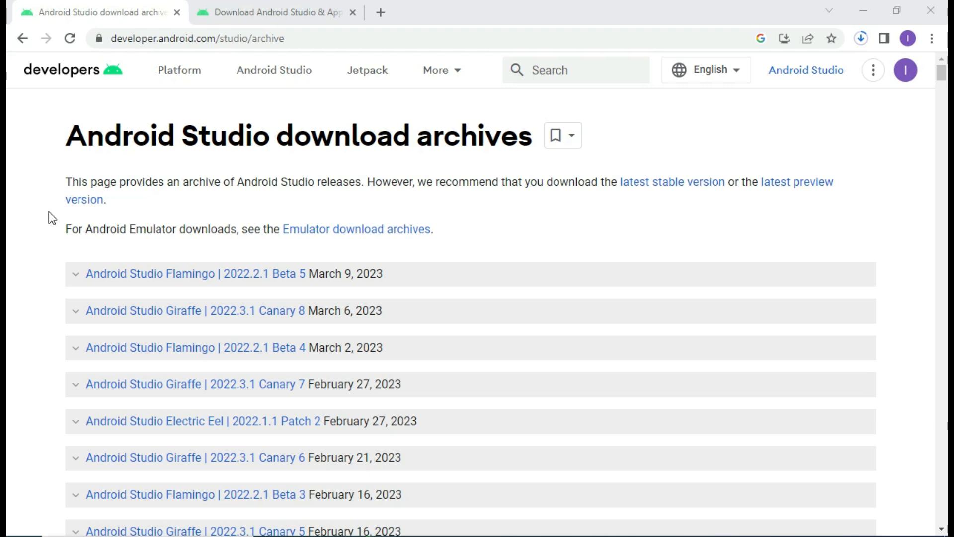
- Leave the license terms and show the Android Studio download archive listing releases
scroll(49, 212, down, 3)
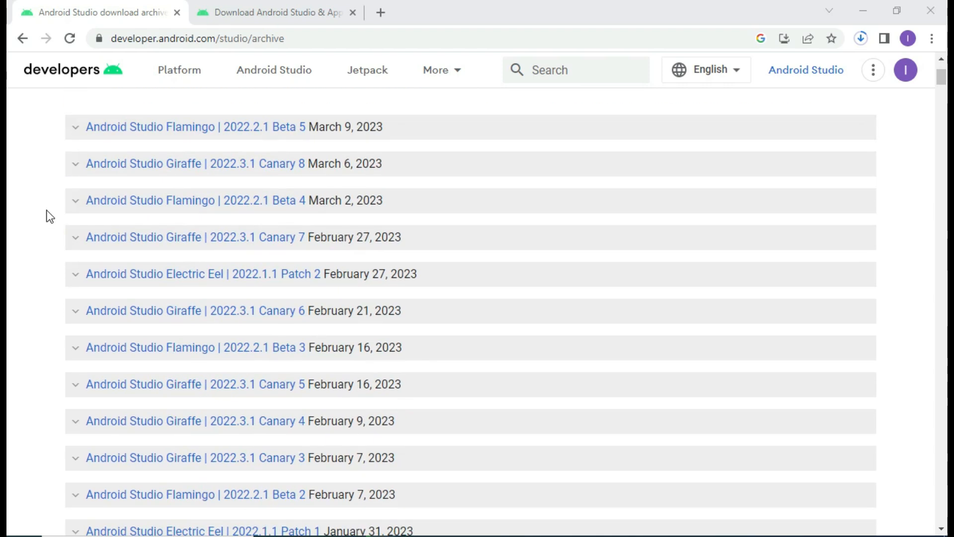
click(314, 6)
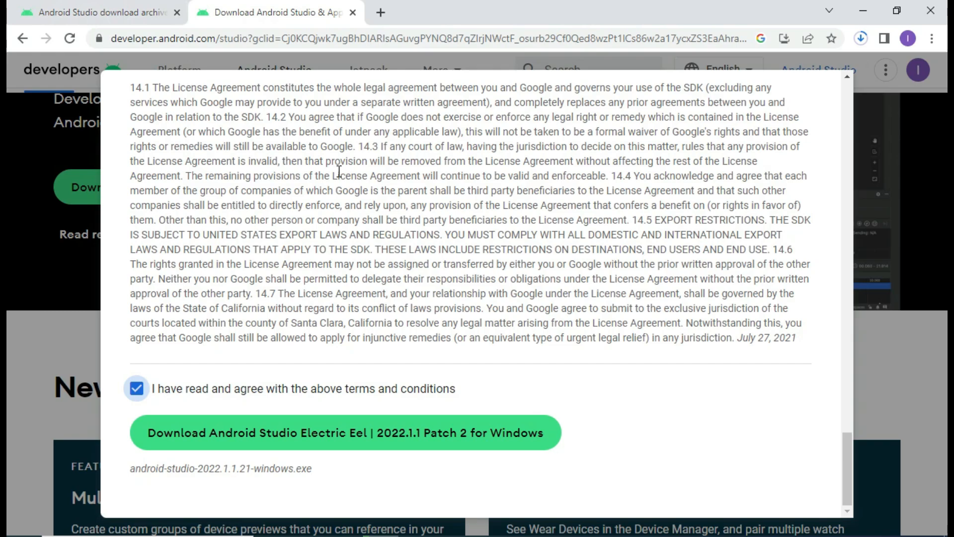
scroll(537, 299, up, 10)
scroll(537, 300, up, 12)
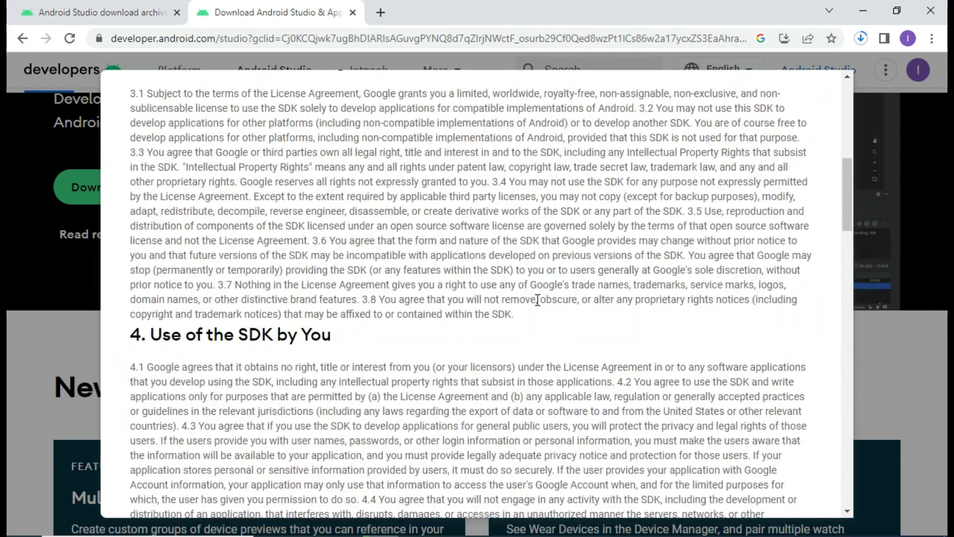
scroll(537, 300, up, 8)
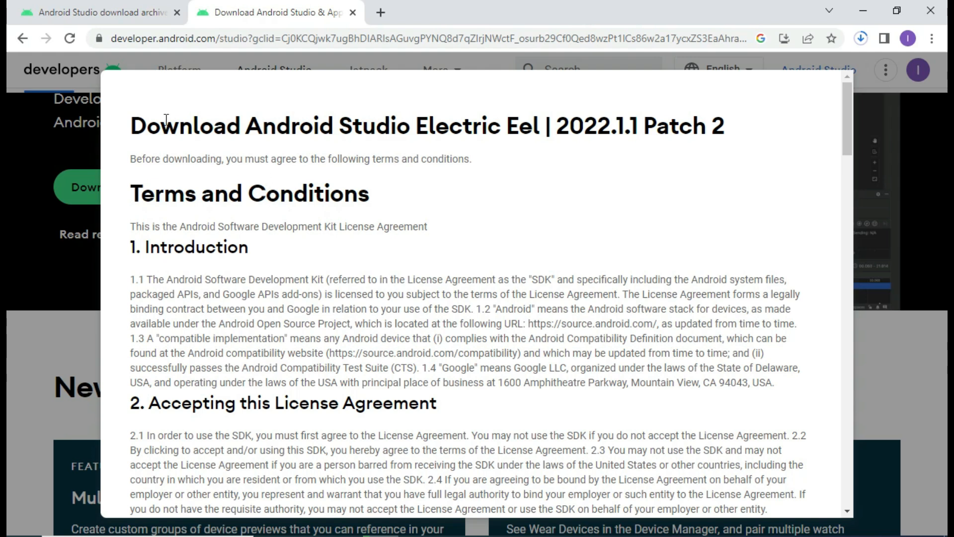
click(104, 5)
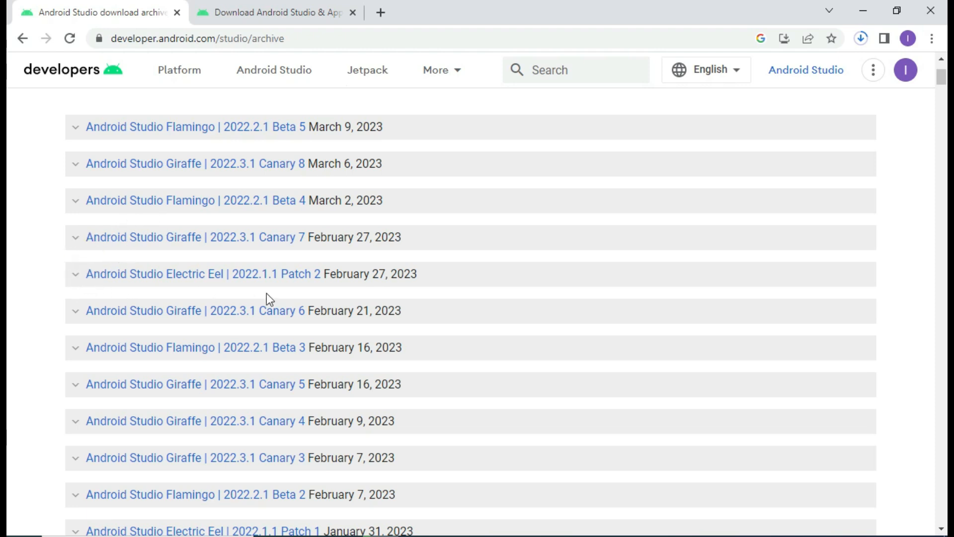
- Close the stray Windows location settings window and review the Electric Eel Patch 2 and archive tabs
click(740, 536)
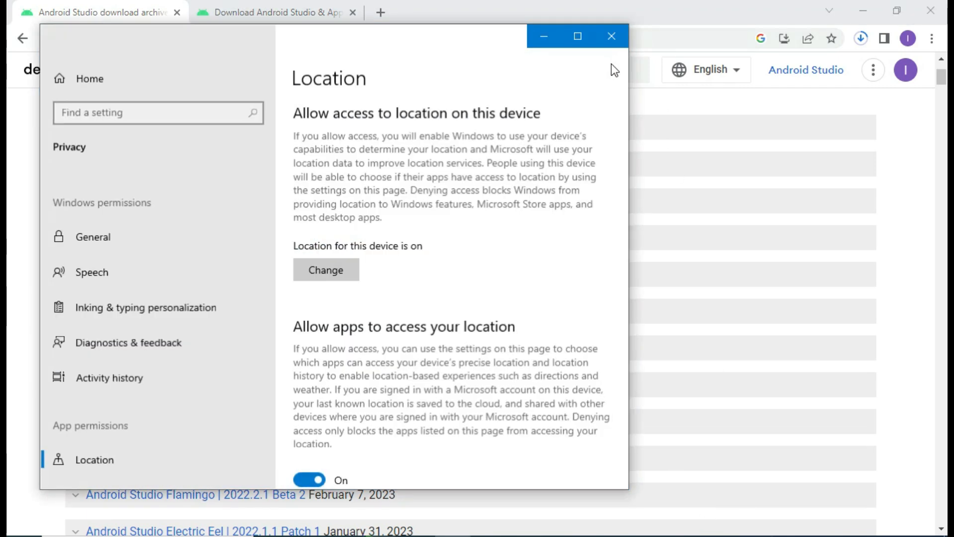
click(608, 37)
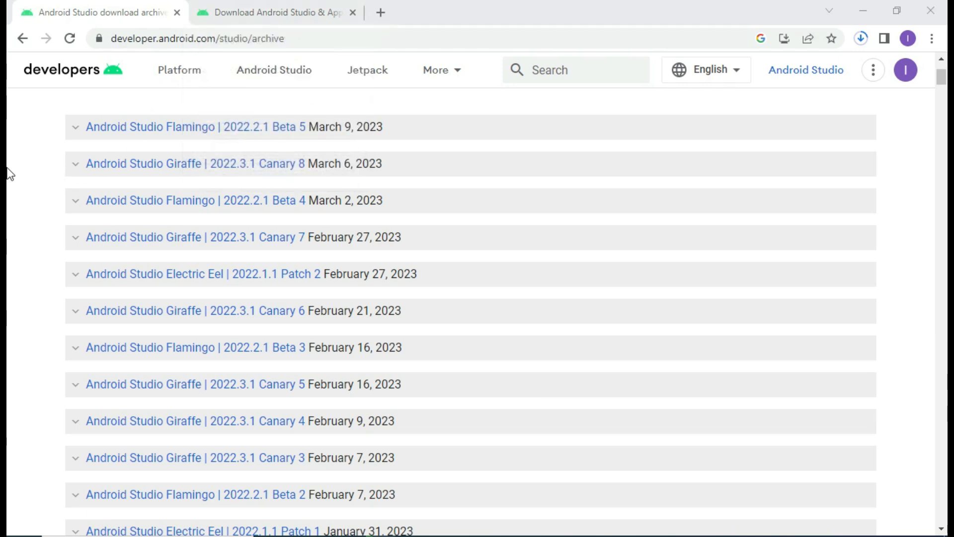
click(764, 536)
click(763, 536)
click(271, 2)
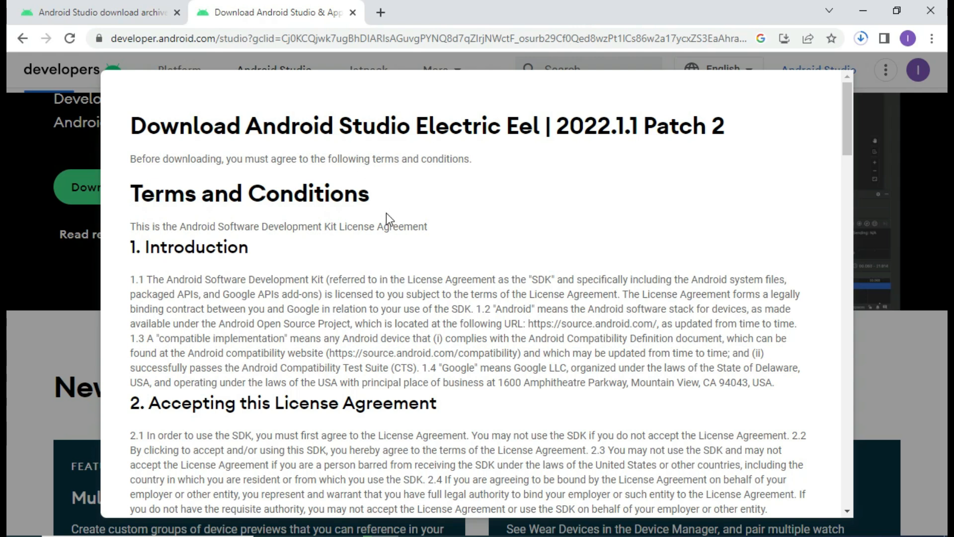
click(88, 1)
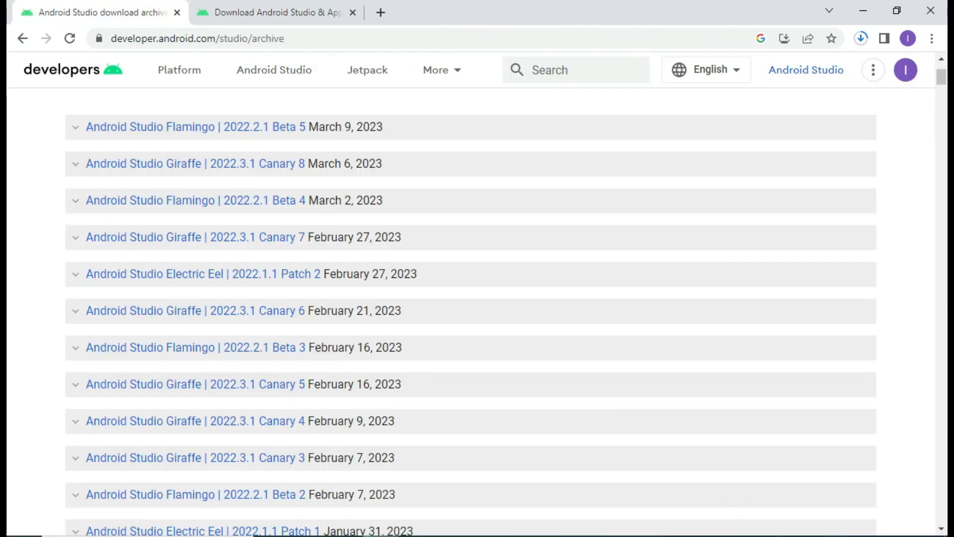
- Pause the screen recording from its system tray icon
click(764, 535)
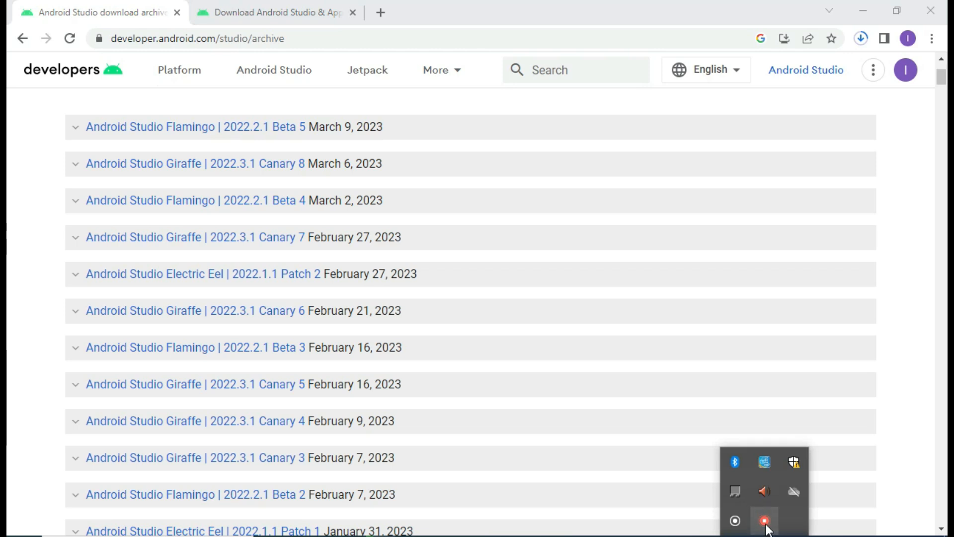
right_click(765, 528)
click(789, 489)
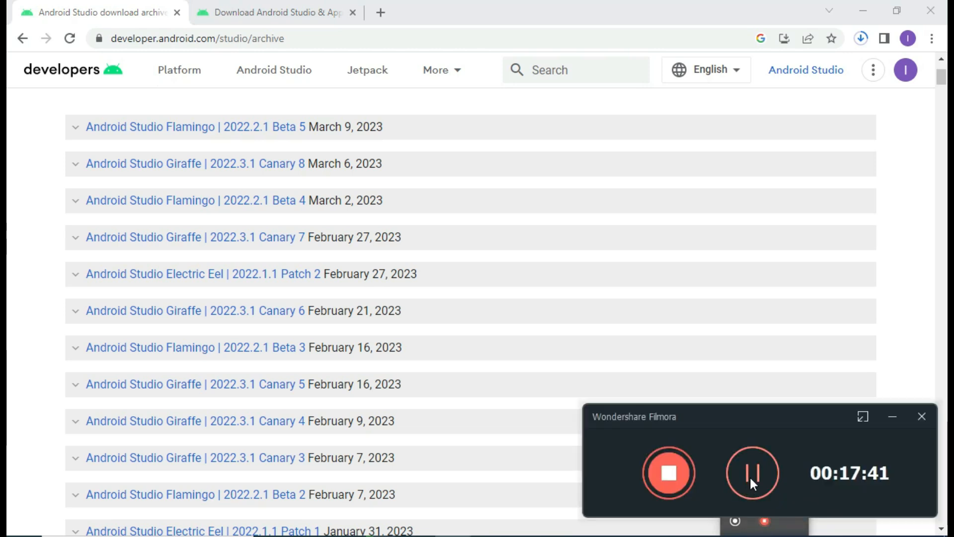
click(751, 478)
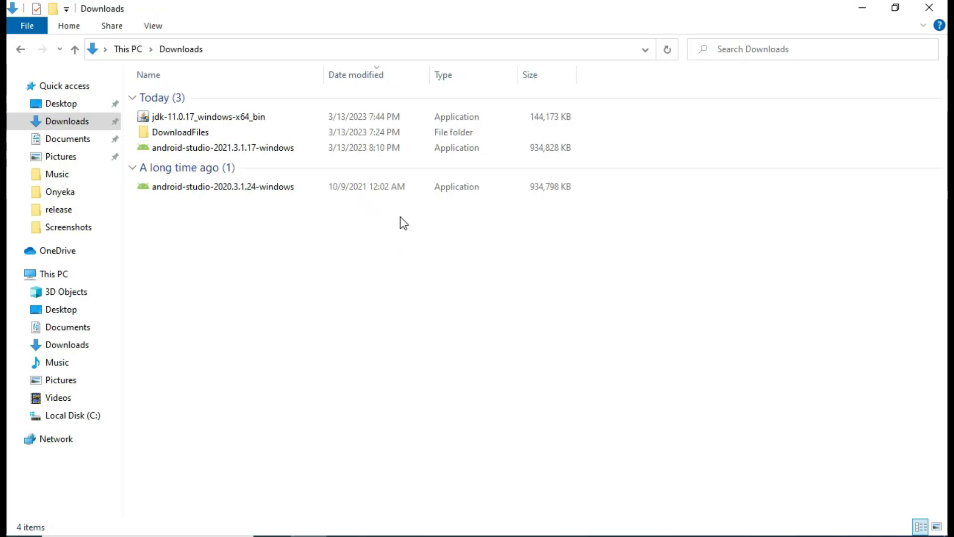
- Launch android-studio-2021.3.1.17-windows from the Downloads folder
click(328, 148)
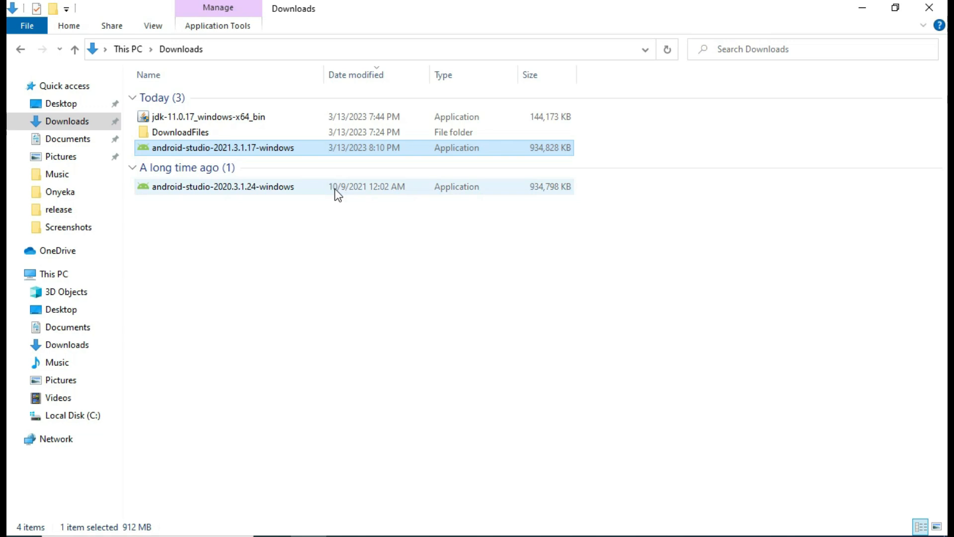
click(344, 225)
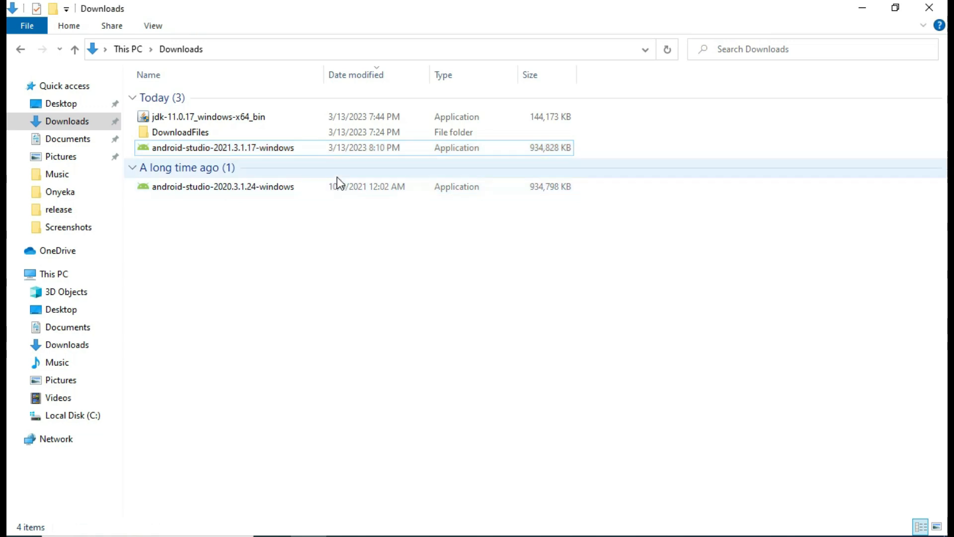
double_click(288, 147)
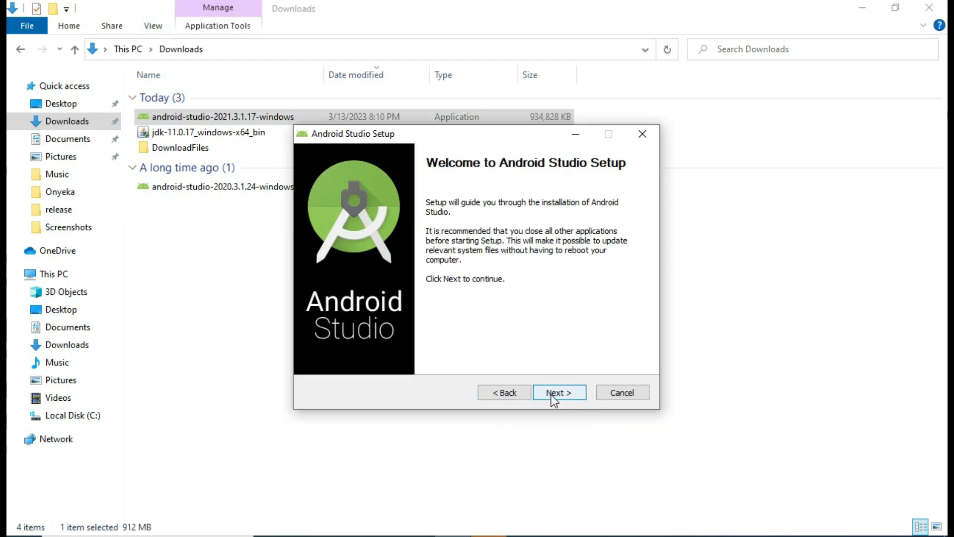
- Install Android Studio with default components to C:\Program Files\Android\Android Studio, then finish setup
click(555, 400)
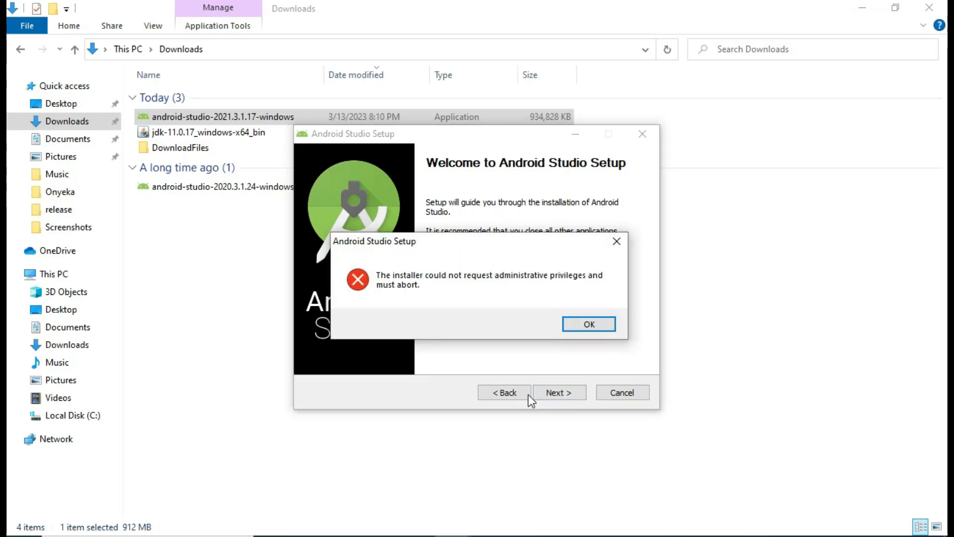
click(599, 323)
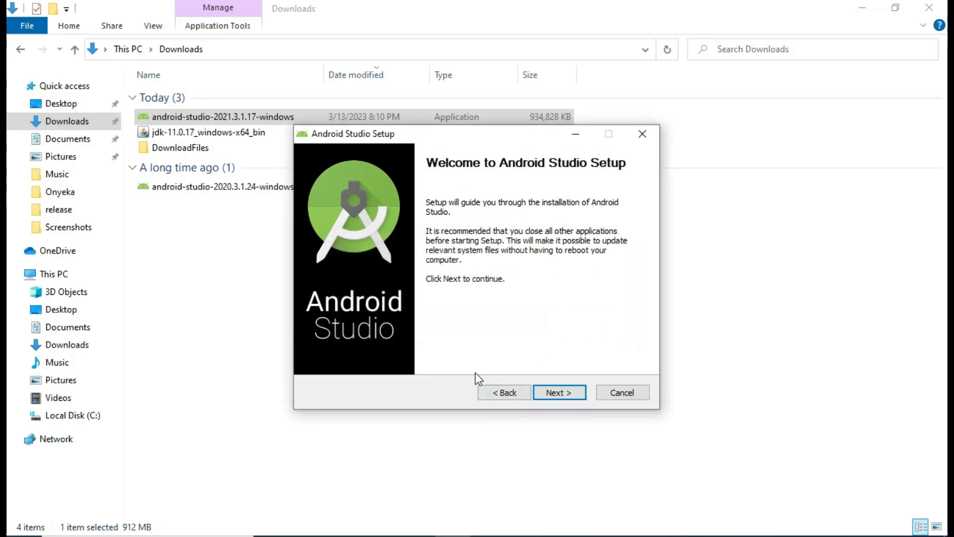
click(561, 391)
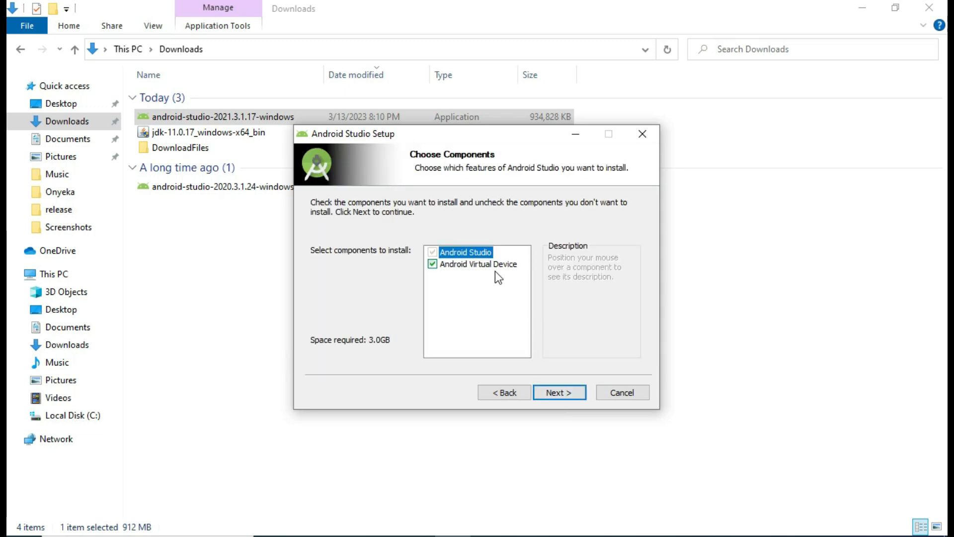
click(559, 393)
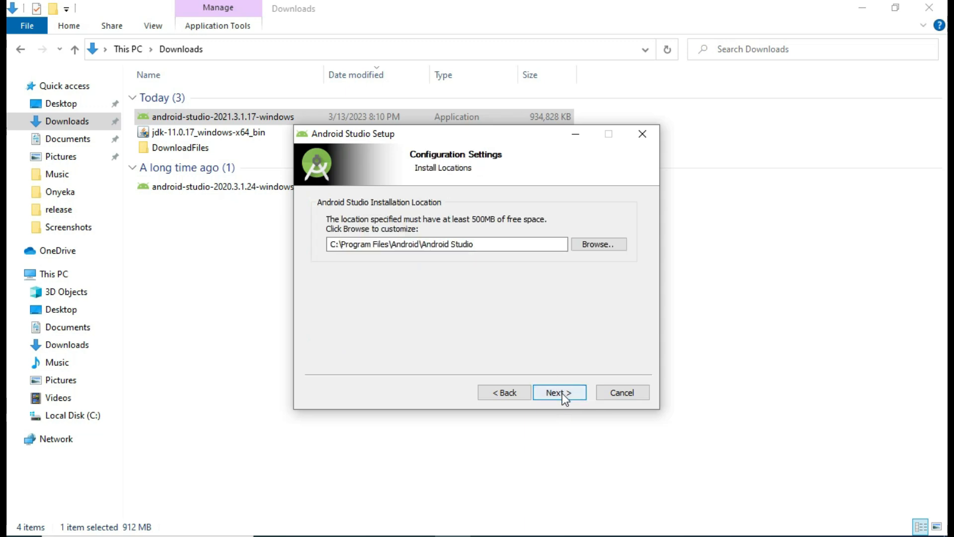
click(562, 393)
click(562, 393)
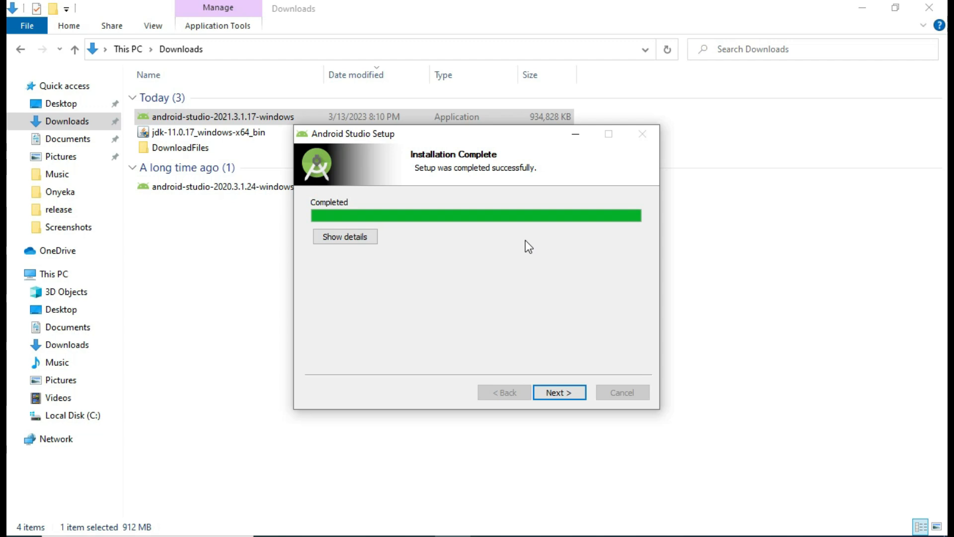
click(563, 394)
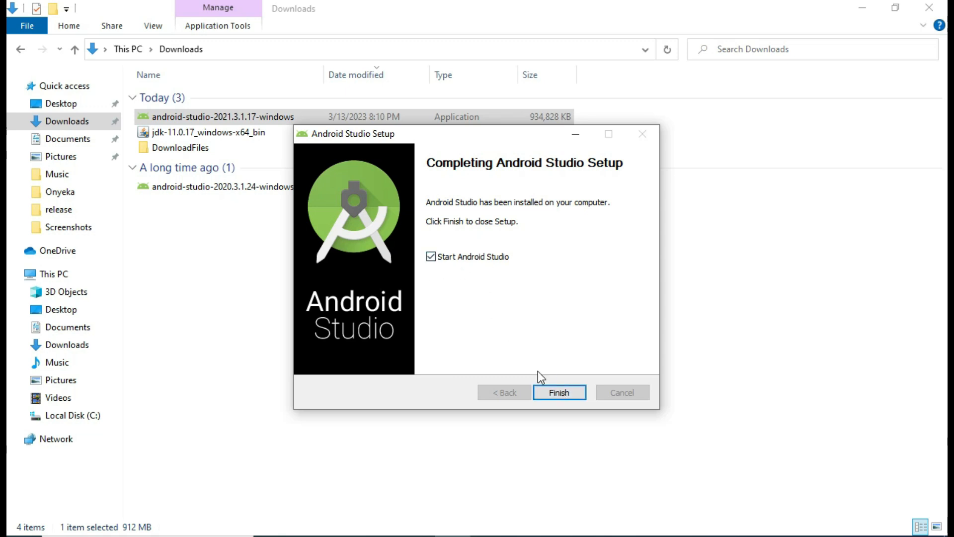
click(561, 395)
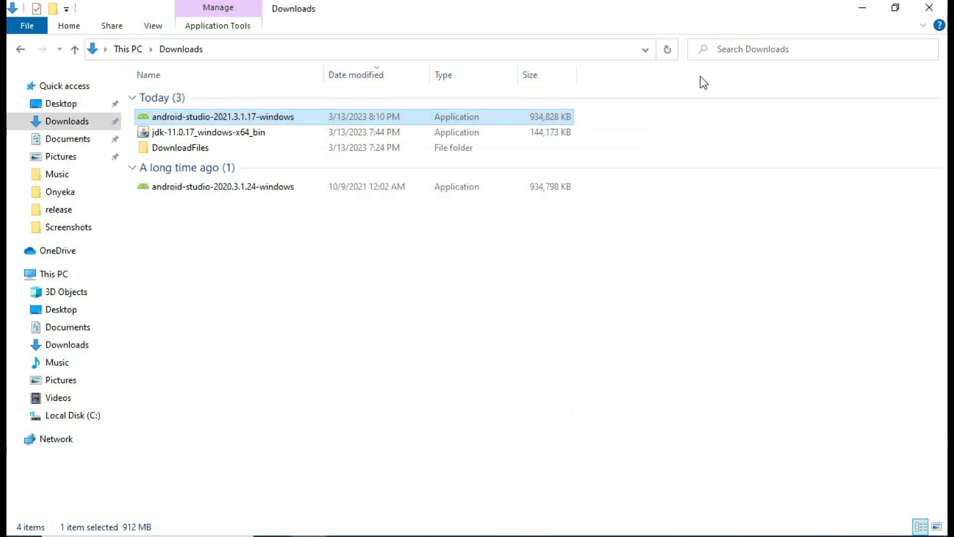
- Start Android Studio without importing settings and decline sending usage statistics
click(49, 104)
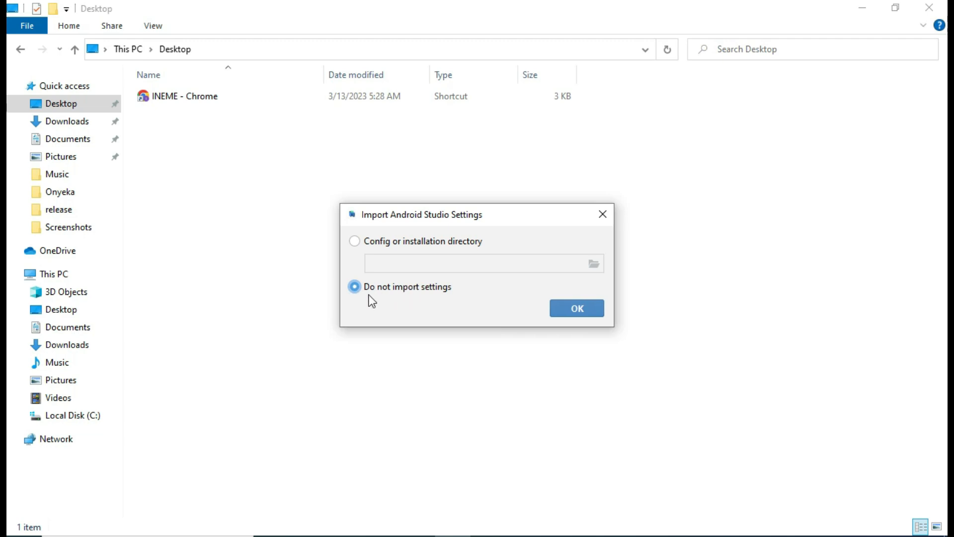
click(579, 312)
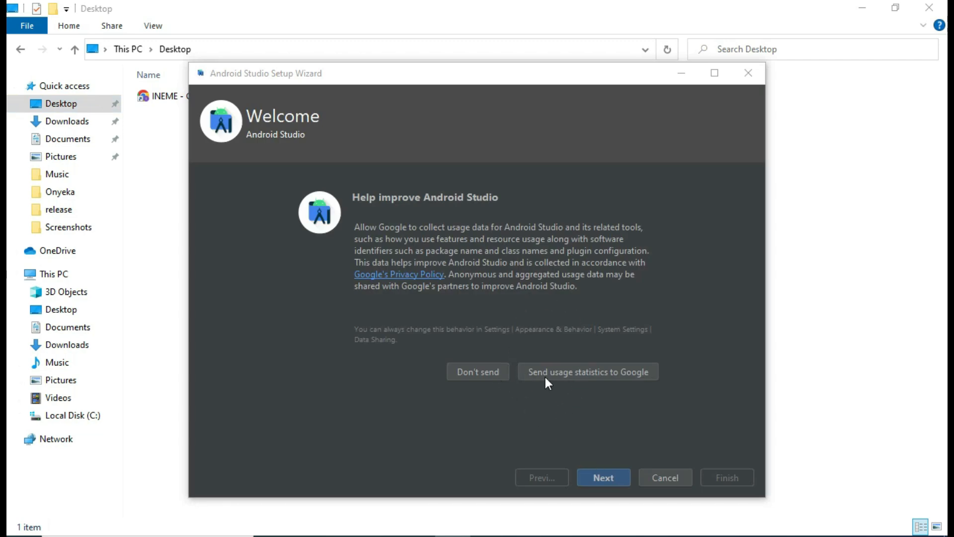
click(480, 373)
- Choose the Standard install type and the Light theme in the setup wizard
click(597, 478)
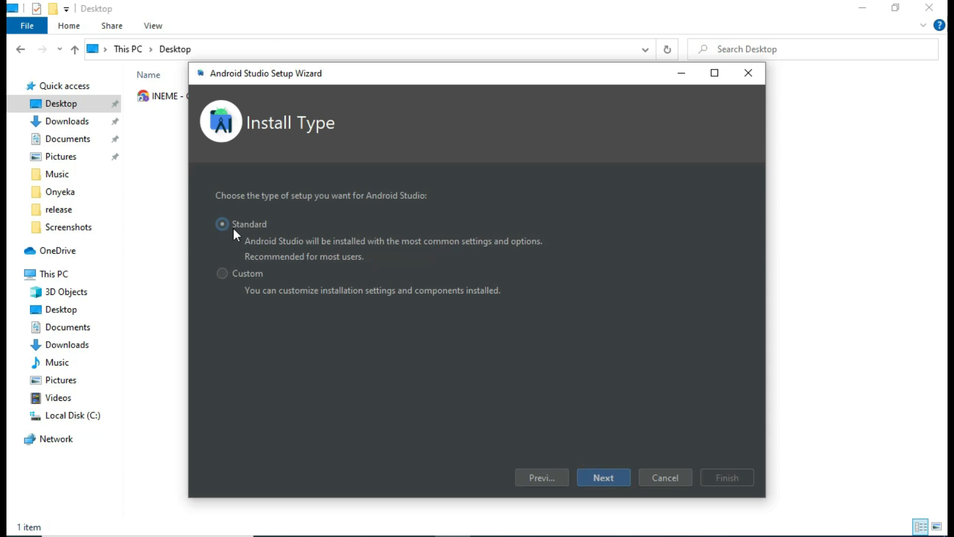
click(600, 476)
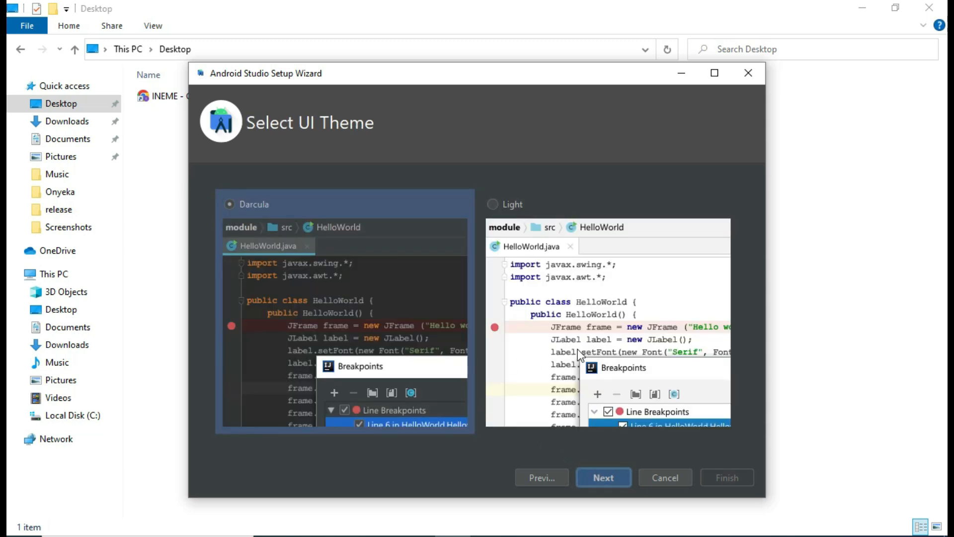
click(575, 336)
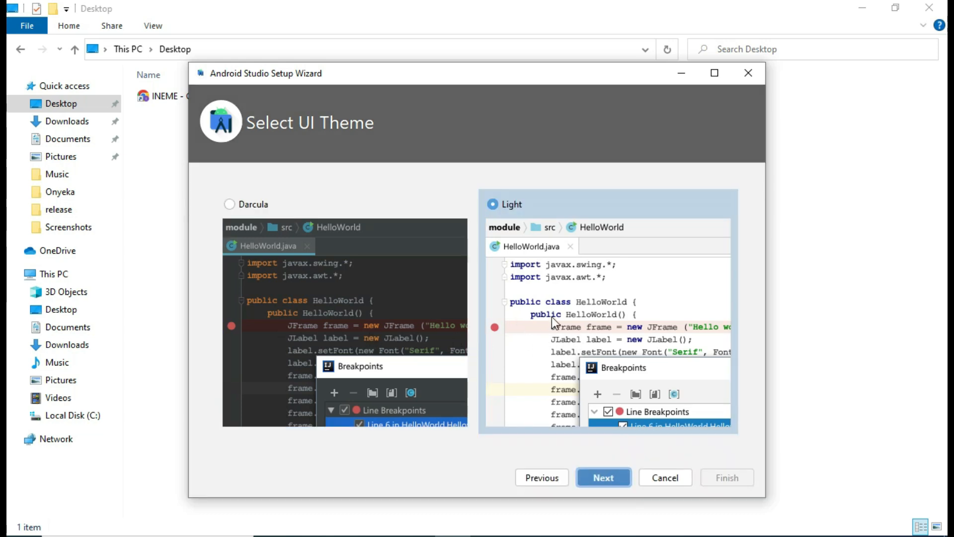
click(604, 478)
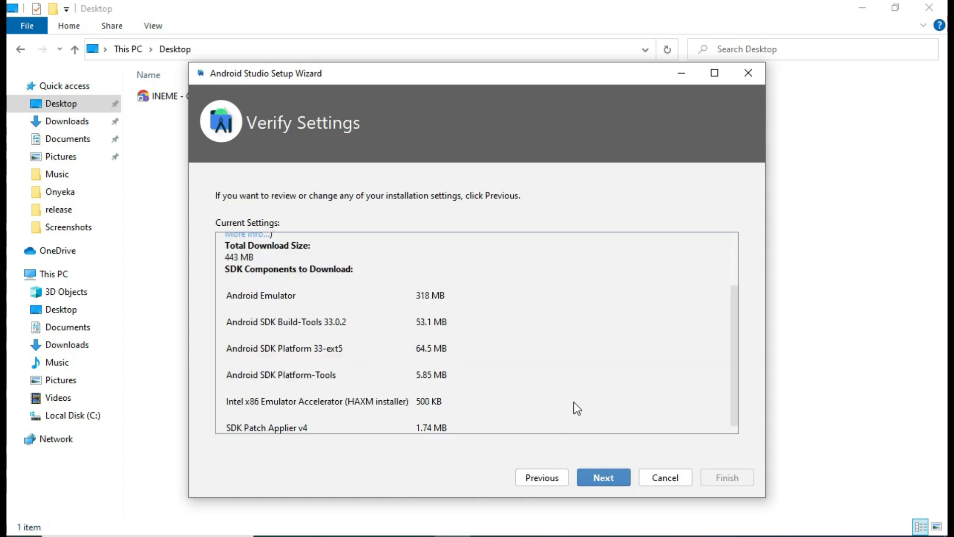
- Scroll through the Verify Settings list of SDK components in the 443 MB download
scroll(398, 346, up, 3)
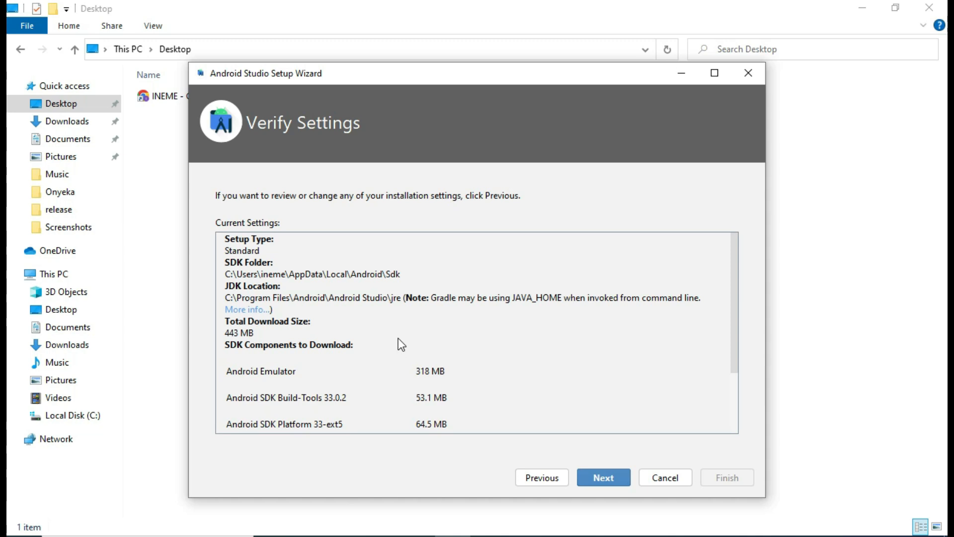
scroll(387, 307, down, 3)
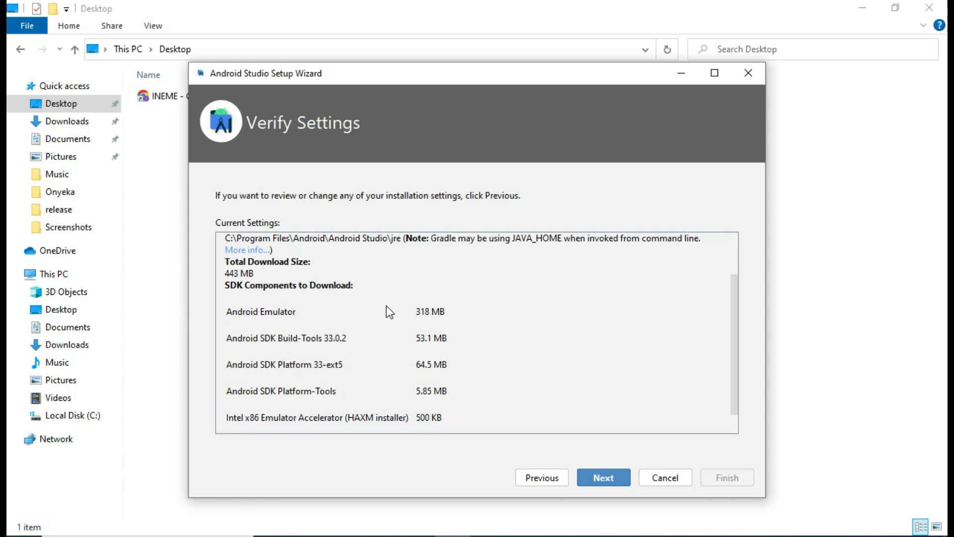
scroll(388, 307, up, 3)
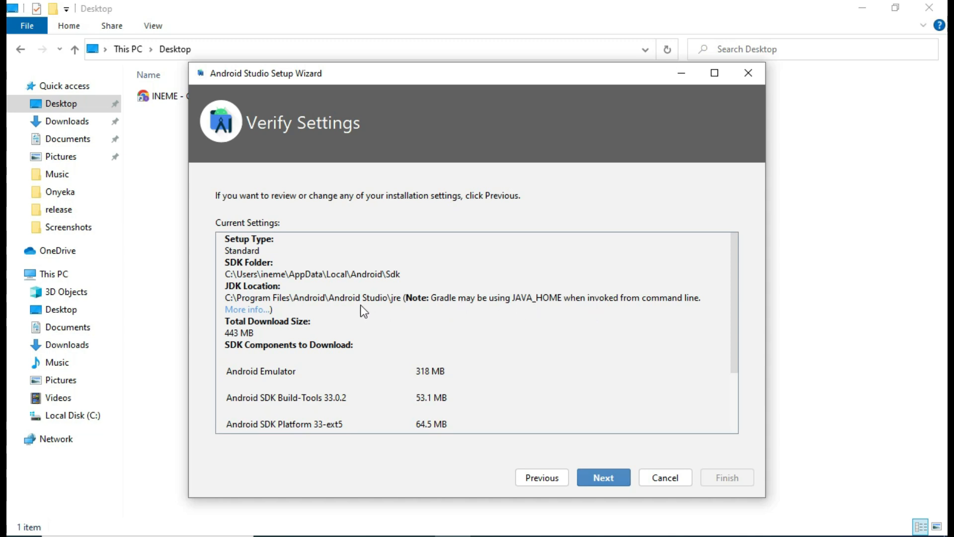
scroll(421, 393, down, 2)
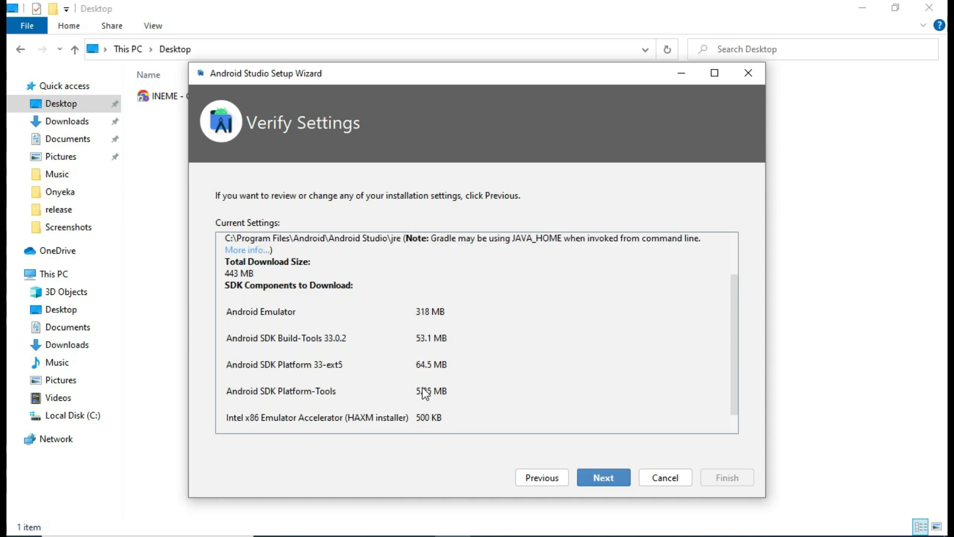
scroll(423, 389, down, 1)
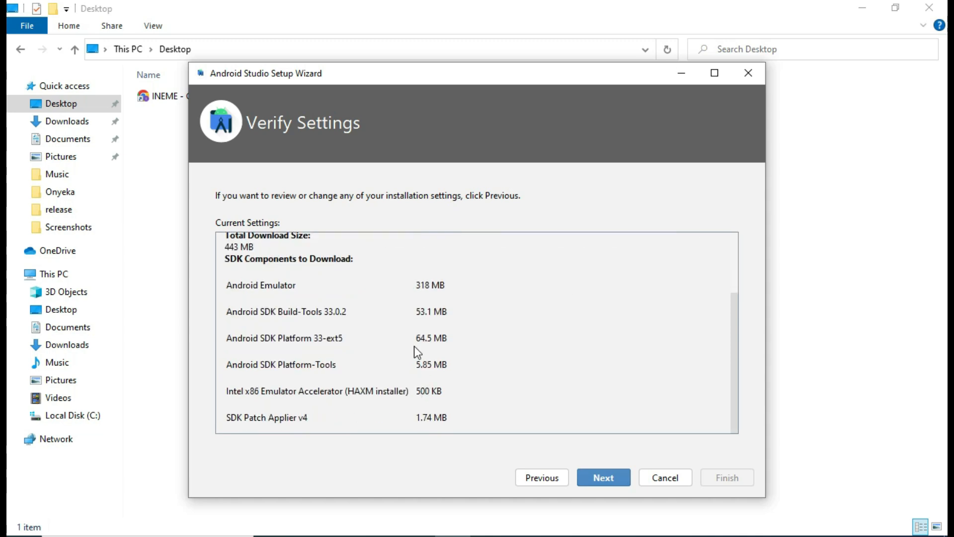
scroll(438, 386, up, 3)
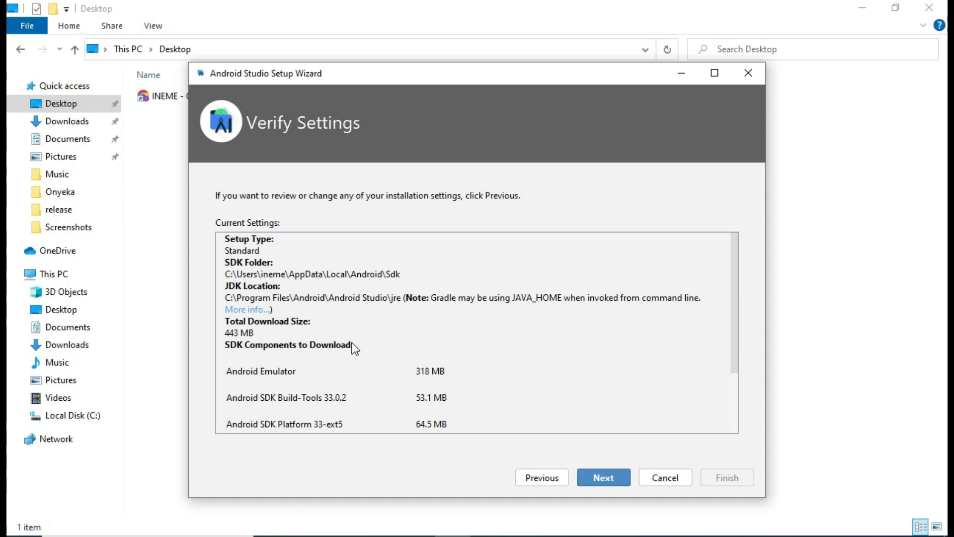
- Accept the android-sdk-license after reading through its text
click(607, 478)
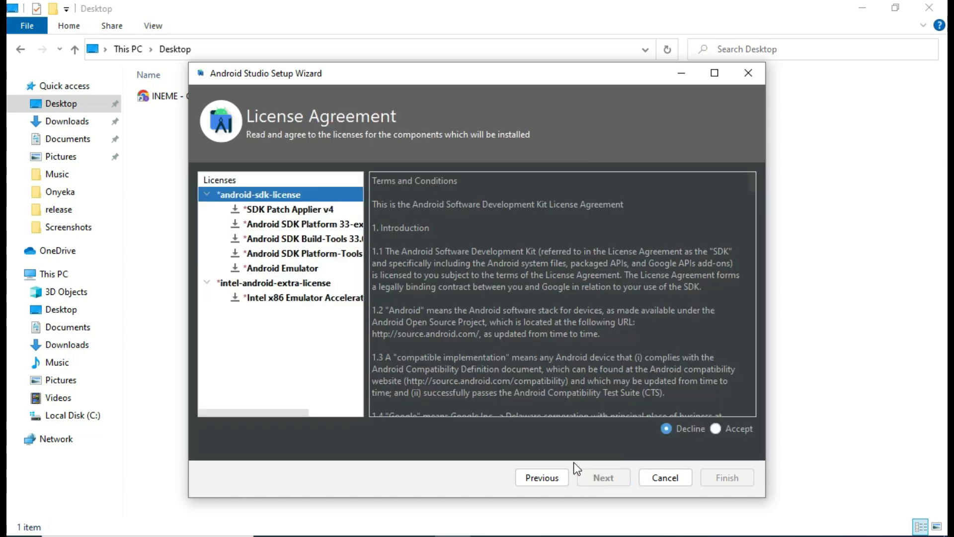
click(716, 428)
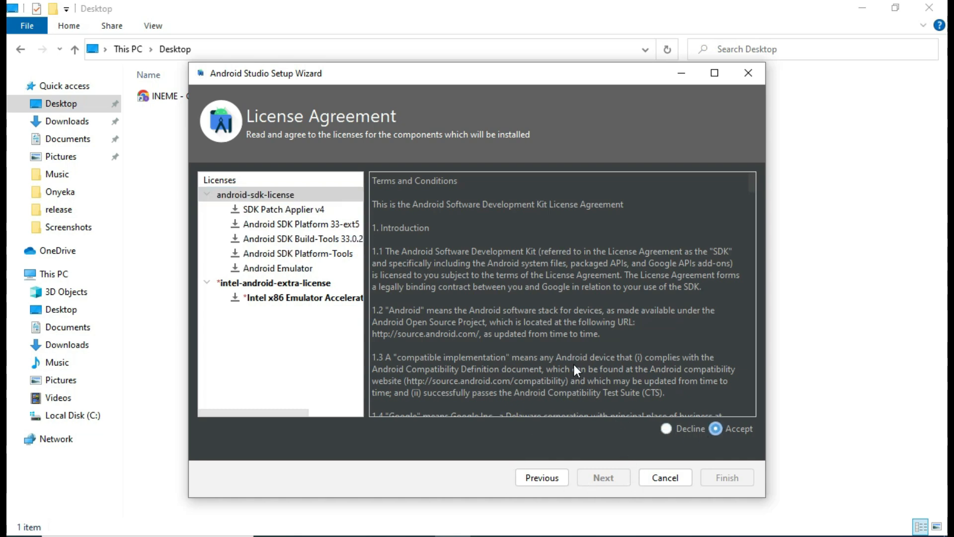
scroll(573, 369, down, 20)
scroll(571, 379, down, 20)
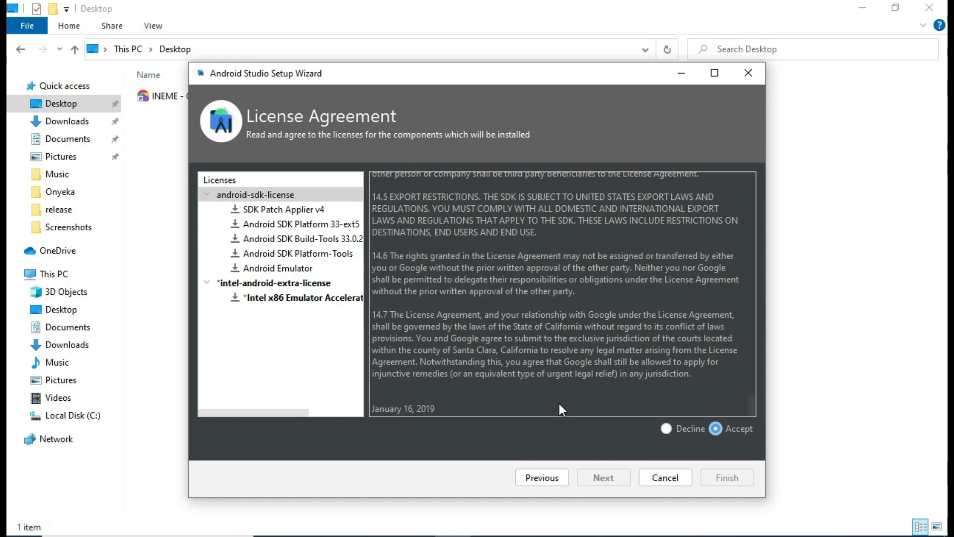
click(668, 430)
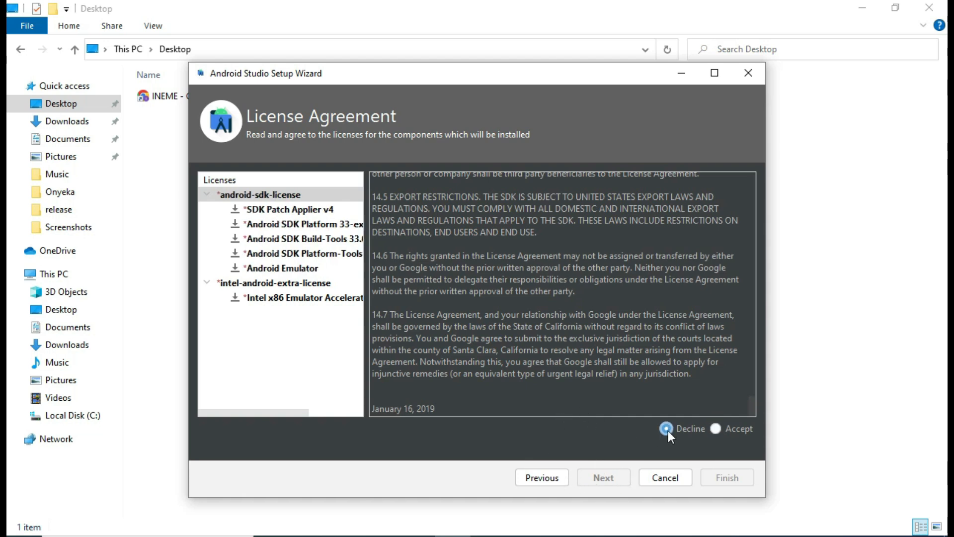
click(716, 429)
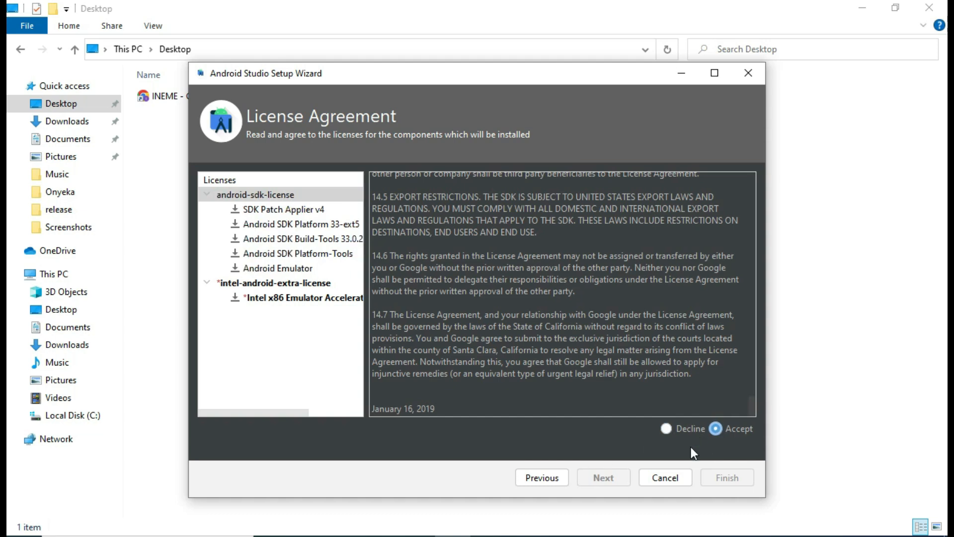
- Revisit the License Agreement page and confirm android-sdk-license is still accepted
click(532, 478)
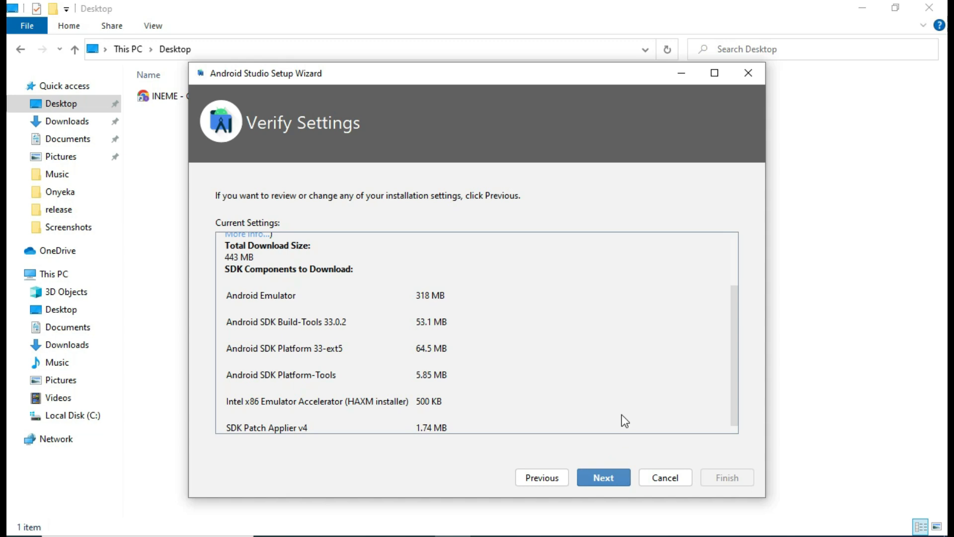
click(606, 478)
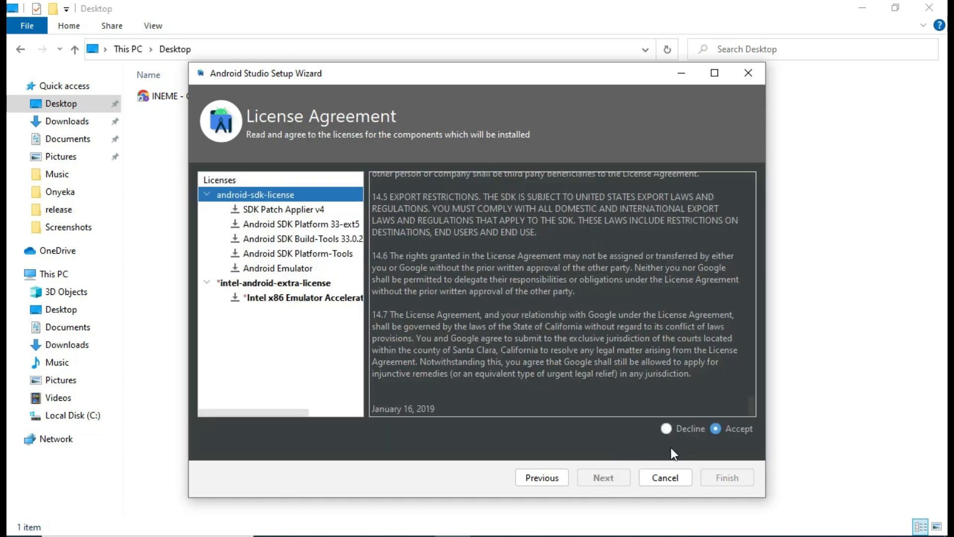
click(676, 426)
click(735, 428)
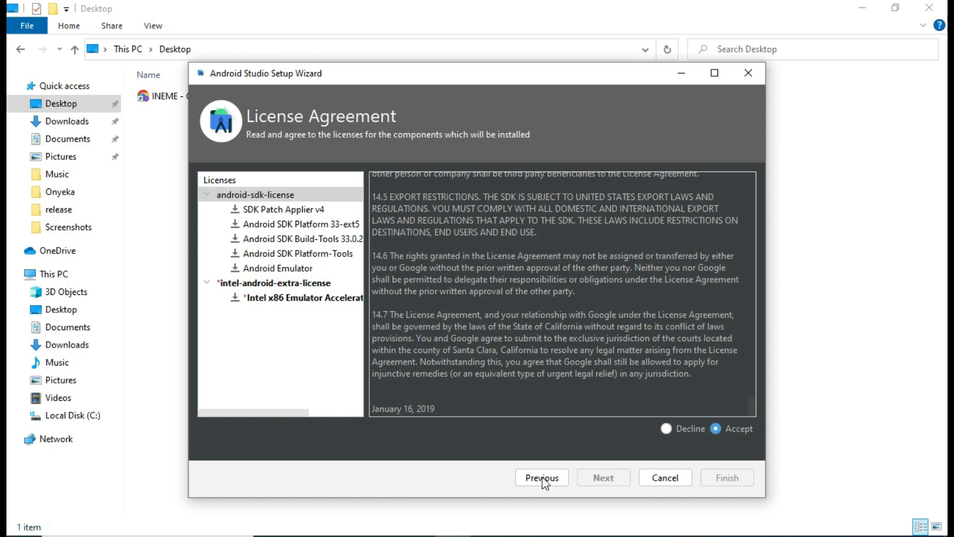
scroll(536, 393, up, 5)
scroll(537, 392, up, 15)
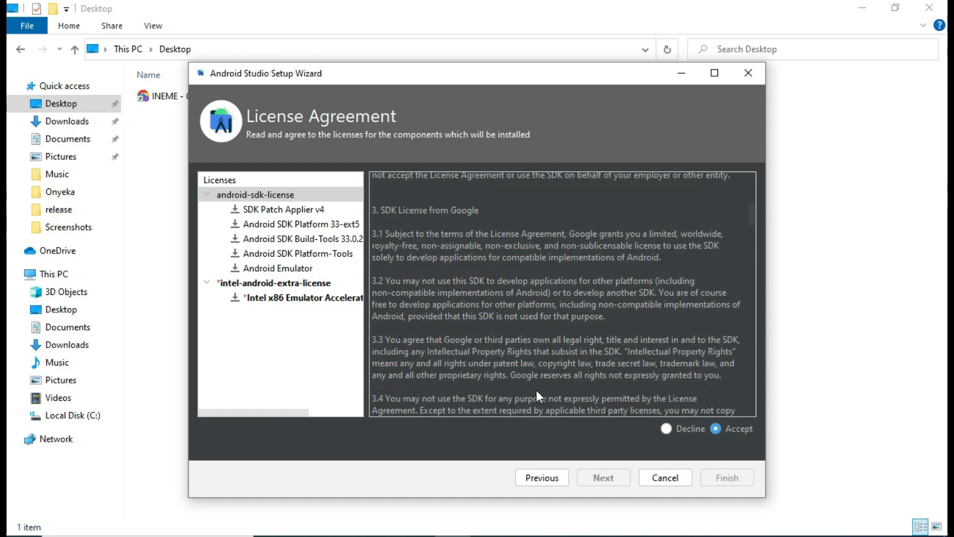
- Accept the intel-android-extra-license for the Intel x86 Emulator Accelerator (HAXM)
click(315, 297)
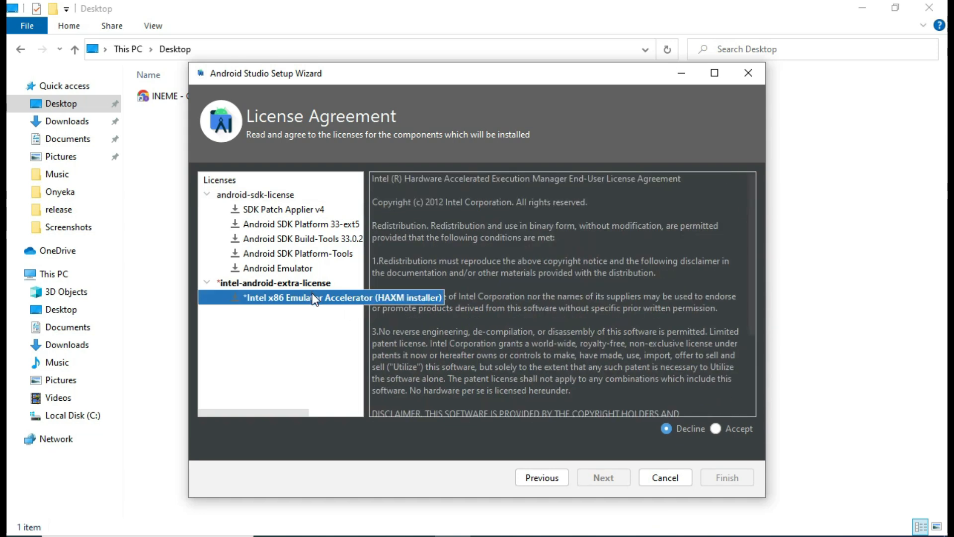
click(727, 427)
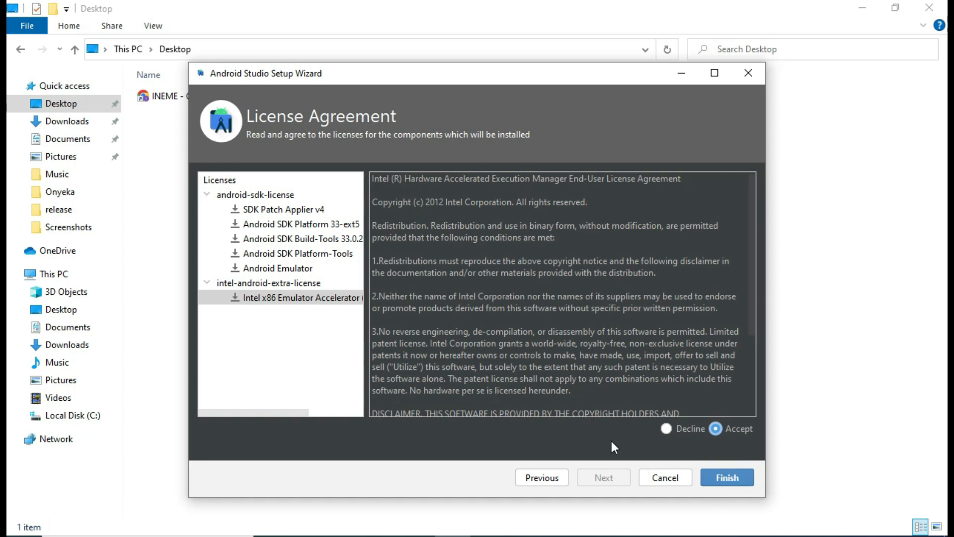
click(302, 298)
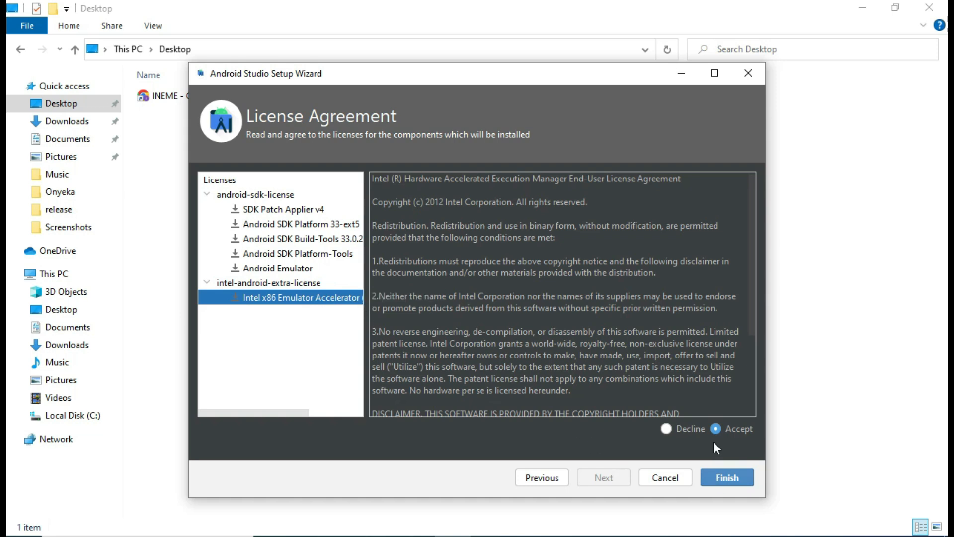
- Review the Platform-Tools, Platform 33-ext5 and Patch Applier v4 licenses, then start downloading components
scroll(652, 341, down, 3)
click(278, 253)
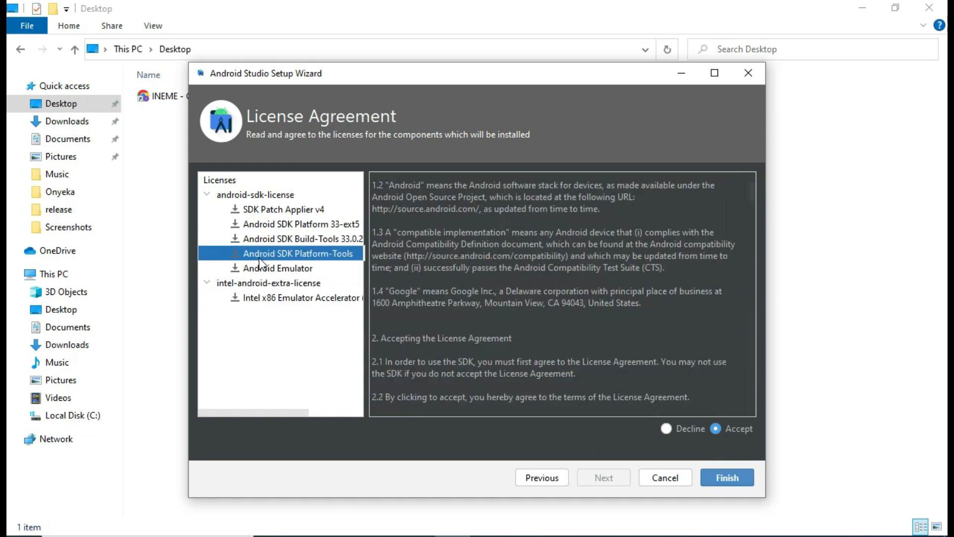
click(273, 222)
click(276, 209)
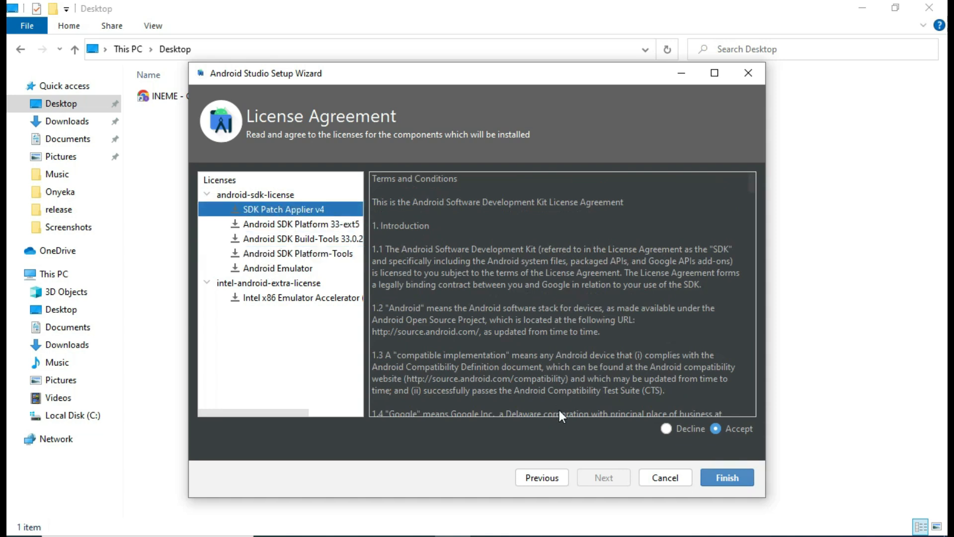
click(740, 478)
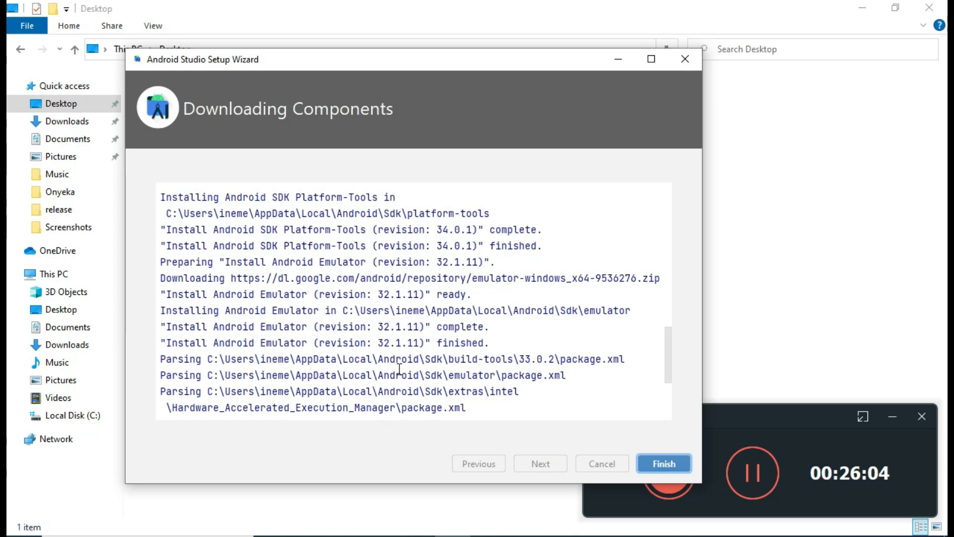
- Close the completed setup wizard to reach the Dolphin 2021.3.1 Patch 1 Welcome screen
click(658, 466)
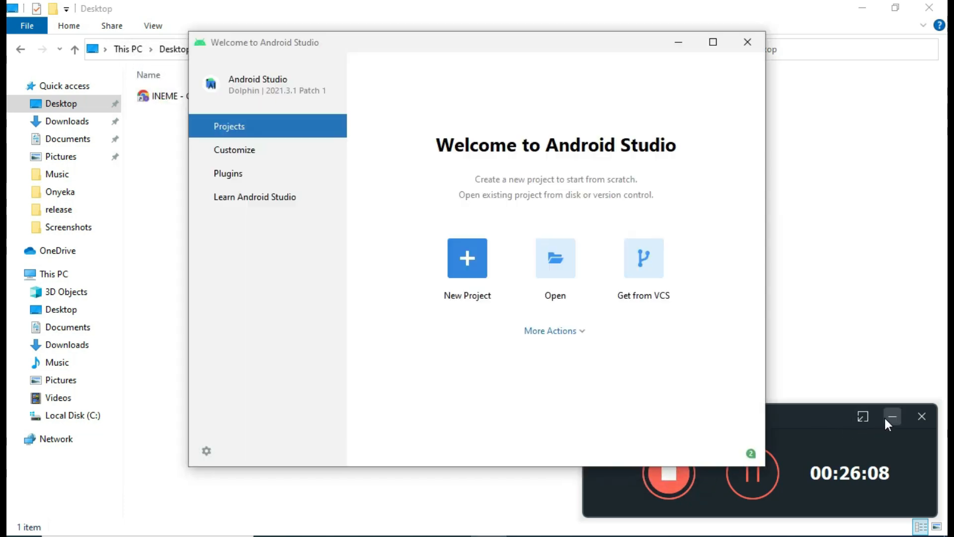
click(885, 418)
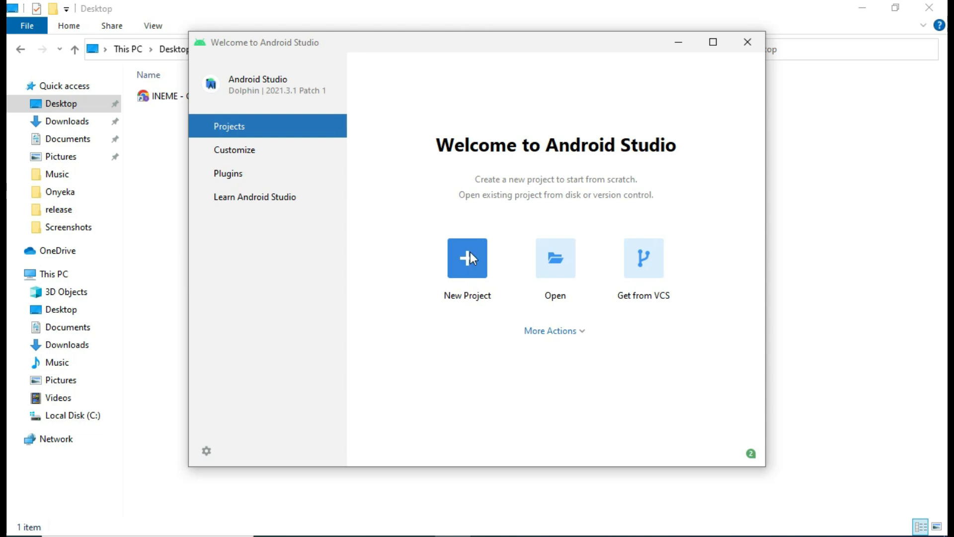
- Start a new project from the welcome window using the Empty Activity template
drag(510, 45, 452, 46)
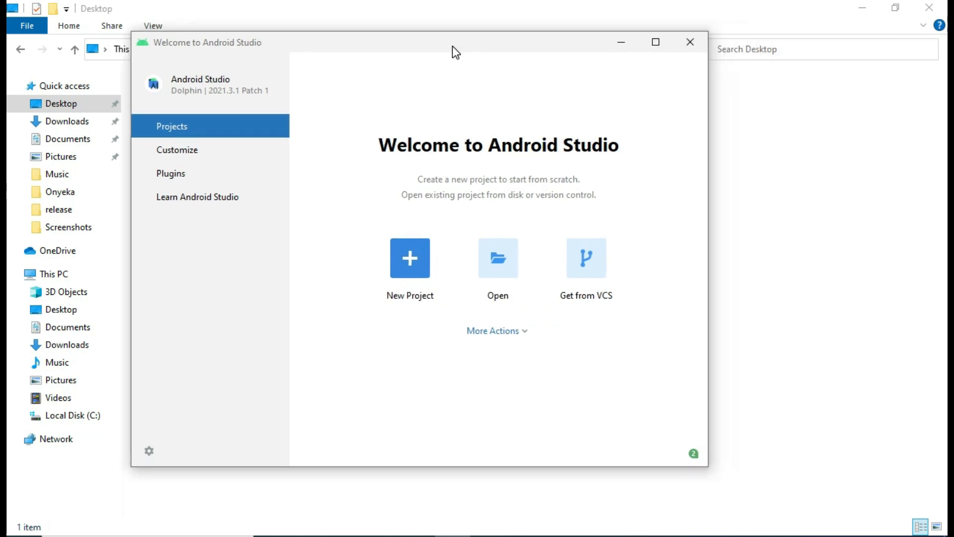
click(410, 261)
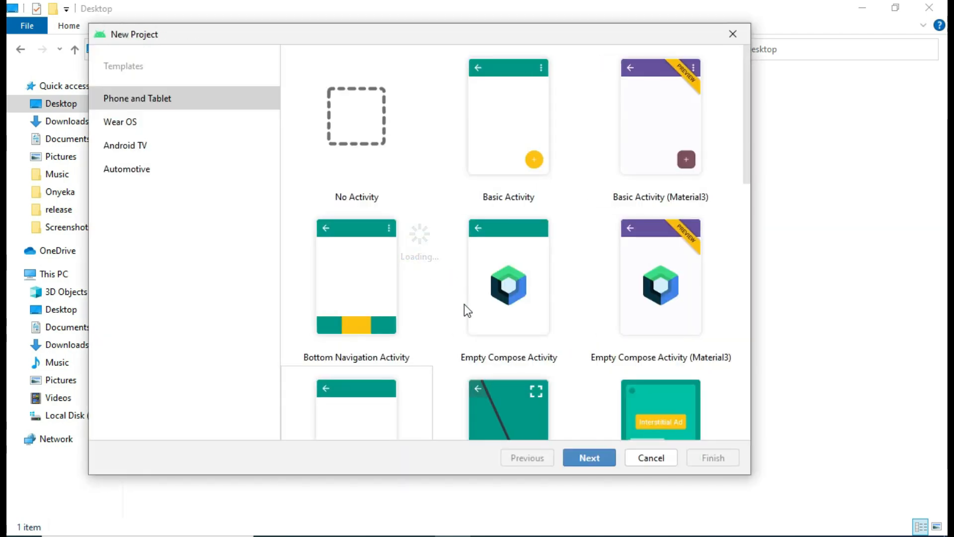
scroll(551, 283, down, 4)
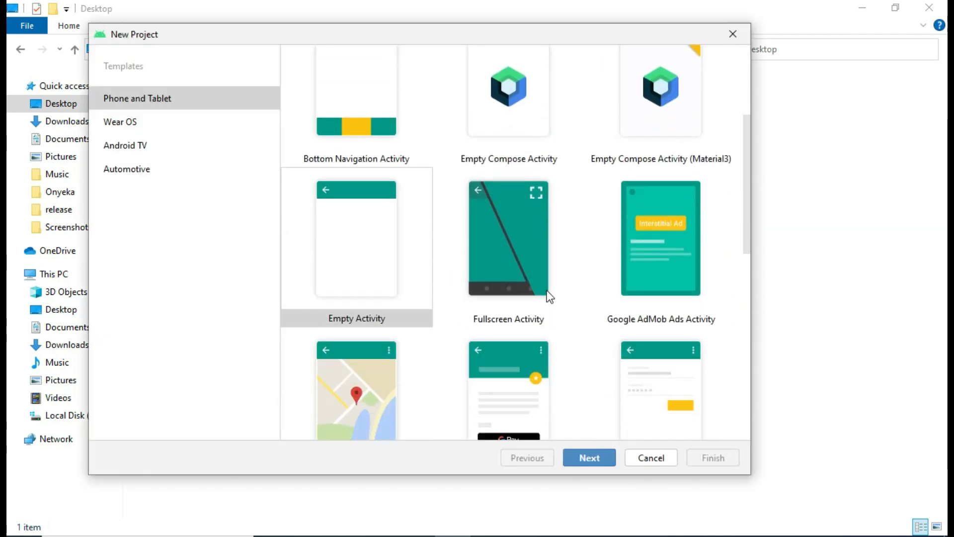
scroll(547, 299, down, 1)
scroll(539, 302, up, 3)
click(393, 326)
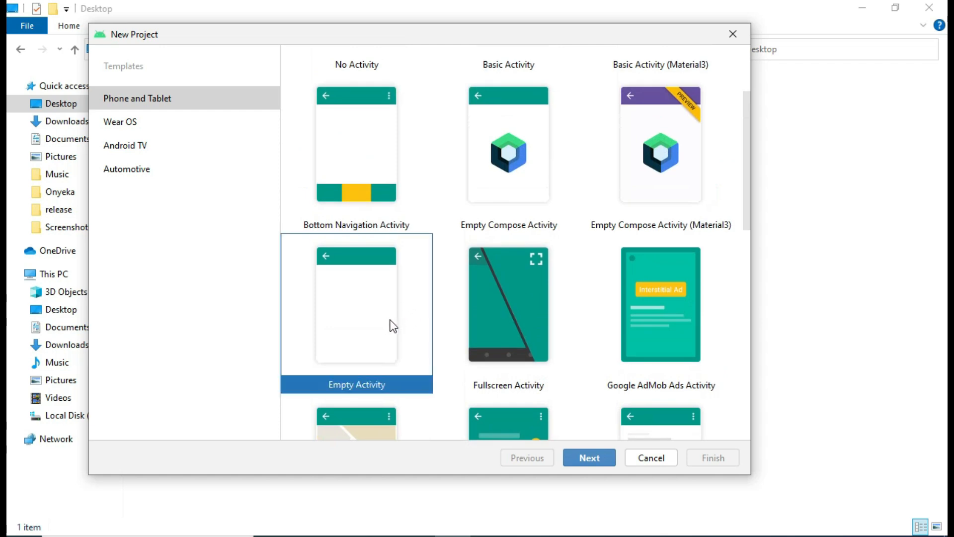
click(577, 456)
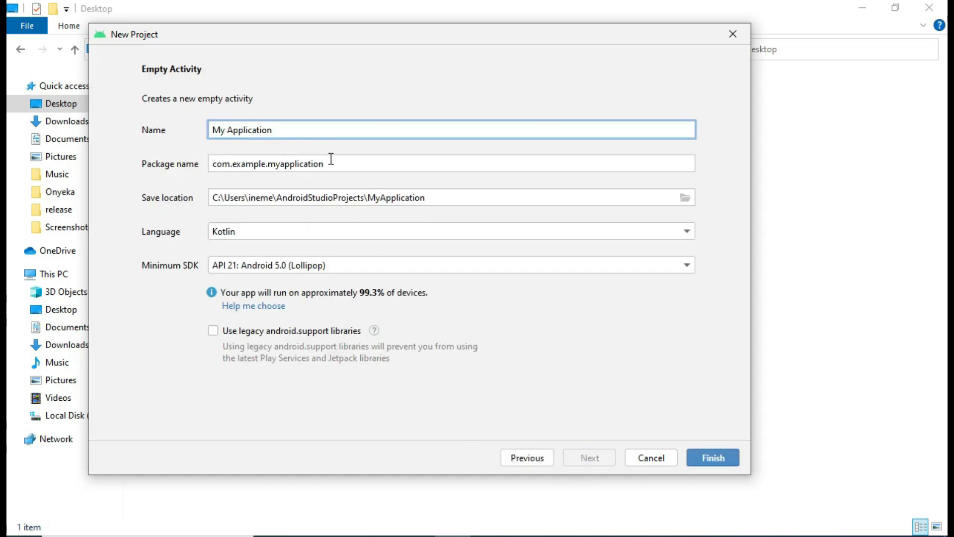
- Set the project language to Java and create the My Application project
click(302, 233)
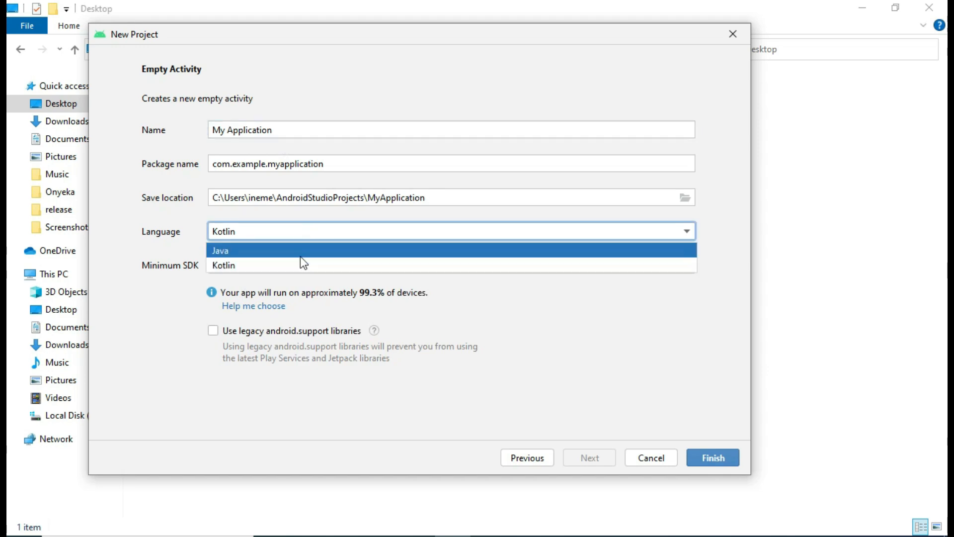
click(296, 252)
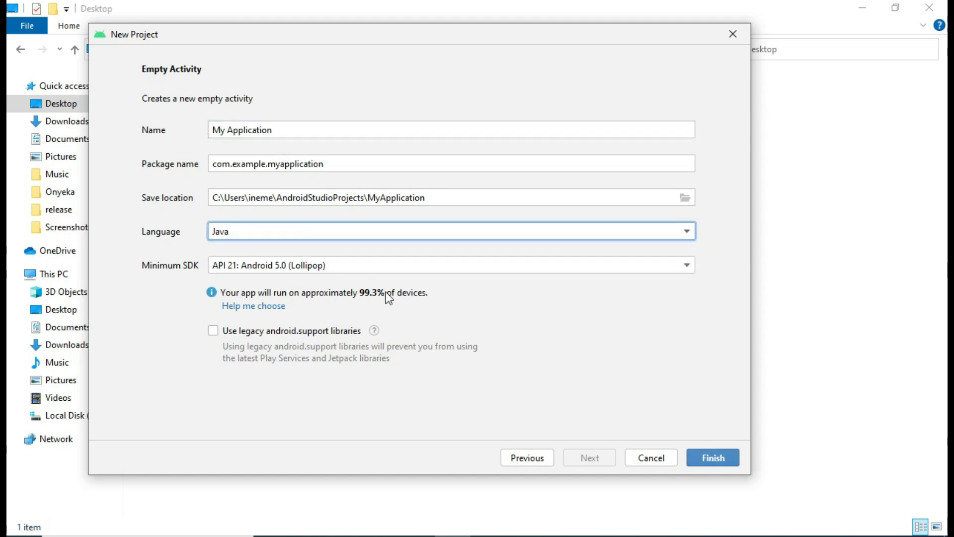
click(702, 457)
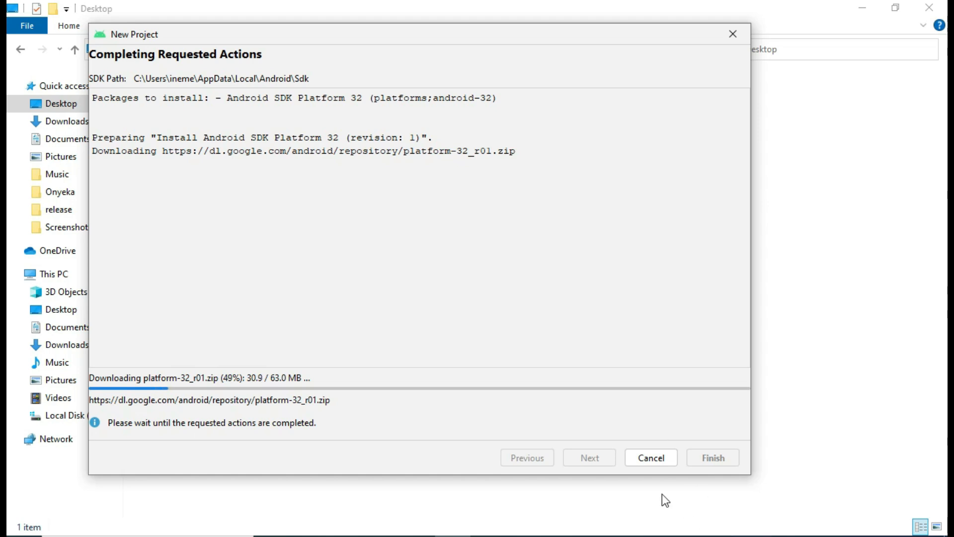
- Show the hidden notification-area icons while Android SDK Platform 32 downloads
click(765, 534)
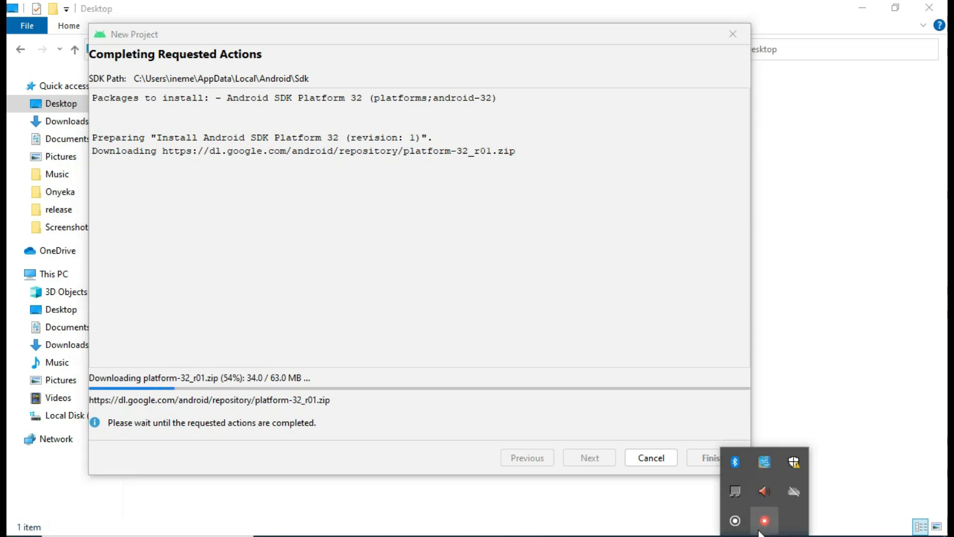